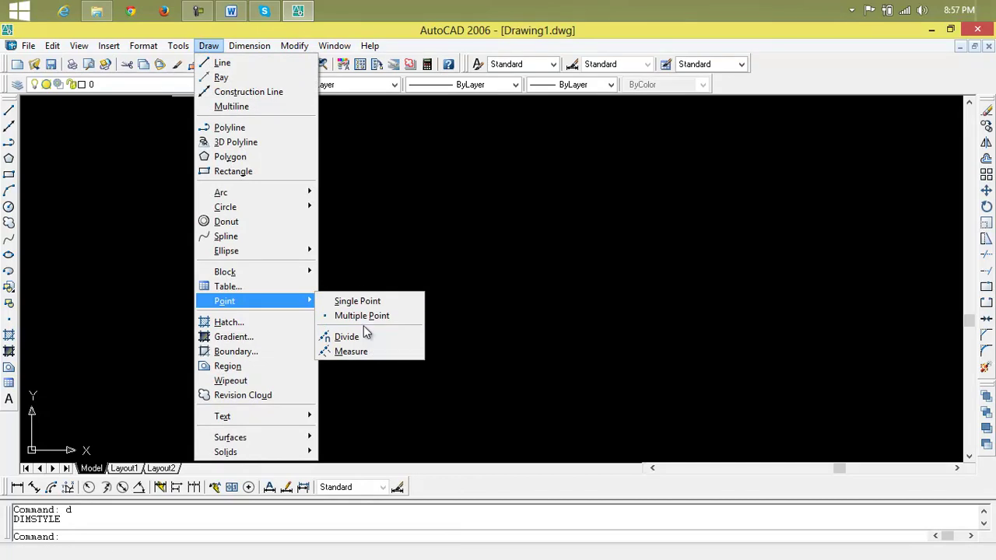
# Place 27 separate points with the multiple Point command in a wavy row running left to right across the drawing.
pyautogui.click(155, 307)
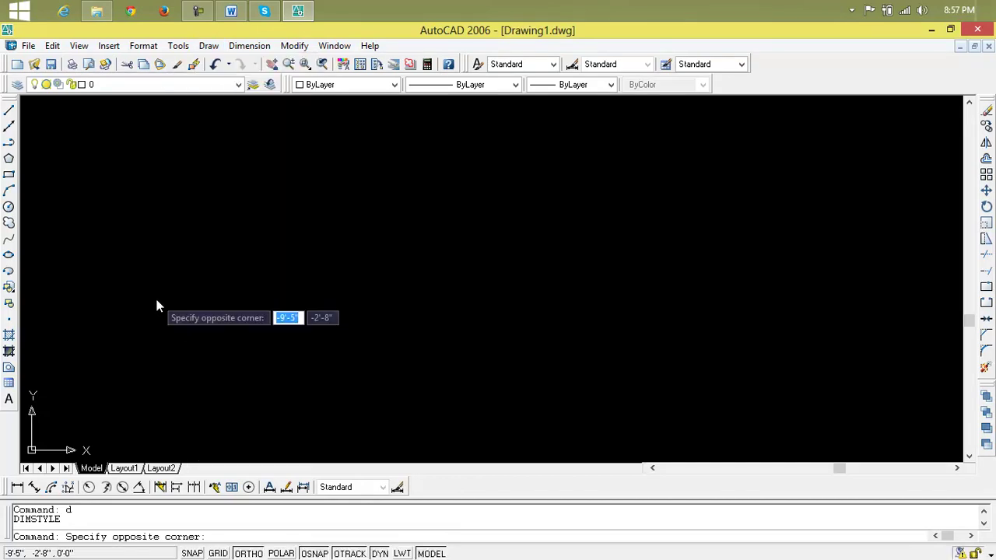
pyautogui.press('Escape')
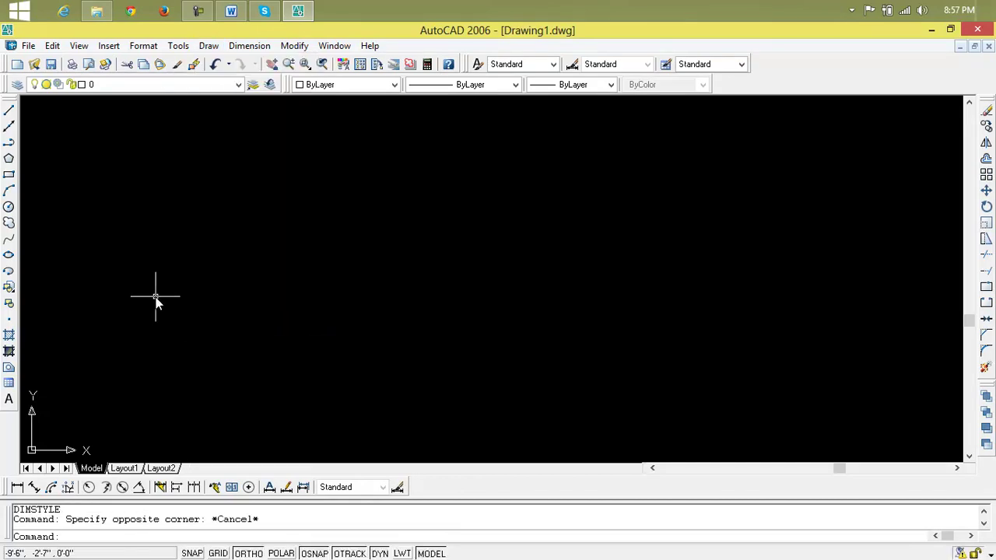
pyautogui.click(11, 321)
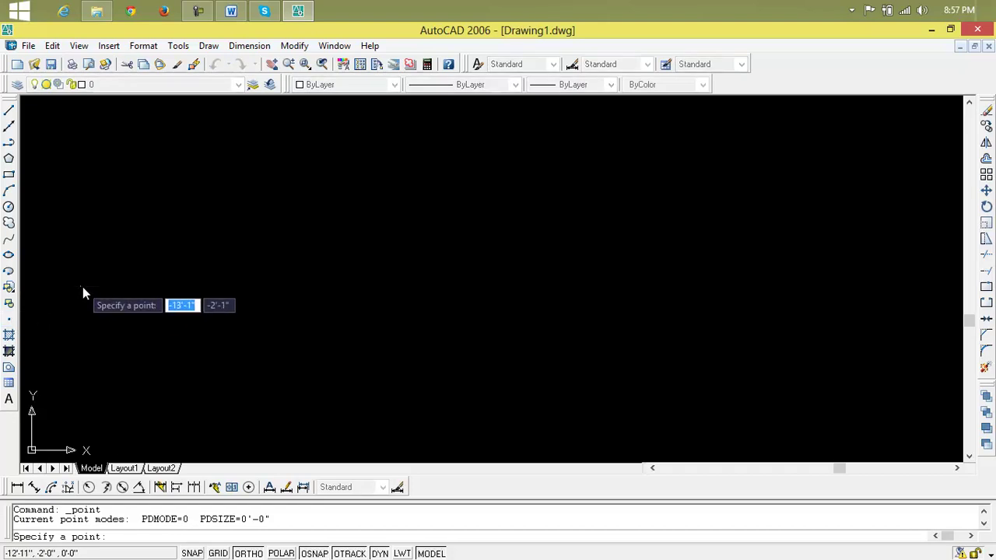
pyautogui.click(167, 238)
pyautogui.click(189, 259)
pyautogui.click(236, 289)
pyautogui.click(247, 325)
pyautogui.click(227, 348)
pyautogui.click(280, 372)
pyautogui.click(326, 372)
pyautogui.click(340, 339)
pyautogui.click(347, 311)
pyautogui.click(359, 284)
pyautogui.click(372, 263)
pyautogui.click(404, 249)
pyautogui.click(440, 261)
pyautogui.click(433, 291)
pyautogui.click(424, 332)
pyautogui.click(429, 372)
pyautogui.click(445, 406)
pyautogui.click(485, 404)
pyautogui.click(500, 370)
pyautogui.click(483, 362)
pyautogui.click(484, 328)
pyautogui.click(501, 314)
pyautogui.click(518, 313)
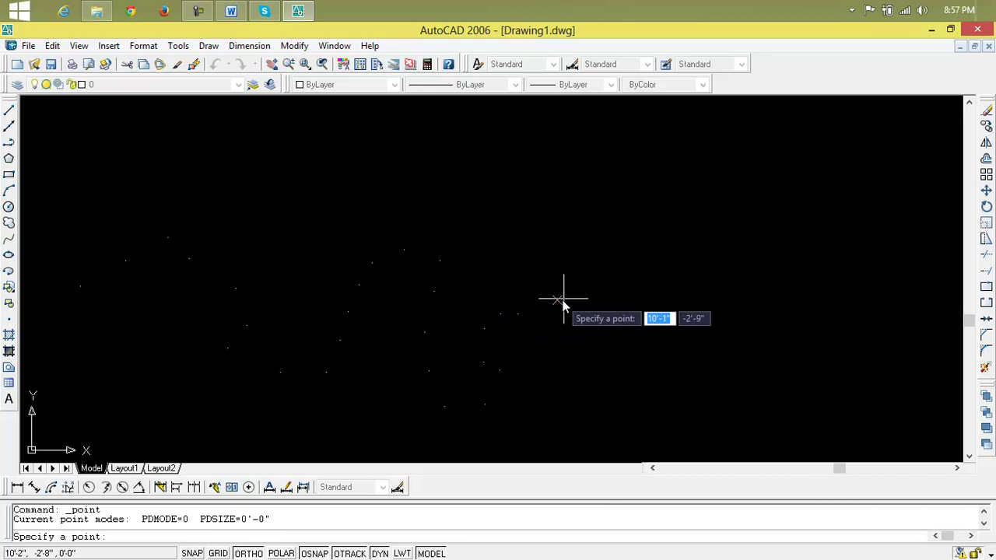
pyautogui.click(557, 299)
pyautogui.click(589, 295)
pyautogui.press('Escape')
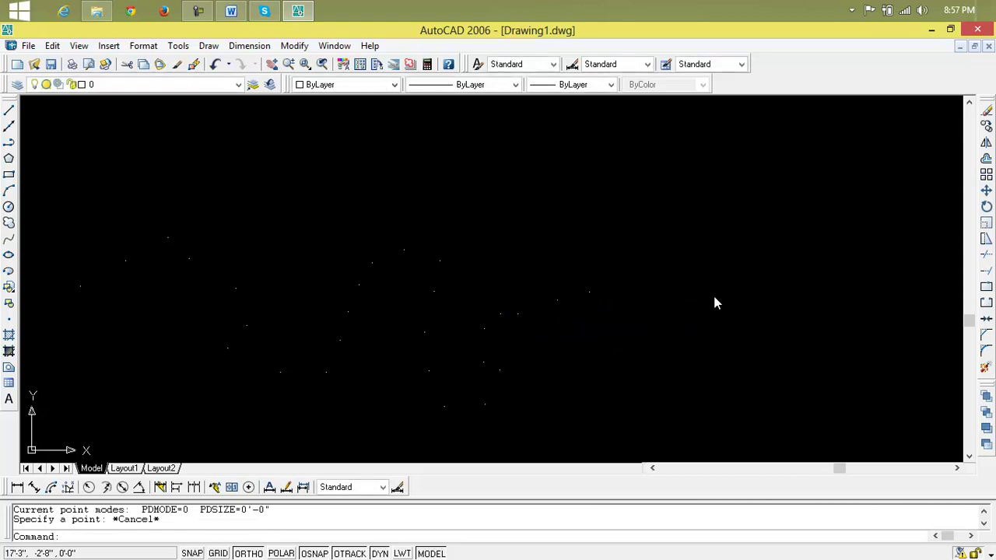
# Draw a polyline beside the leftmost point and through the following points in order, ending at the rightmost one.
pyautogui.click(9, 143)
pyautogui.click(84, 286)
pyautogui.click(117, 267)
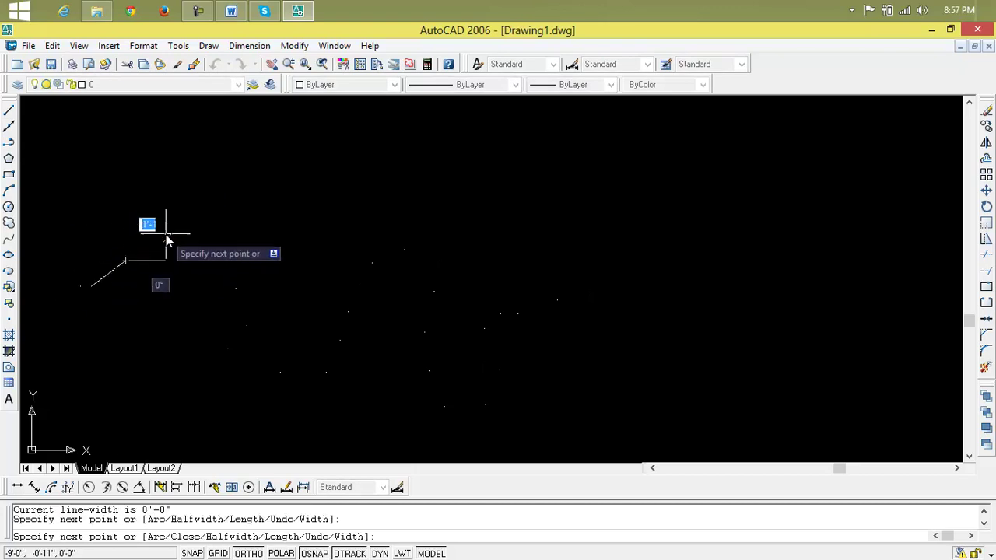
pyautogui.click(165, 237)
pyautogui.click(189, 258)
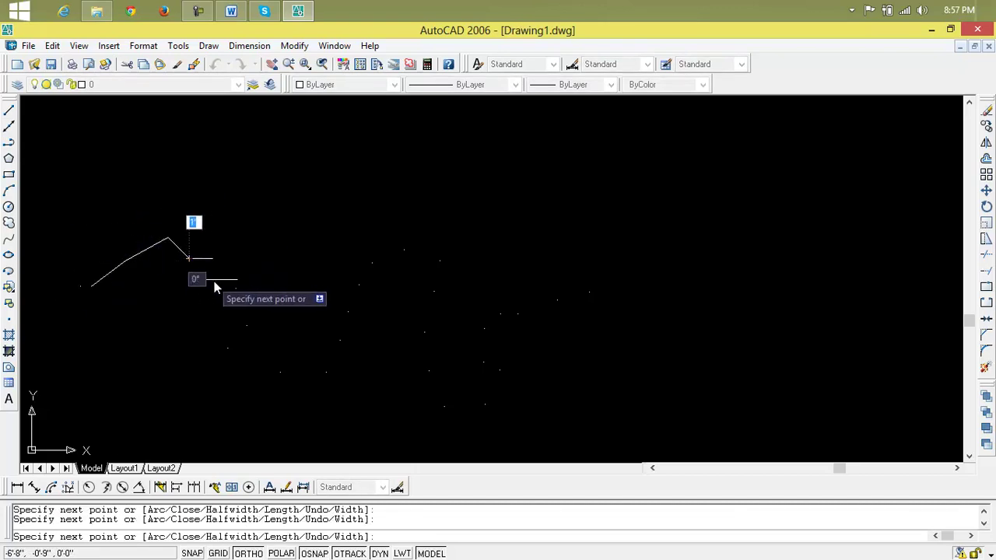
pyautogui.click(236, 288)
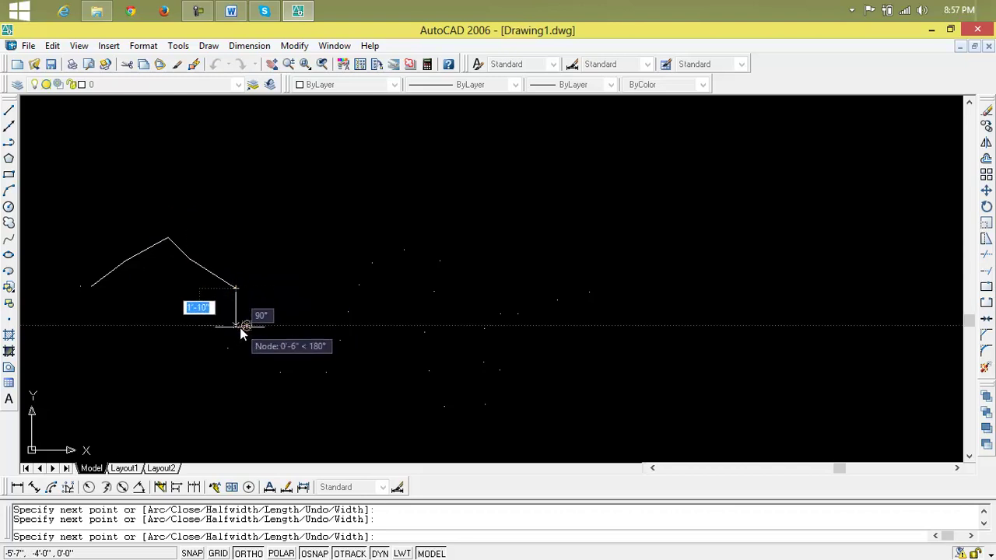
pyautogui.click(246, 325)
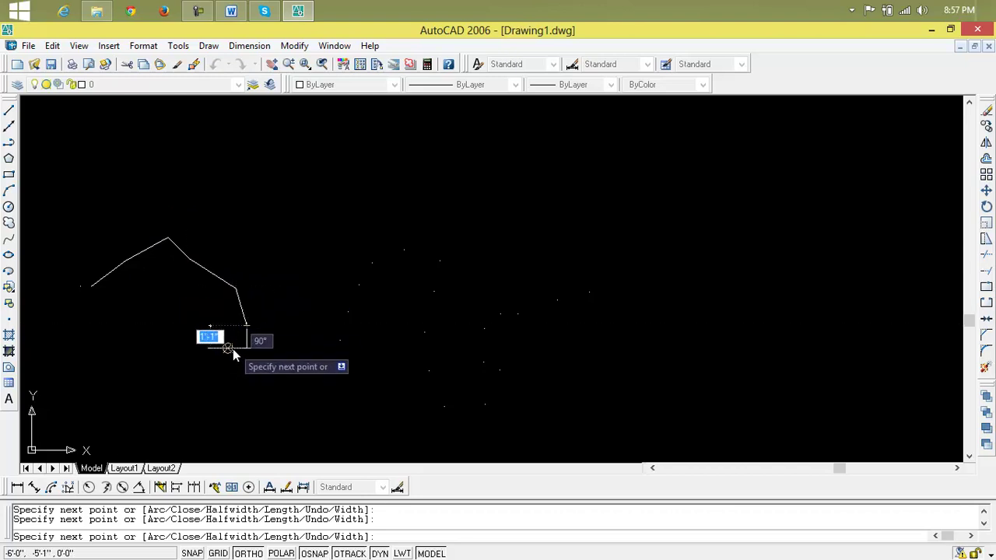
pyautogui.click(228, 348)
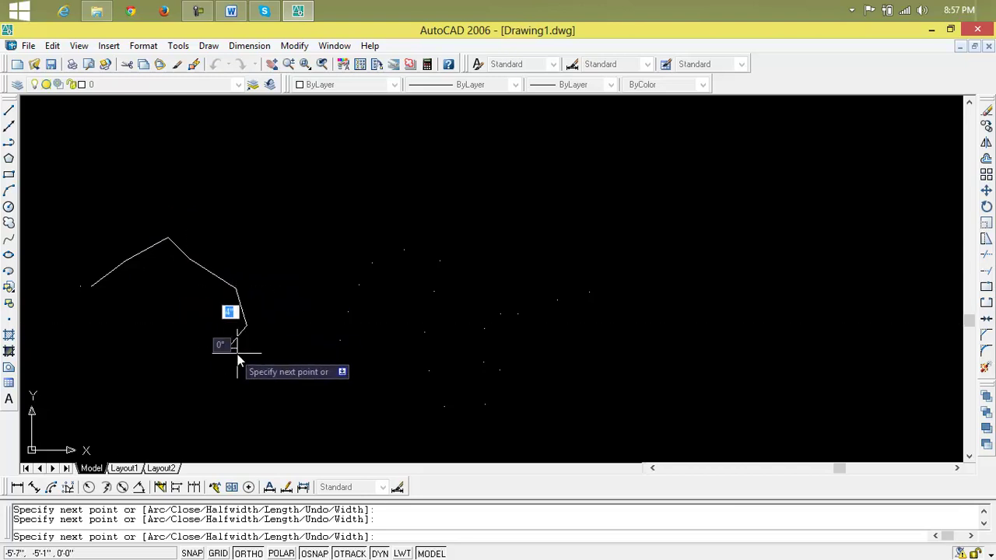
pyautogui.click(279, 371)
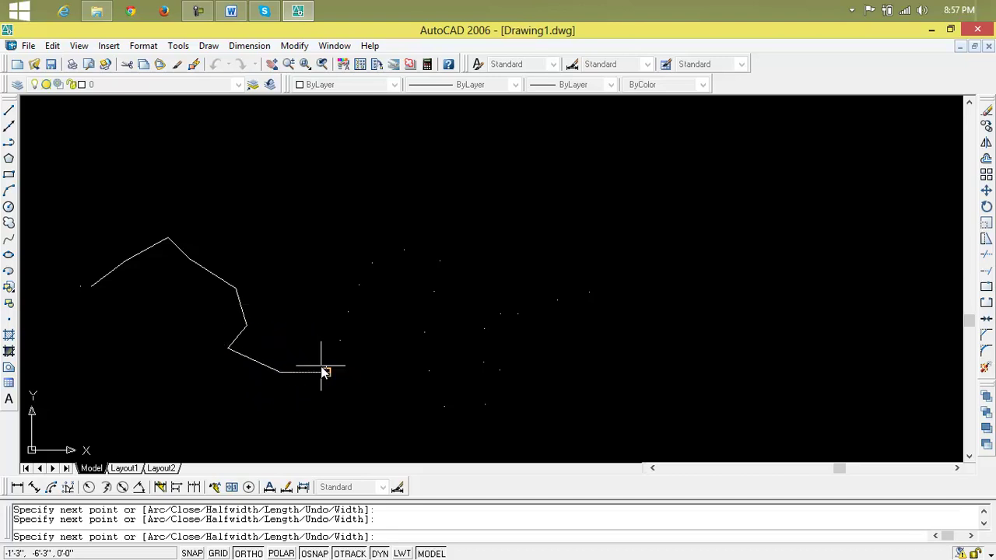
pyautogui.click(327, 372)
pyautogui.click(348, 314)
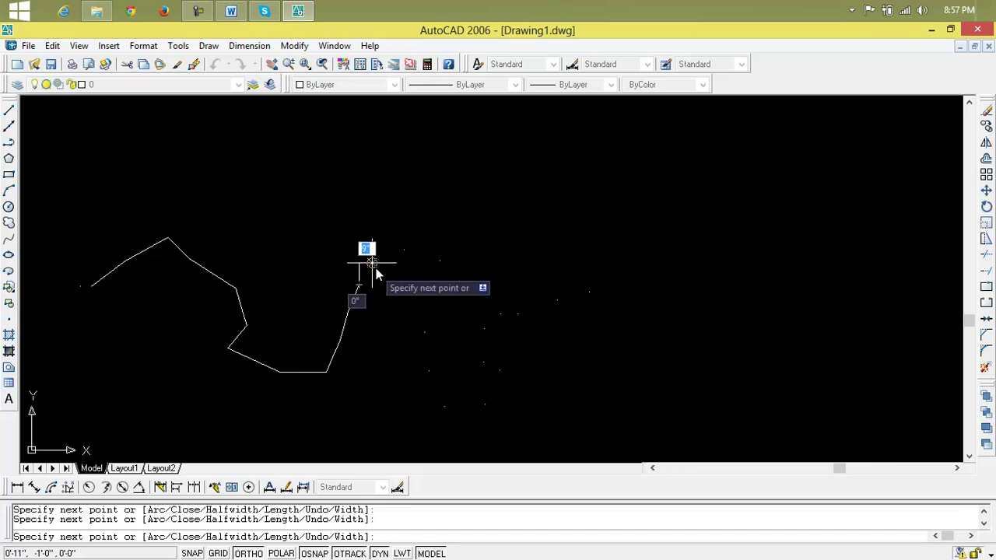
pyautogui.click(373, 264)
pyautogui.click(403, 250)
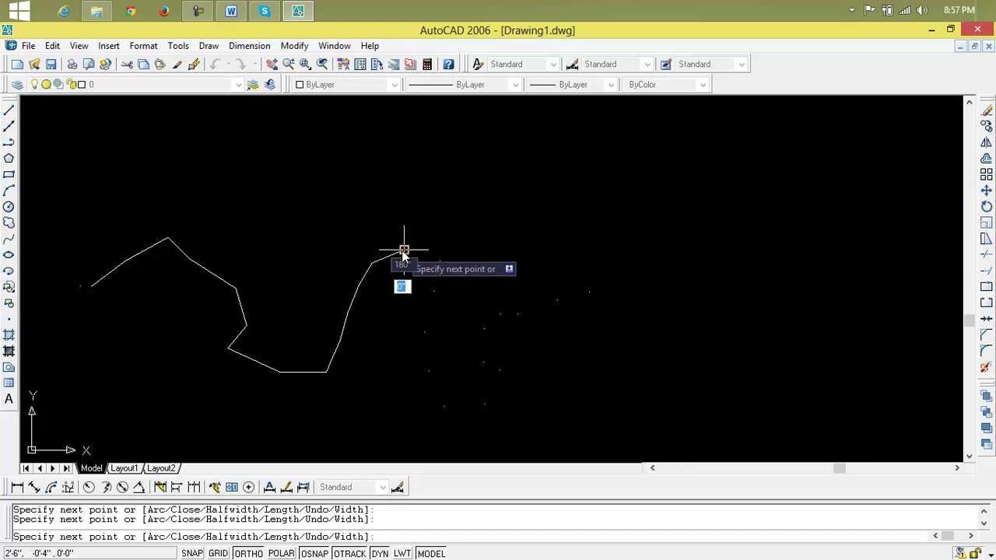
pyautogui.click(438, 261)
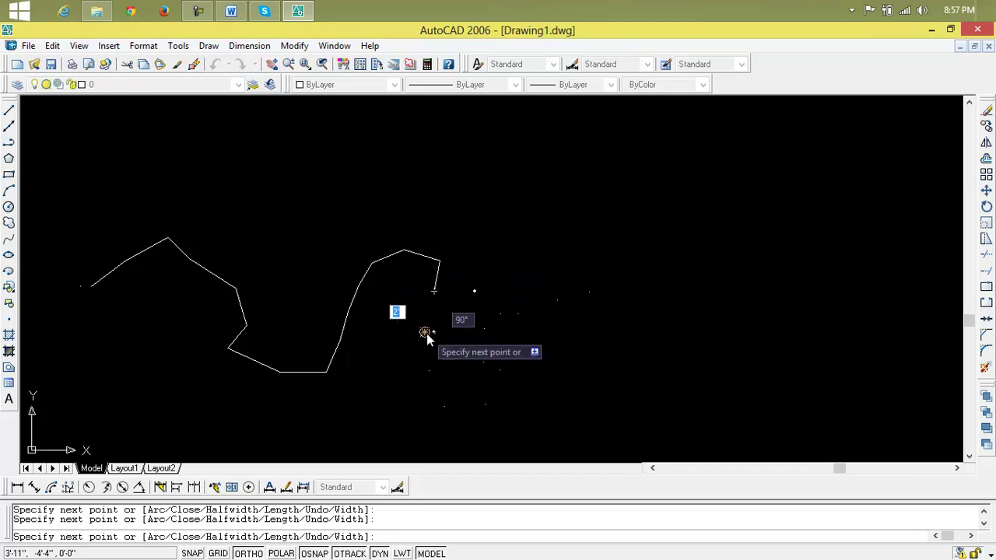
pyautogui.click(443, 405)
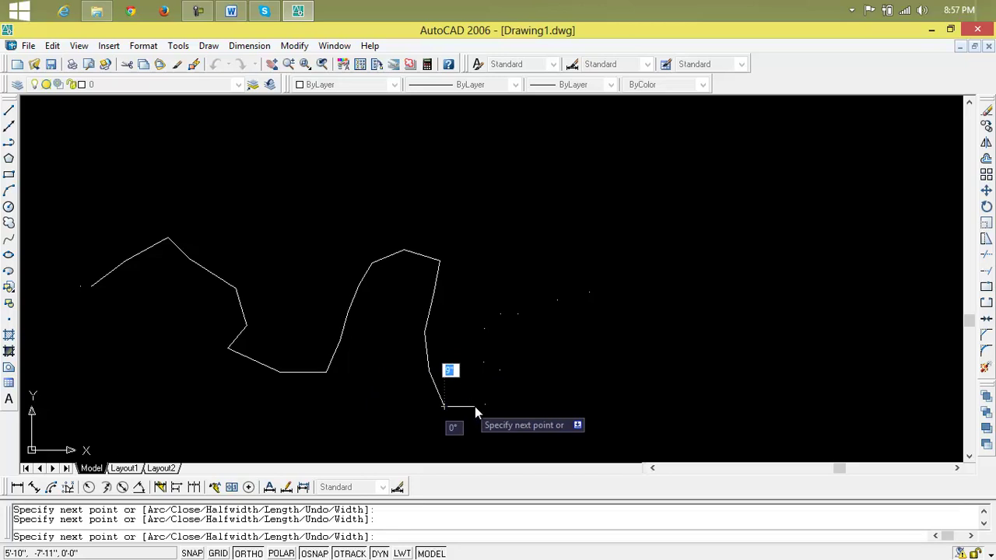
pyautogui.click(484, 406)
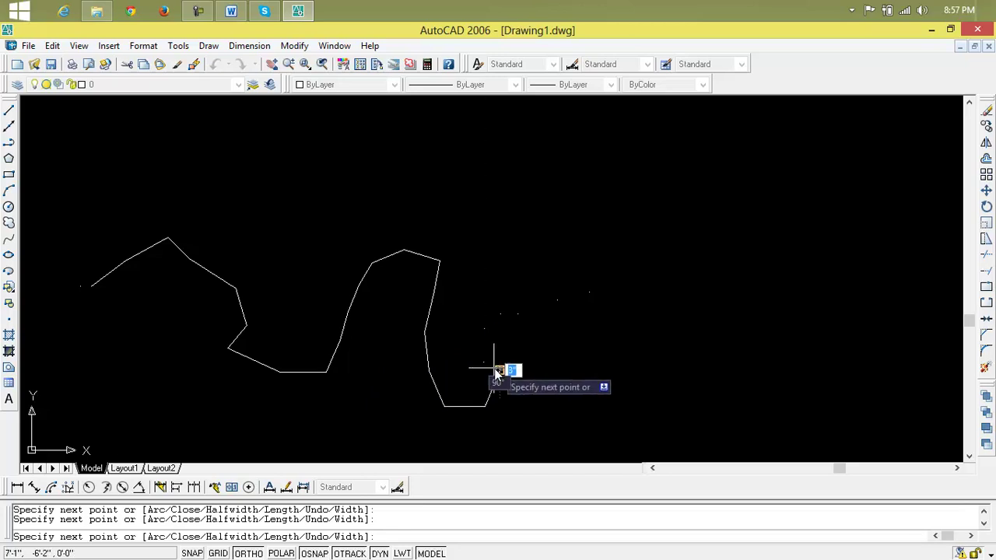
pyautogui.click(500, 372)
pyautogui.click(483, 360)
pyautogui.click(484, 319)
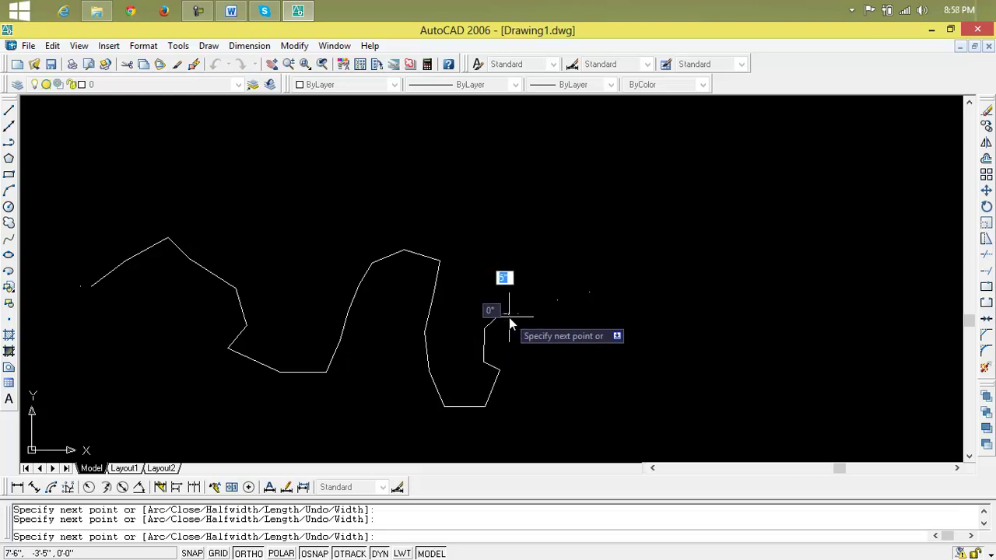
pyautogui.click(518, 314)
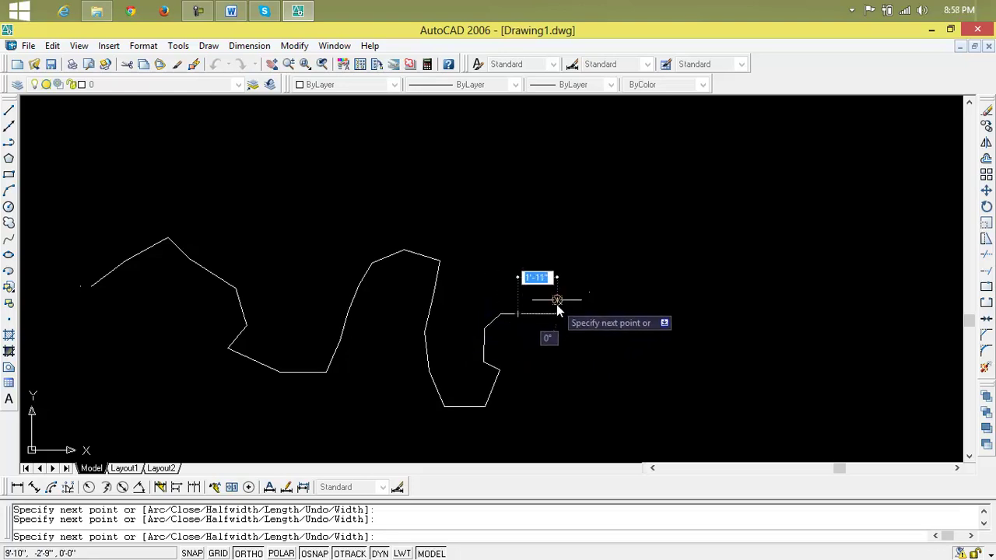
pyautogui.click(589, 292)
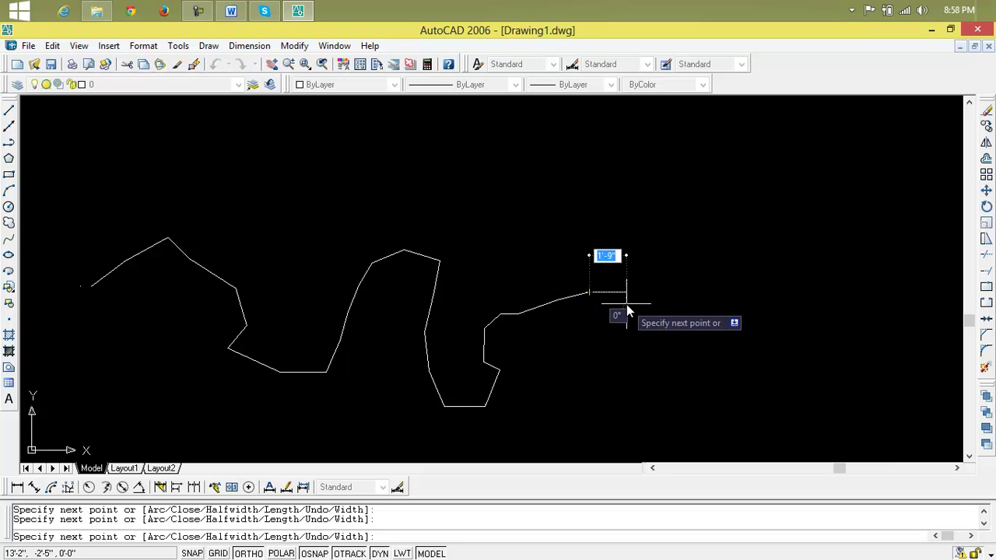
pyautogui.press('Escape')
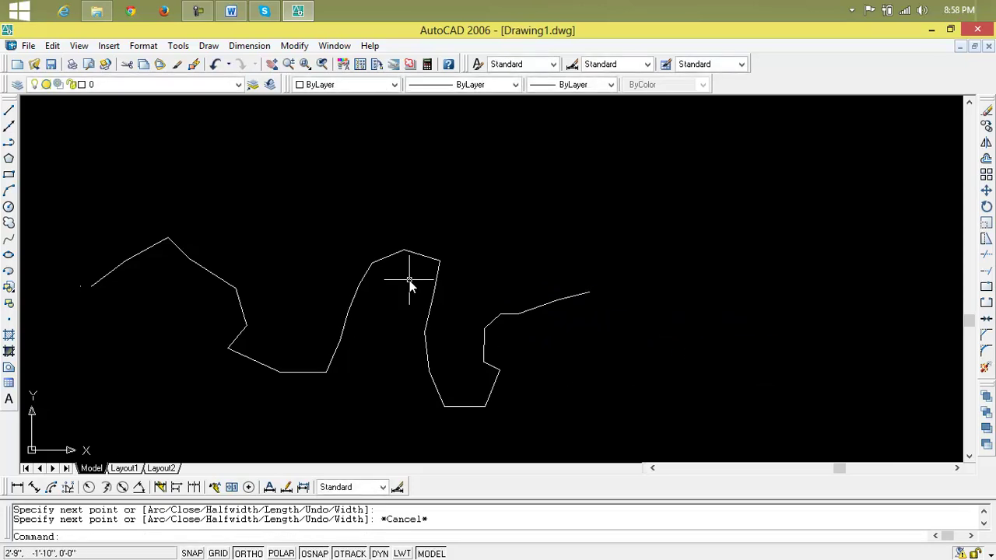
# Delete the polyline that joins the points.
pyautogui.click(430, 309)
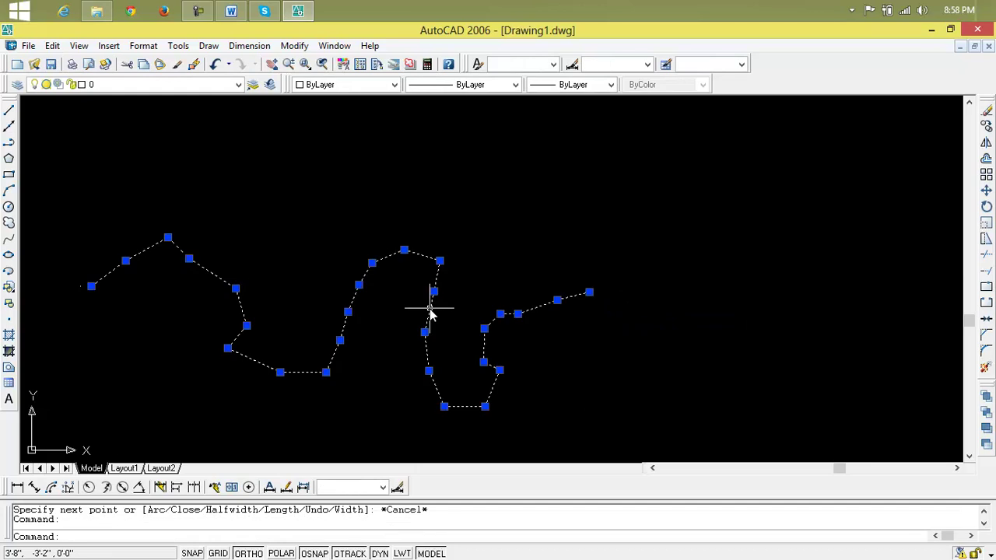
pyautogui.press('Delete')
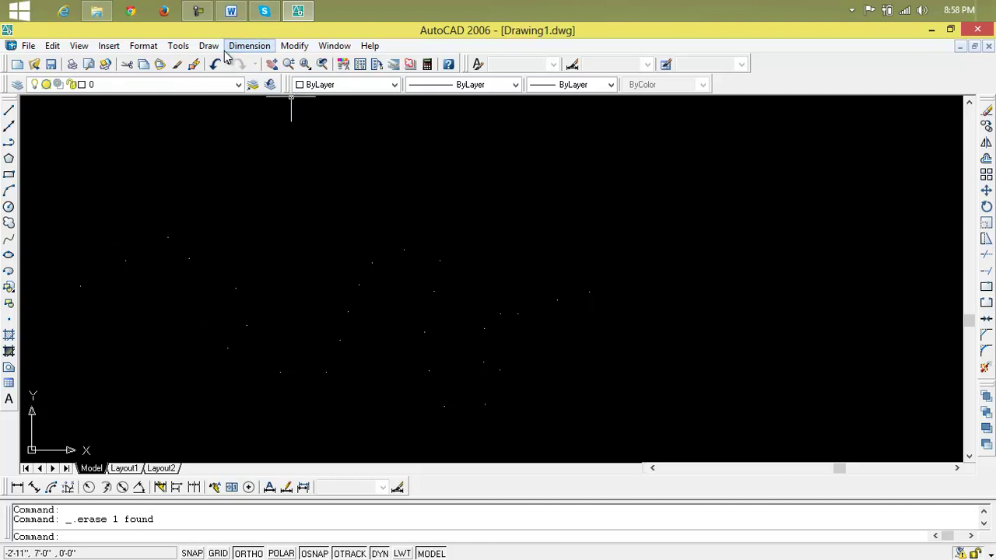
# Set the point style to the X symbol enclosed by a circle and square, keeping the size at 5% relative to screen.
pyautogui.click(143, 46)
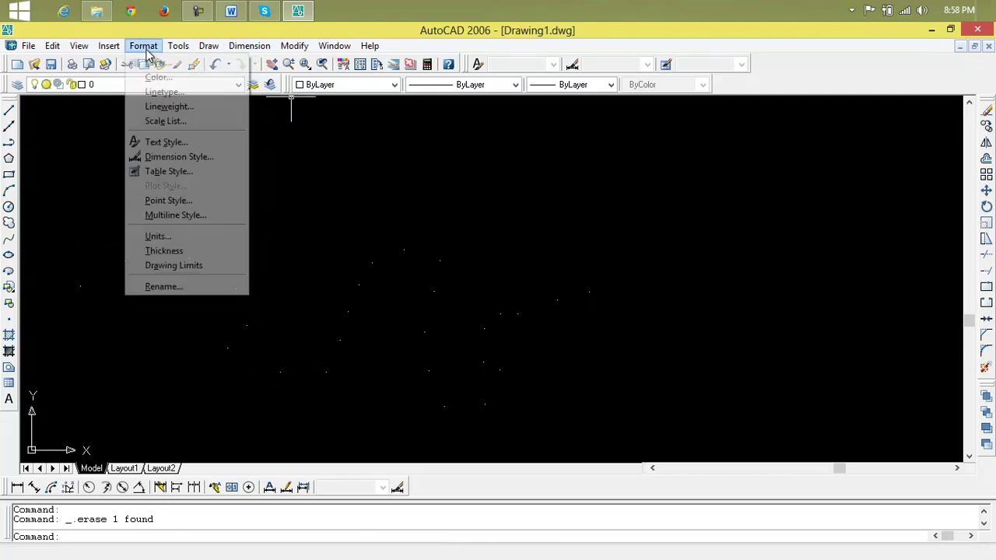
pyautogui.click(190, 205)
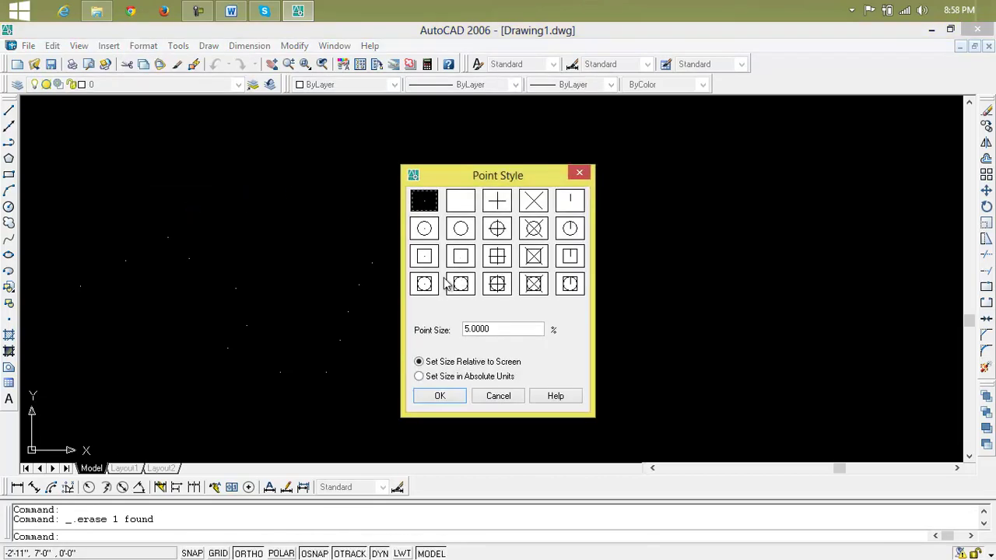
pyautogui.click(497, 284)
pyautogui.click(497, 256)
pyautogui.click(495, 232)
pyautogui.click(499, 263)
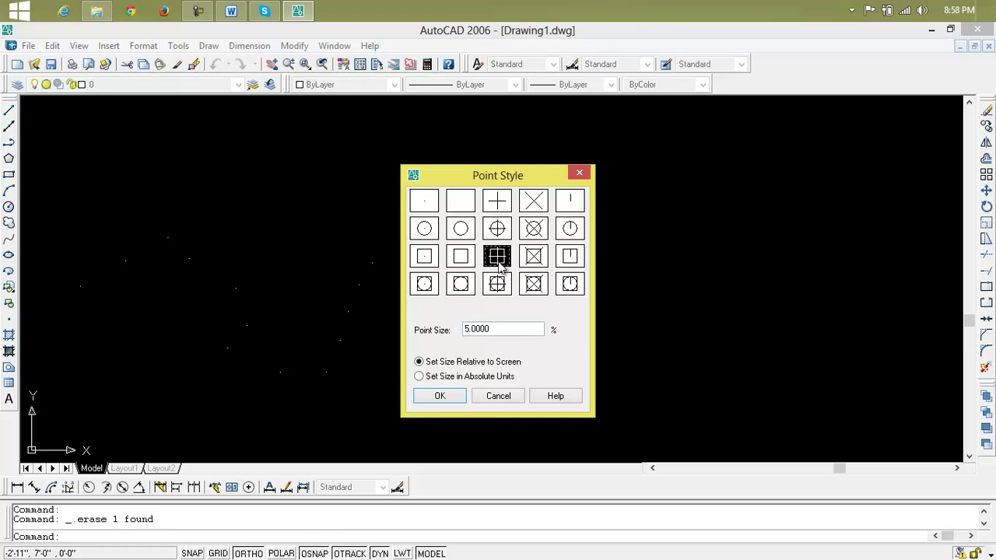
pyautogui.click(423, 204)
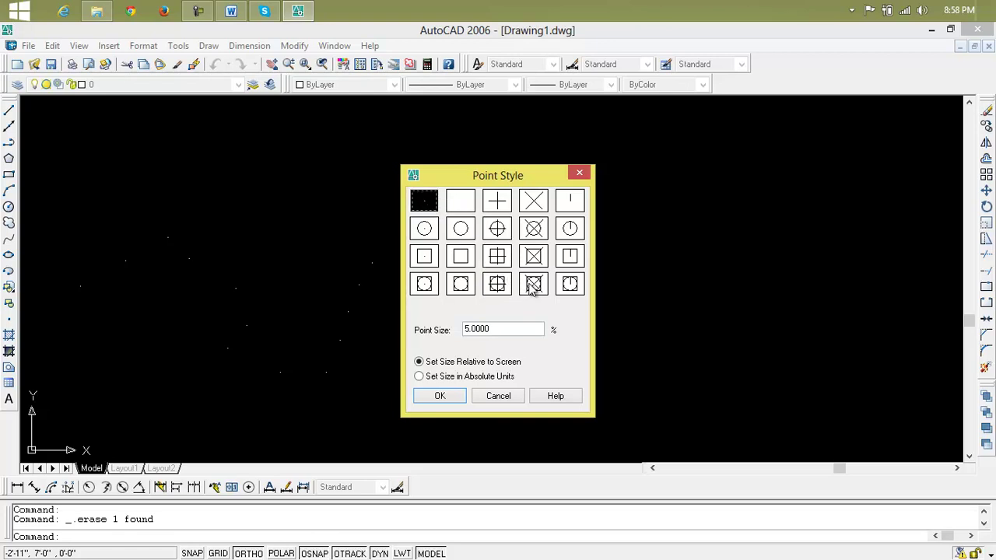
pyautogui.click(534, 285)
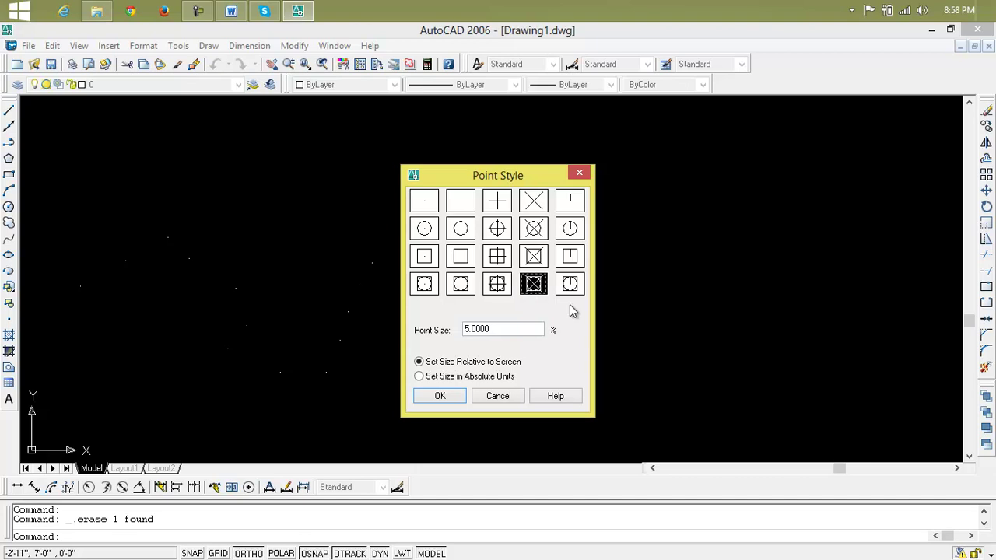
pyautogui.click(440, 396)
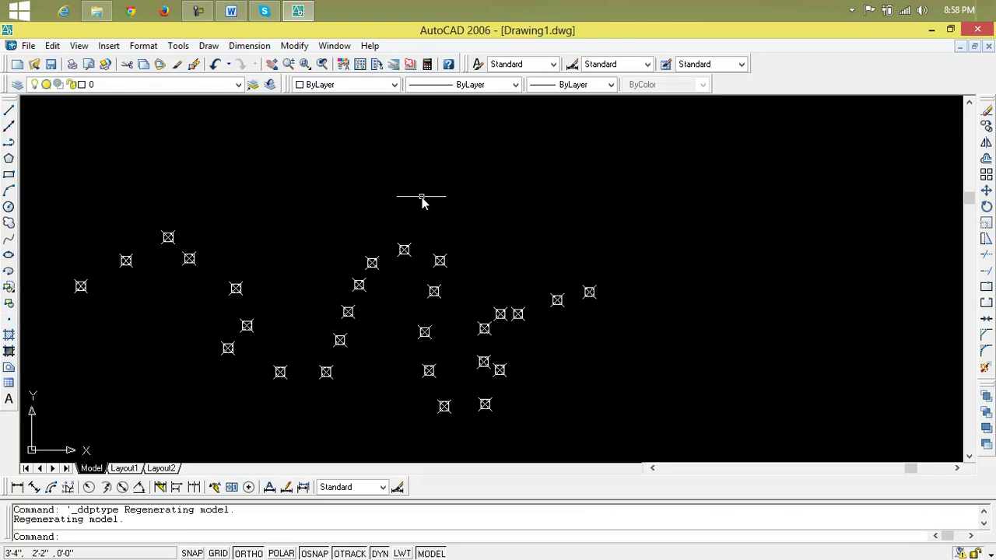
# Place a single point with the Point command in the empty area above the right half of the wavy row.
pyautogui.write('p')
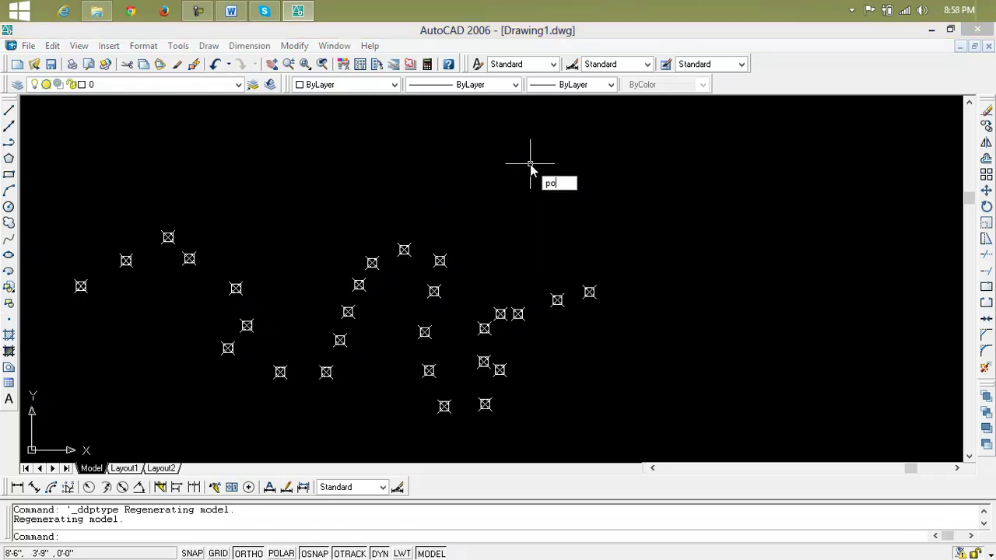
pyautogui.write('o')
pyautogui.press('Return')
pyautogui.click(498, 171)
pyautogui.click(573, 189)
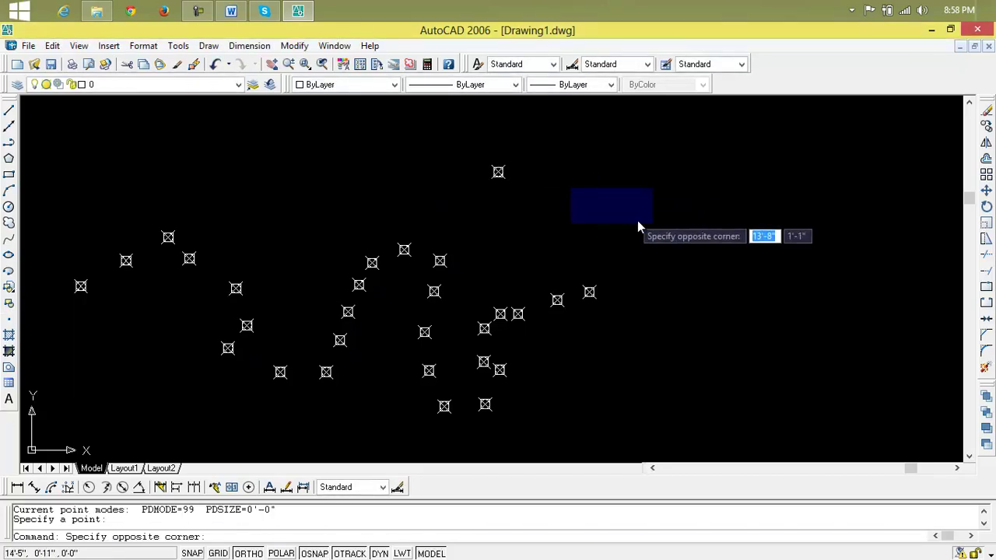
pyautogui.click(615, 209)
pyautogui.click(712, 192)
pyautogui.click(529, 253)
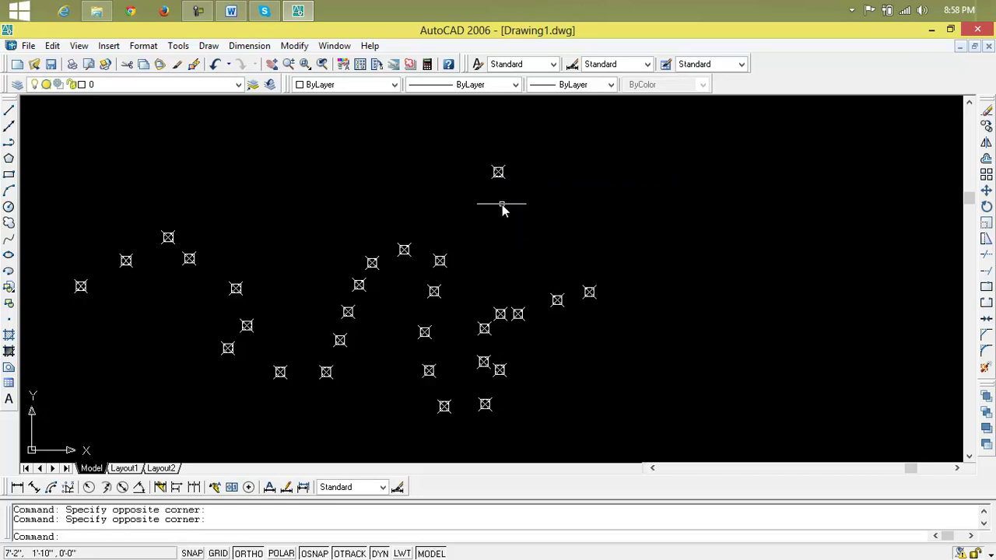
pyautogui.click(498, 171)
pyautogui.click(583, 216)
pyautogui.press('Escape')
pyautogui.press('Escape')
pyautogui.press('Escape')
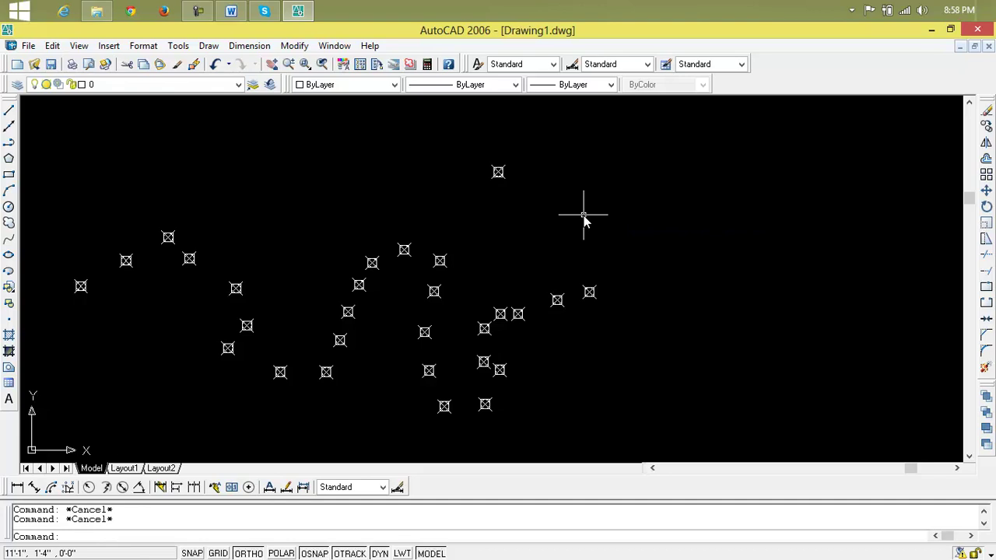
# Place another single point to the lower right of the previous one, above the right end of the row.
pyautogui.write('po')
pyautogui.press('Return')
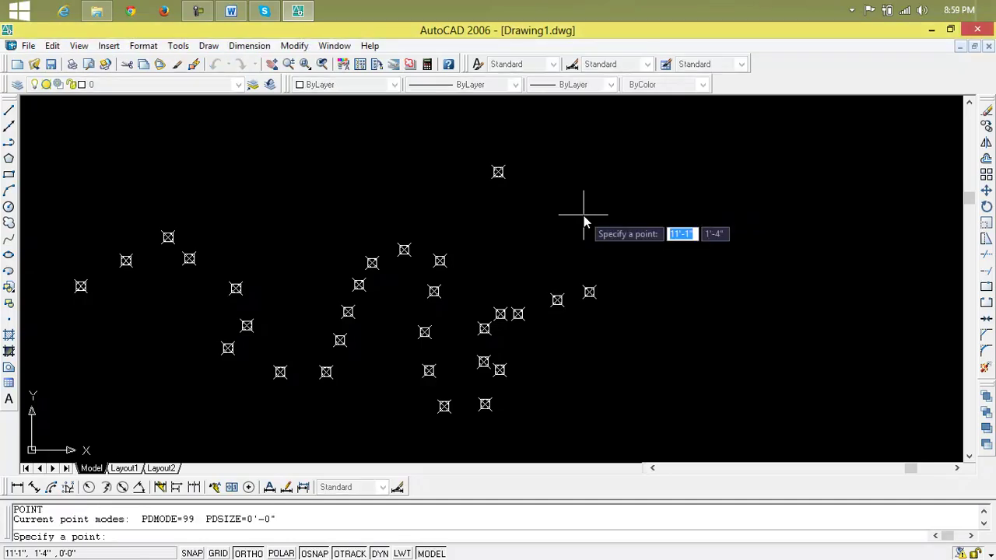
pyautogui.click(589, 197)
pyautogui.click(700, 273)
pyautogui.click(704, 282)
pyautogui.click(736, 322)
pyautogui.click(786, 303)
pyautogui.click(747, 234)
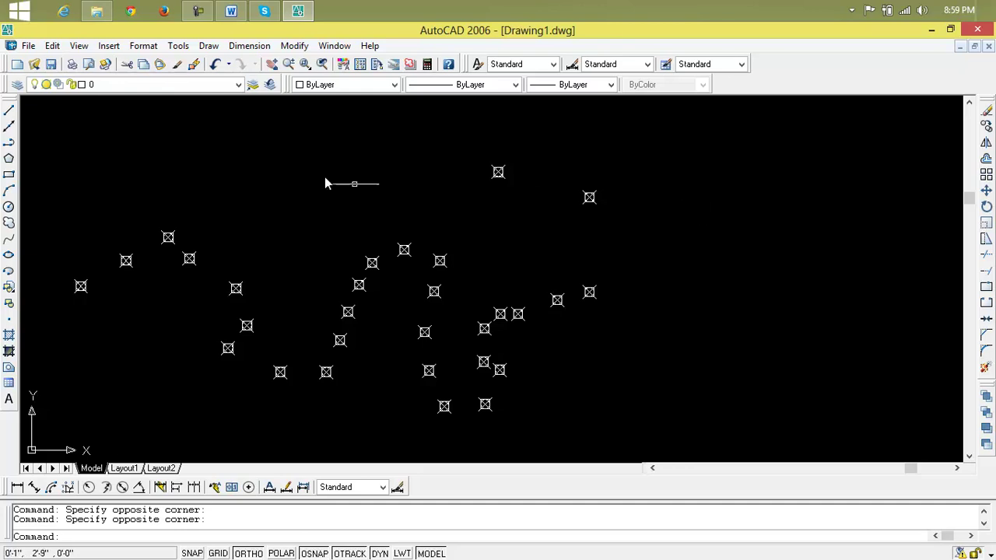
# Place ten scattered points with the Multiple Point command in the area to the right of the wavy row.
pyautogui.click(208, 46)
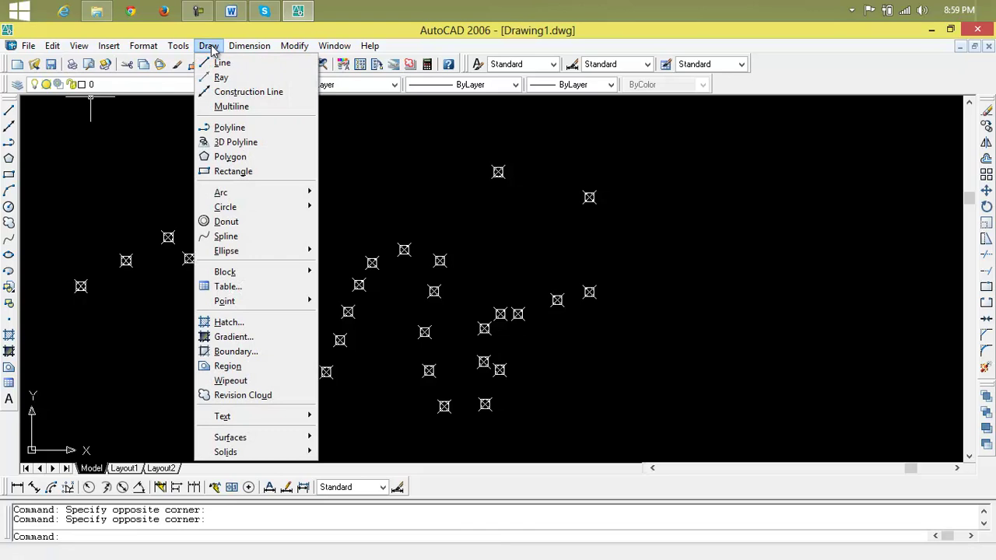
pyautogui.moveTo(284, 300)
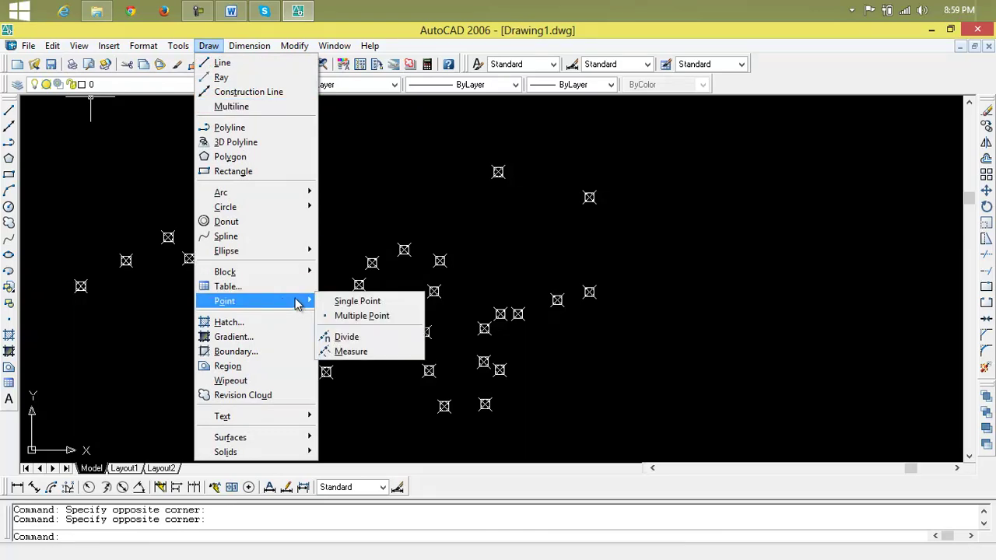
pyautogui.click(352, 322)
pyautogui.click(734, 208)
pyautogui.click(768, 262)
pyautogui.click(746, 325)
pyautogui.click(678, 374)
pyautogui.click(663, 315)
pyautogui.click(670, 260)
pyautogui.click(710, 254)
pyautogui.click(620, 248)
pyautogui.click(532, 242)
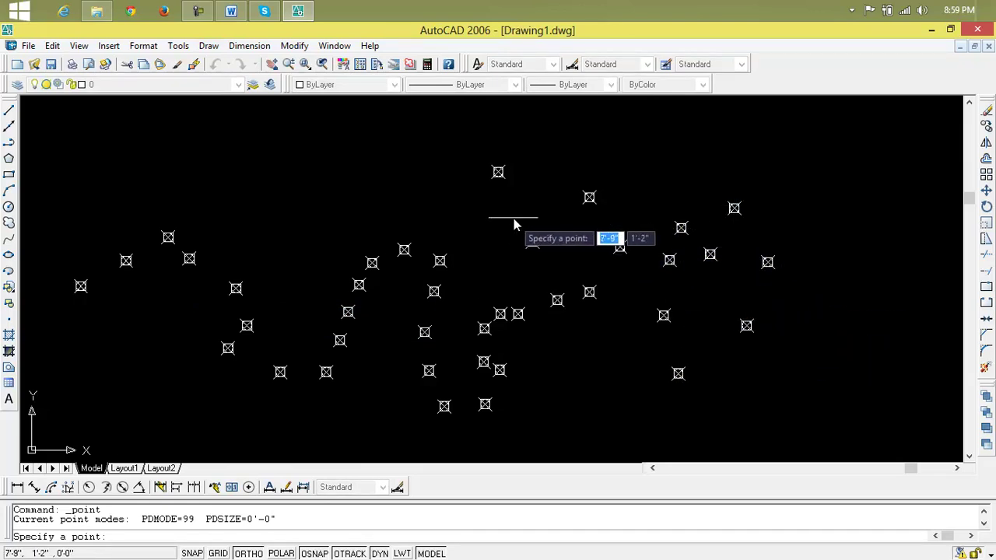
pyautogui.press('Escape')
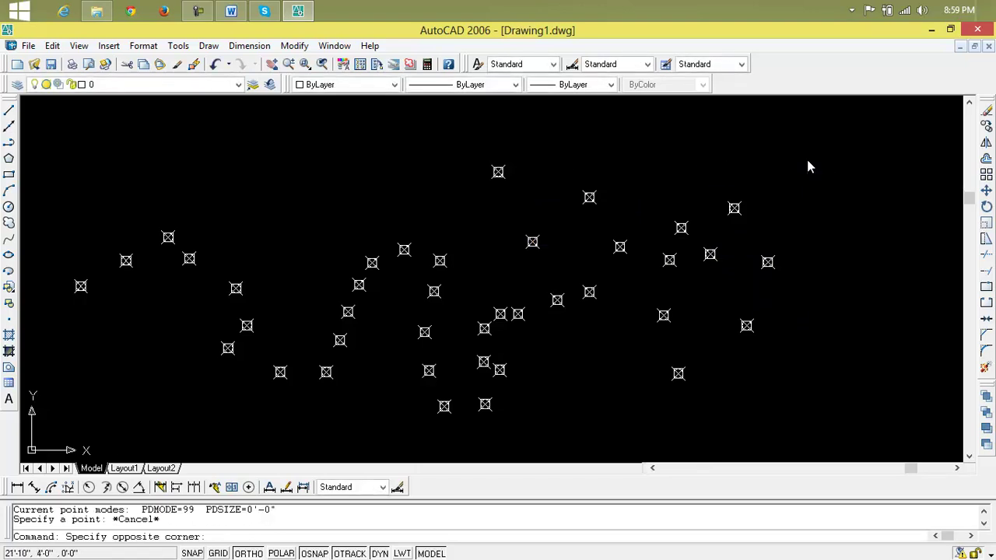
# Select all the points in the drawing and delete them.
pyautogui.click(807, 161)
pyautogui.click(39, 414)
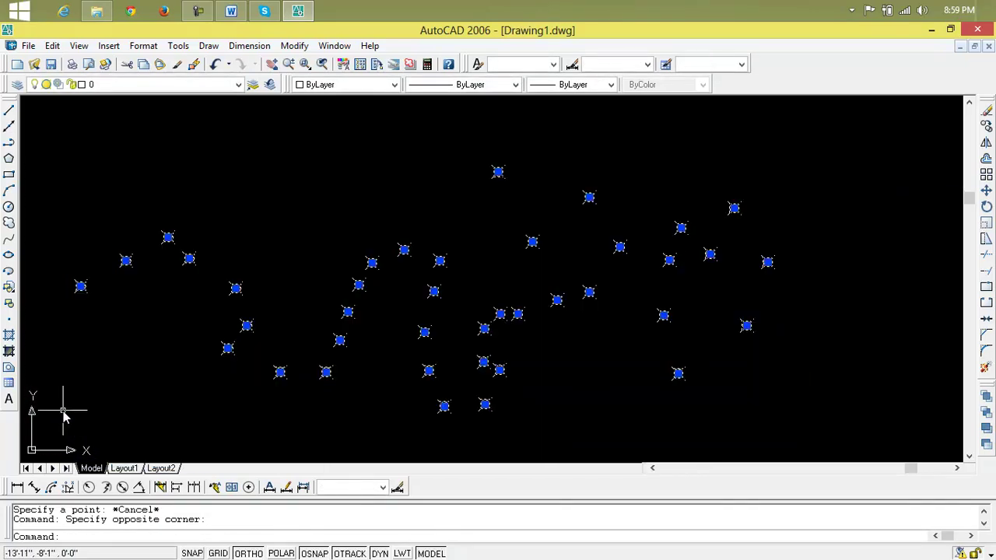
pyautogui.press('Delete')
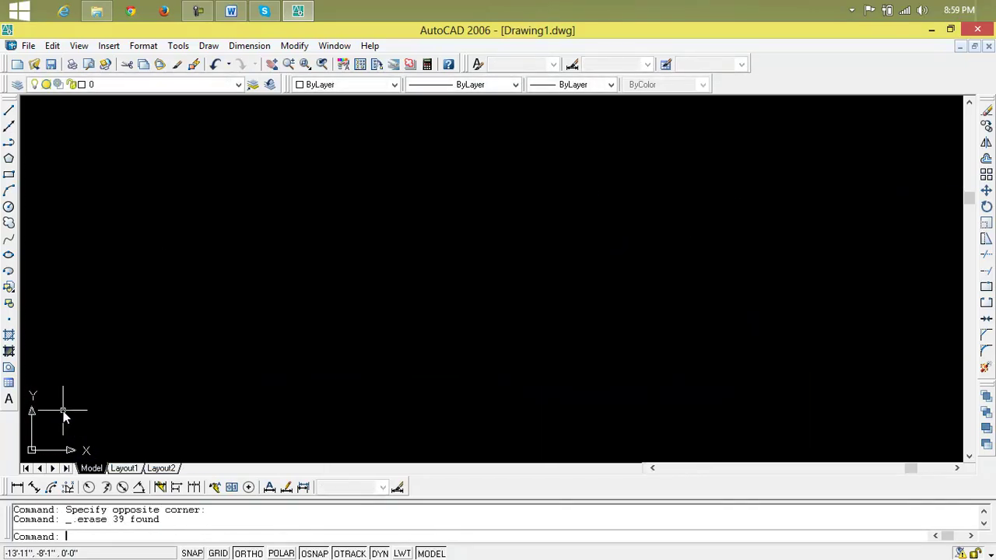
# Place one point with the Single Point command in the upper-middle part of the empty drawing area.
pyautogui.click(208, 46)
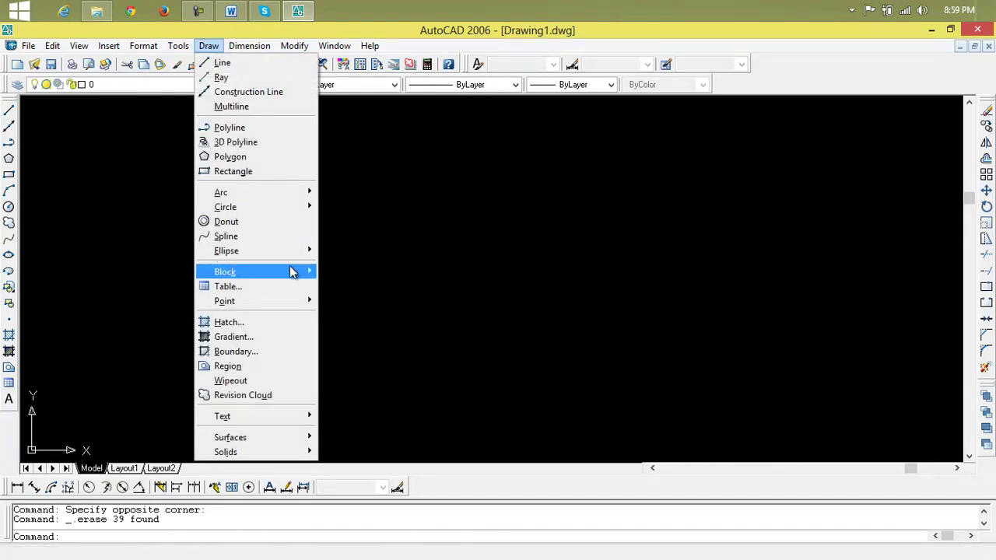
pyautogui.moveTo(299, 306)
pyautogui.click(355, 302)
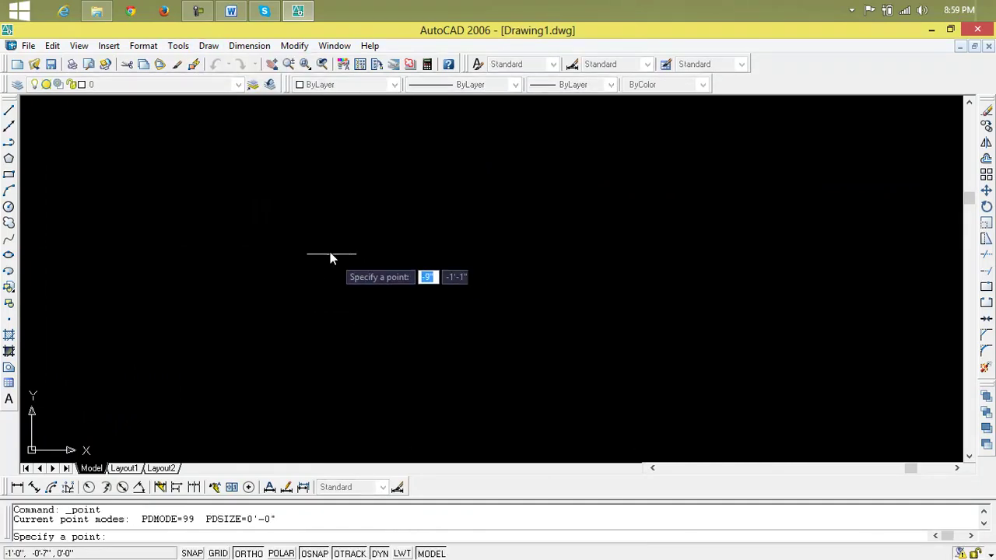
pyautogui.click(318, 237)
pyautogui.click(324, 241)
pyautogui.click(436, 293)
pyautogui.click(436, 294)
pyautogui.click(379, 306)
# Select the single point and delete it.
pyautogui.click(312, 320)
pyautogui.click(367, 196)
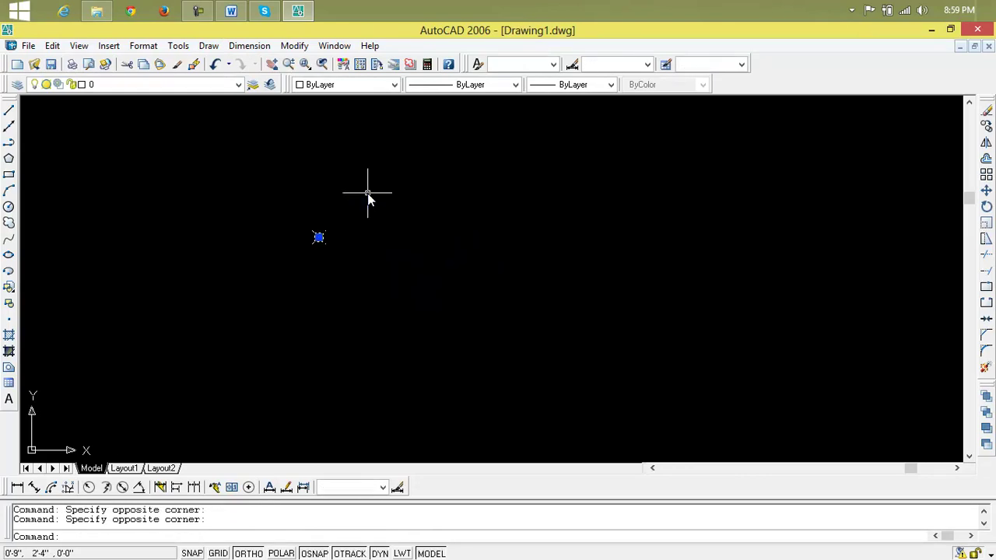
pyautogui.press('Delete')
# Place fourteen points with the Multiple Point command, roughly in a loop around the middle, with one apart at the upper right.
pyautogui.click(209, 45)
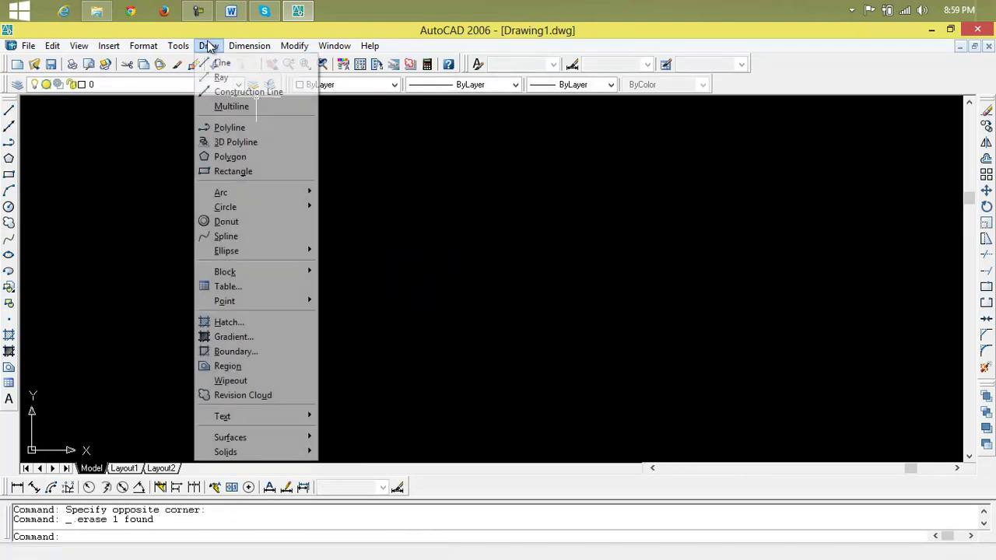
pyautogui.moveTo(293, 302)
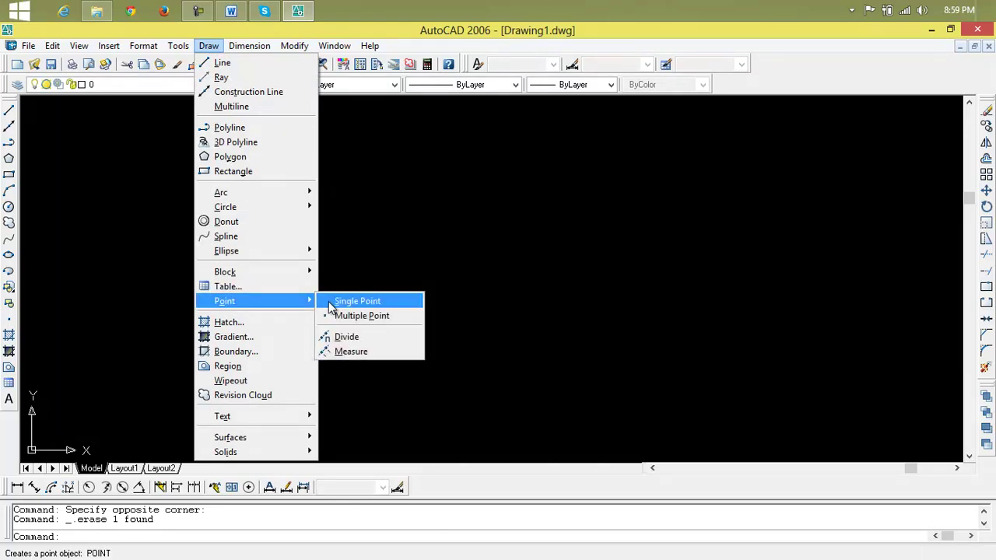
pyautogui.click(342, 317)
pyautogui.click(260, 197)
pyautogui.click(311, 232)
pyautogui.click(368, 259)
pyautogui.click(404, 227)
pyautogui.click(453, 214)
pyautogui.click(492, 250)
pyautogui.click(498, 300)
pyautogui.click(464, 396)
pyautogui.click(347, 393)
pyautogui.click(283, 345)
pyautogui.click(250, 288)
pyautogui.click(202, 270)
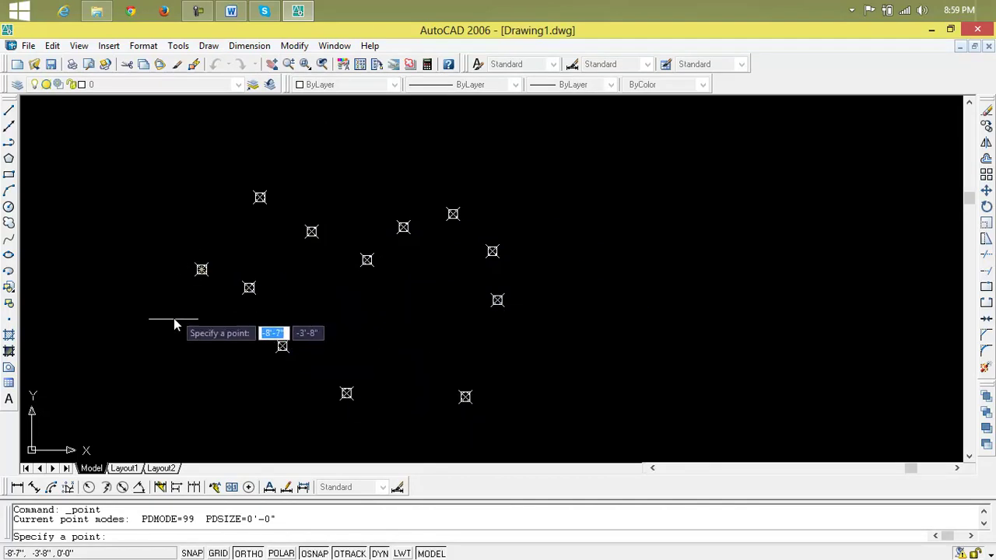
pyautogui.click(174, 320)
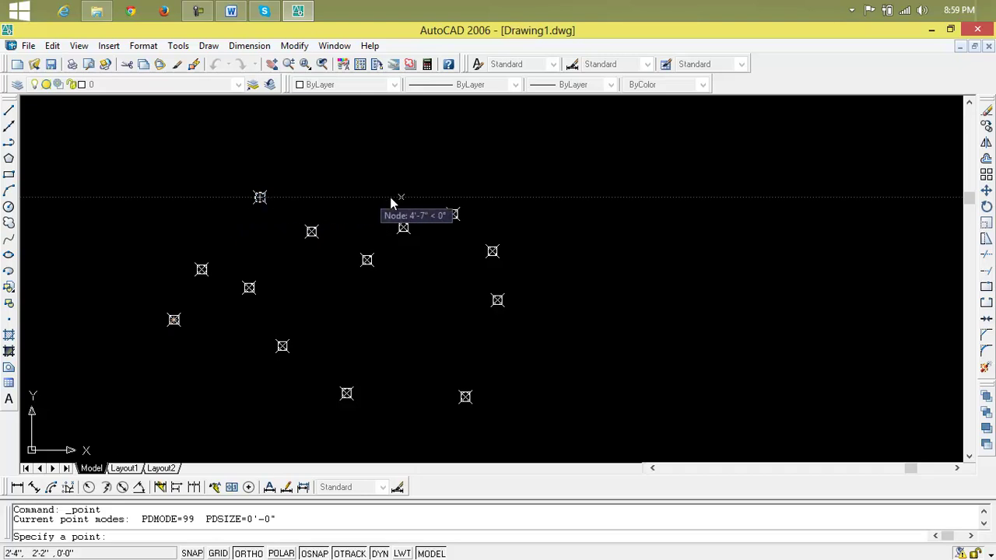
pyautogui.click(533, 152)
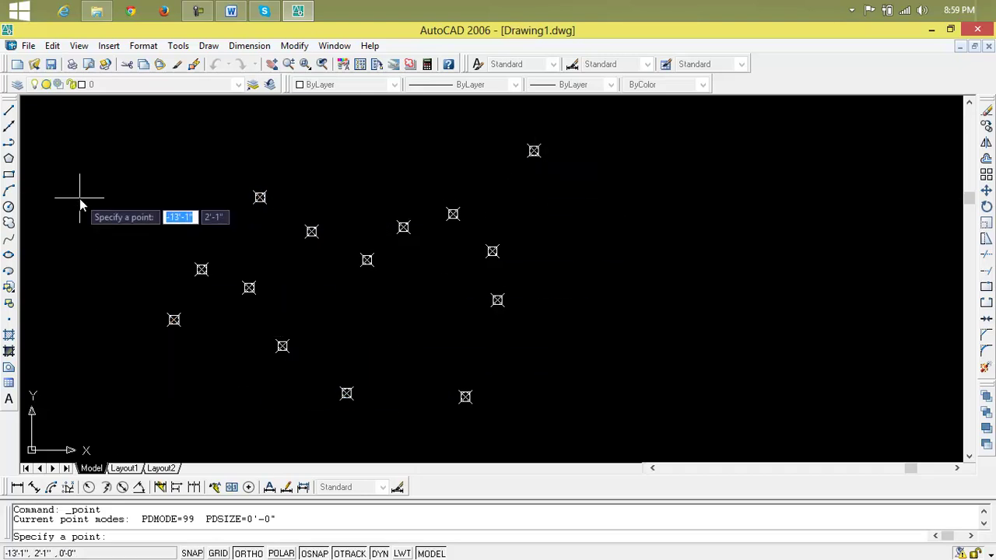
pyautogui.press('Escape')
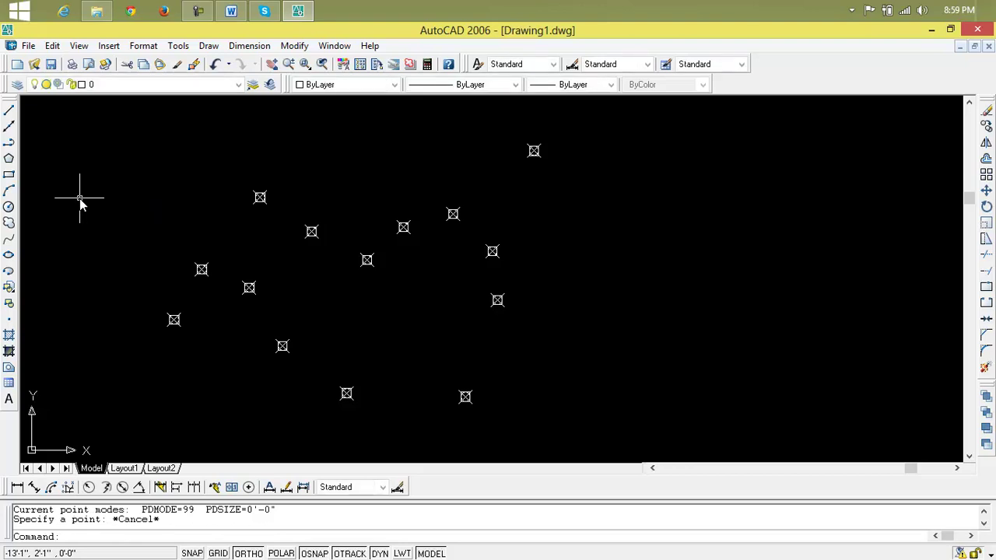
# Select the fourteen points and delete them.
pyautogui.click(604, 120)
pyautogui.click(161, 419)
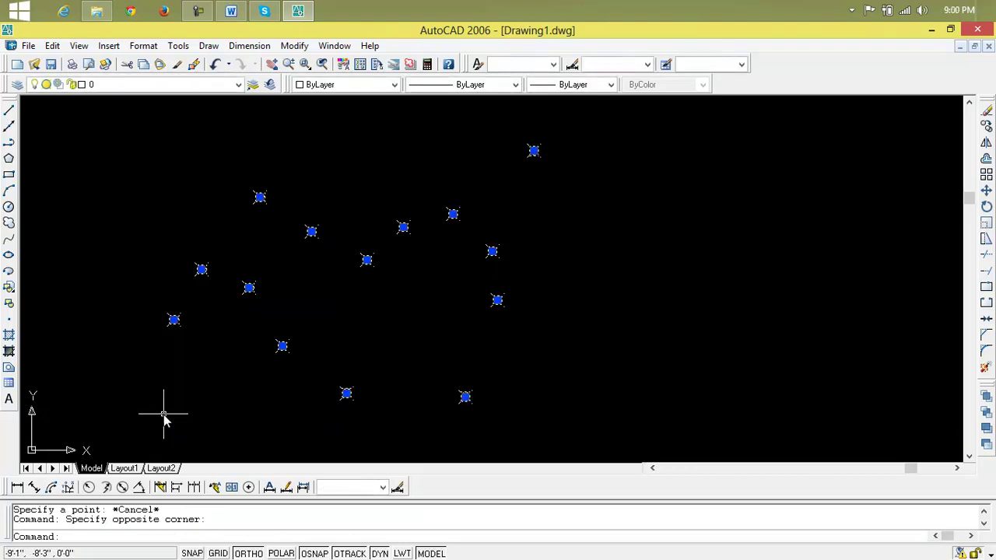
pyautogui.press('Delete')
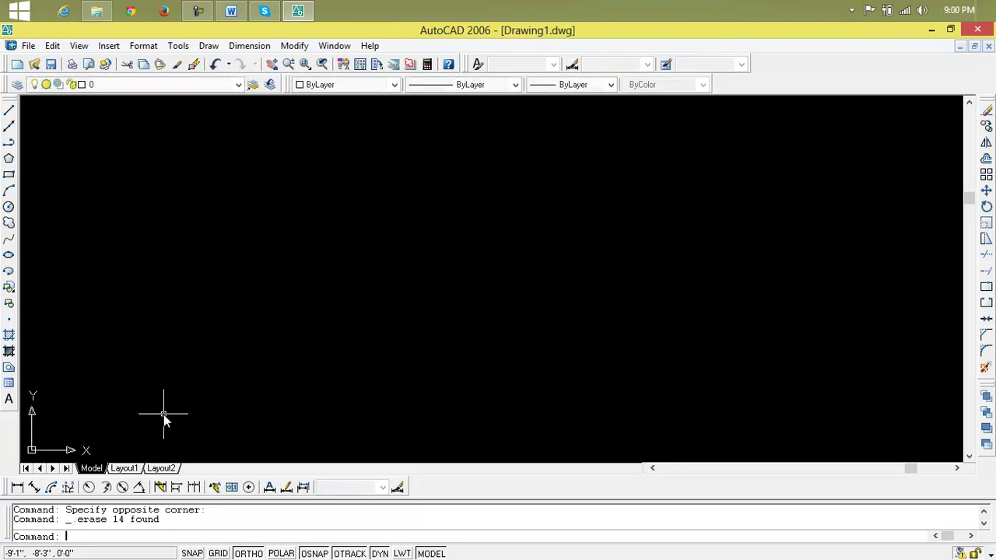
pyautogui.click(209, 45)
pyautogui.moveTo(287, 306)
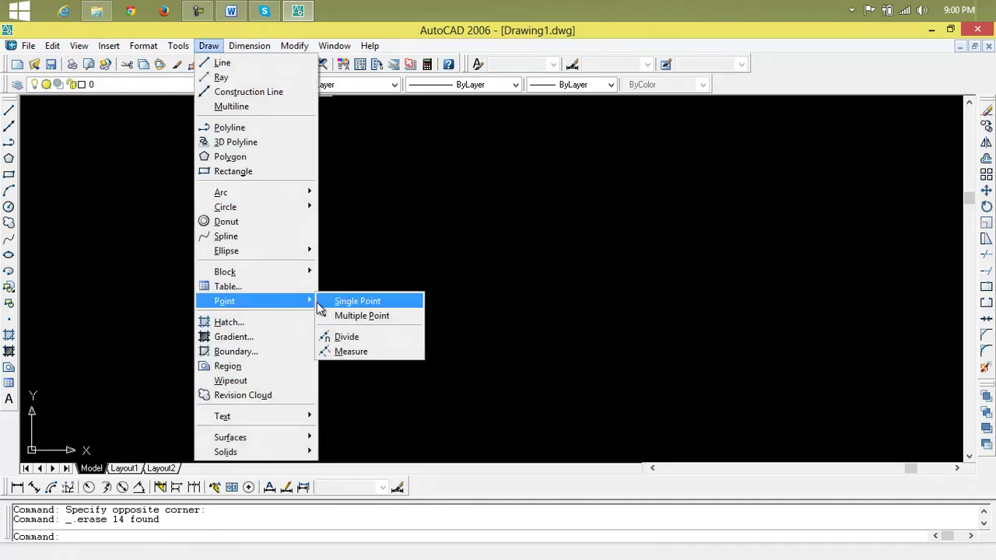
pyautogui.click(363, 342)
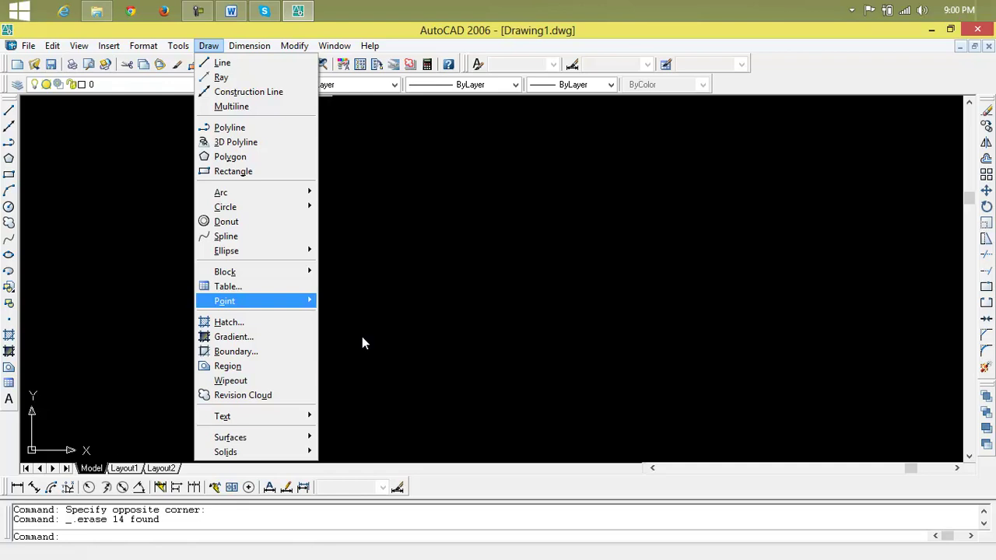
pyautogui.click(362, 336)
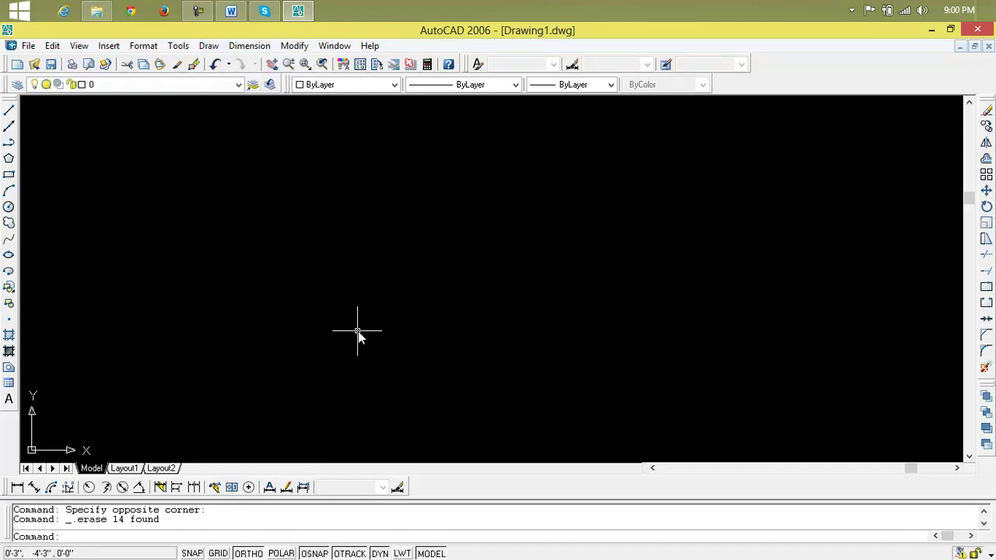
# Draw a rectangle 50' wide and 30' high from a first corner in the upper-left drawing area.
pyautogui.click(11, 175)
pyautogui.click(173, 171)
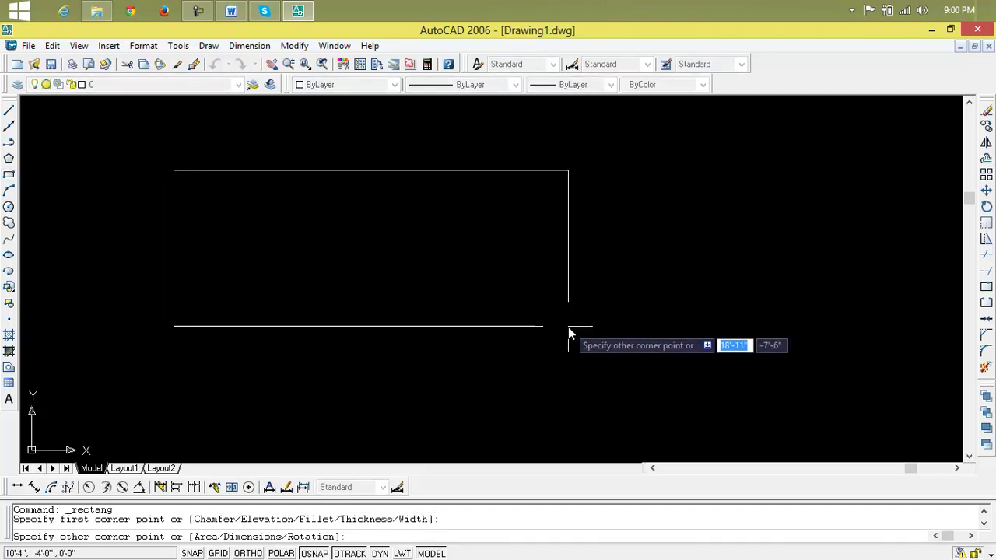
pyautogui.write('@')
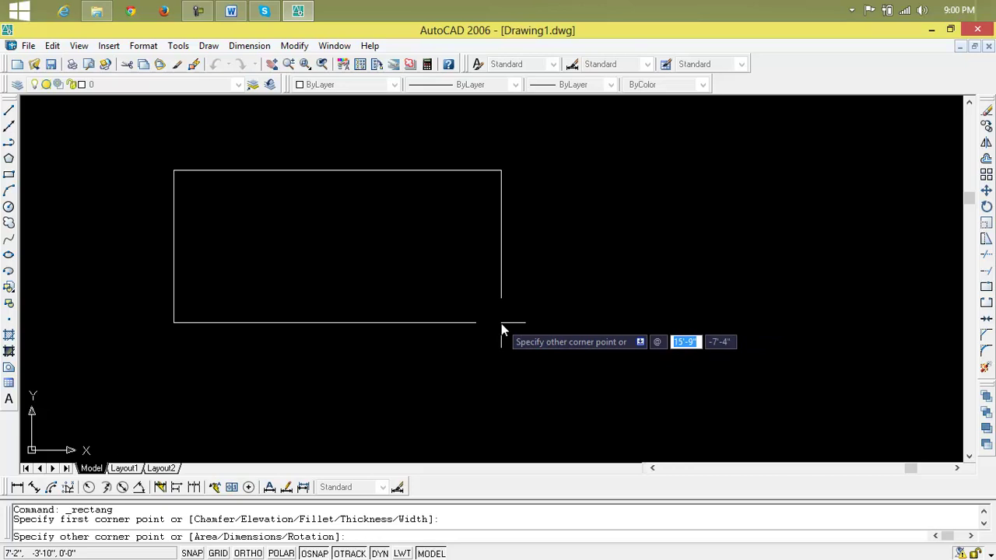
pyautogui.write('50')
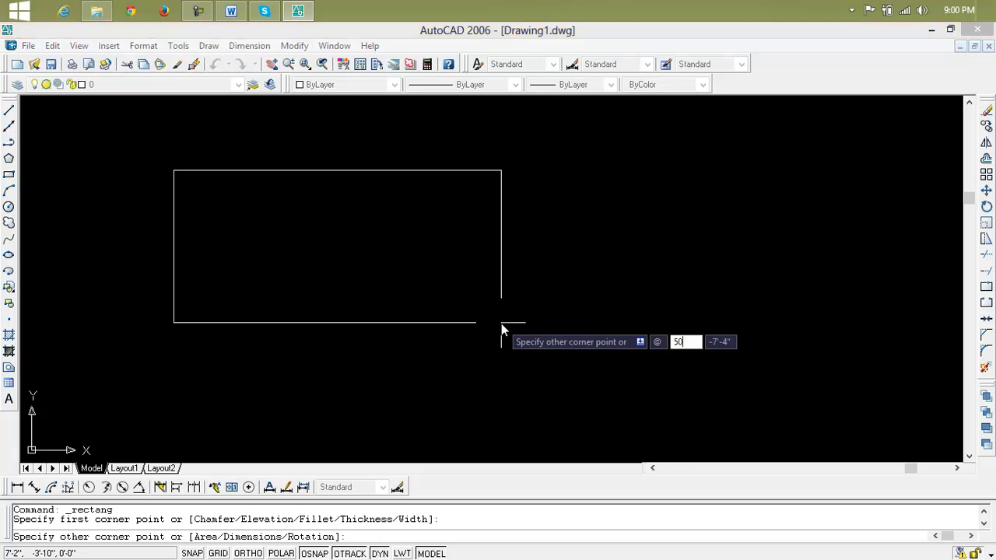
pyautogui.press('Tab')
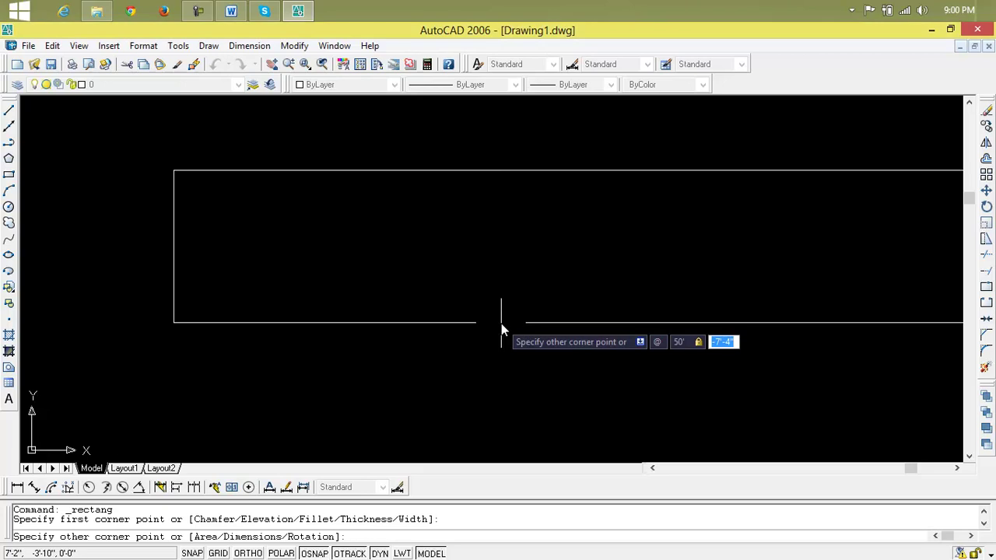
pyautogui.write('3')
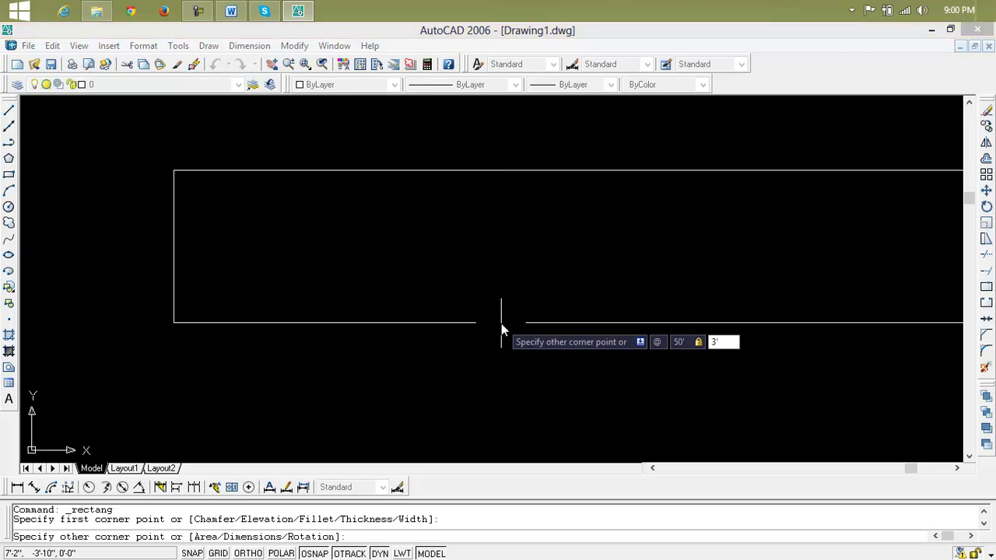
pyautogui.write("0'")
pyautogui.press('Return')
pyautogui.write('z')
pyautogui.press('Return')
pyautogui.write('a')
pyautogui.press('Return')
pyautogui.scroll(-3, 501, 325)
pyautogui.moveTo(500, 326); pyautogui.dragTo(415, 282, button='middle')
pyautogui.scroll(2, 405, 278)
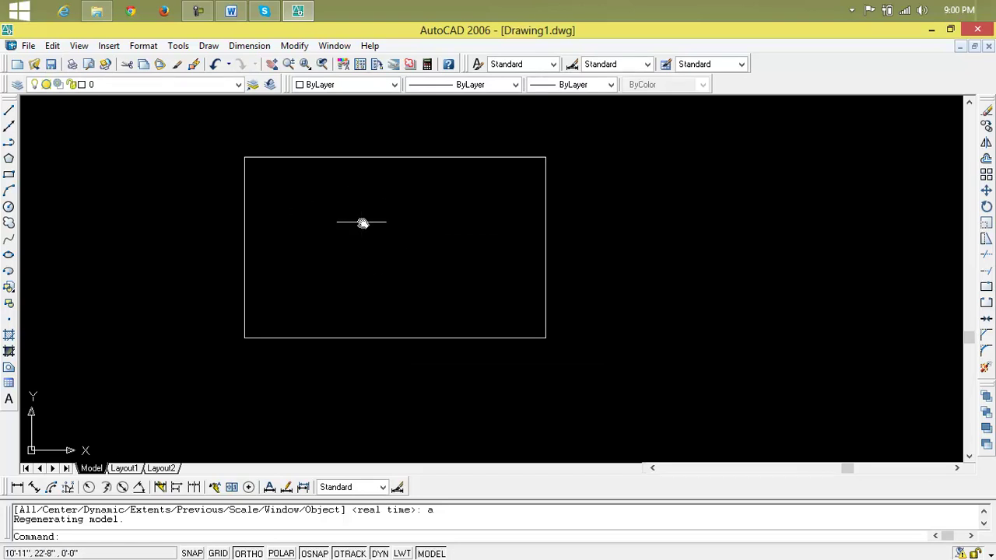
pyautogui.click(208, 46)
pyautogui.moveTo(262, 302)
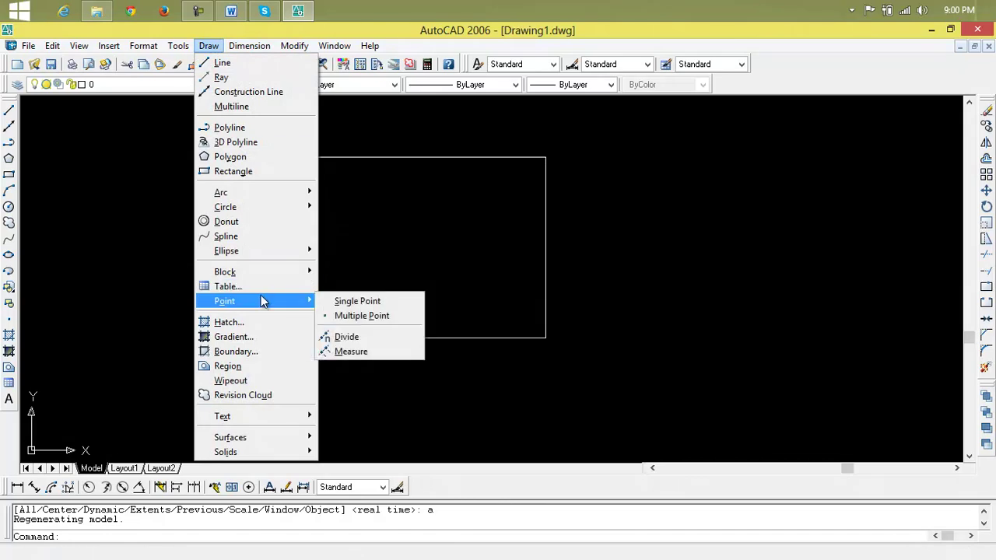
pyautogui.click(348, 337)
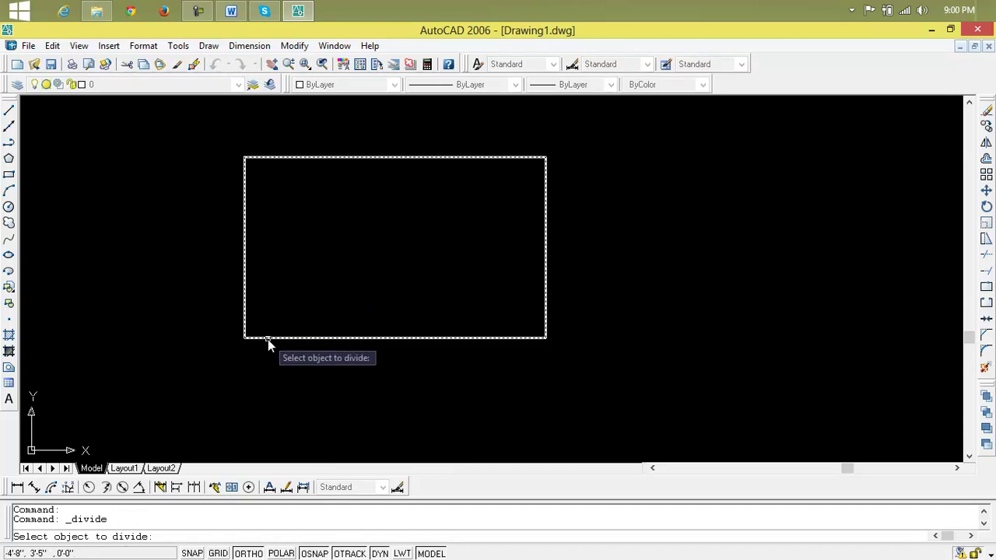
pyautogui.press('Escape')
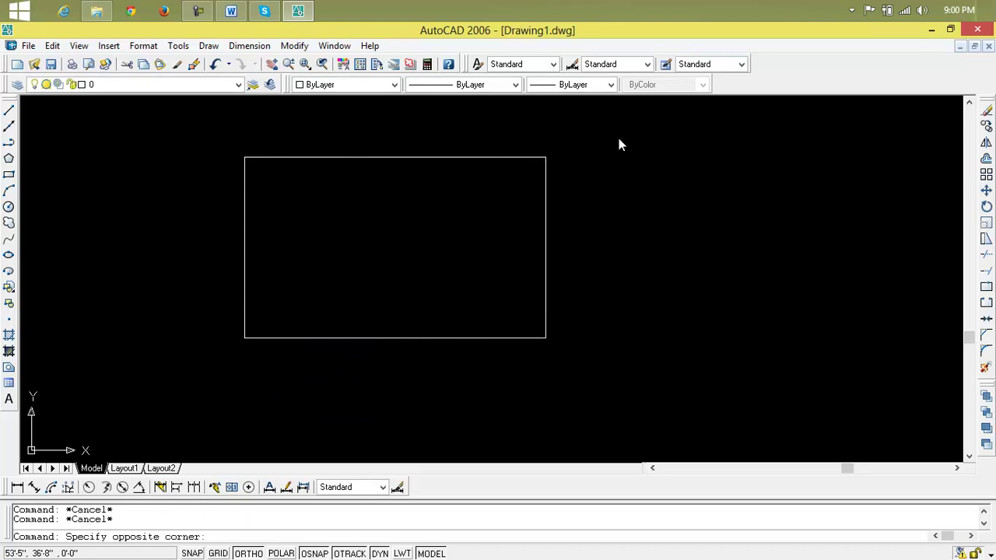
# Select the rectangle and delete it.
pyautogui.click(616, 142)
pyautogui.click(438, 251)
pyautogui.press('Delete')
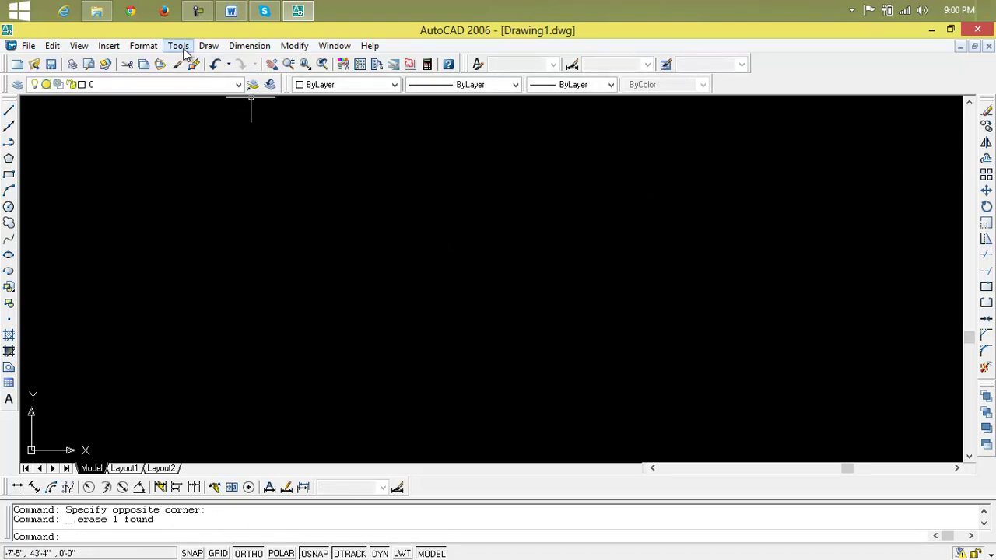
# Try to use the Divide command on the empty drawing area with no object to pick.
pyautogui.click(207, 46)
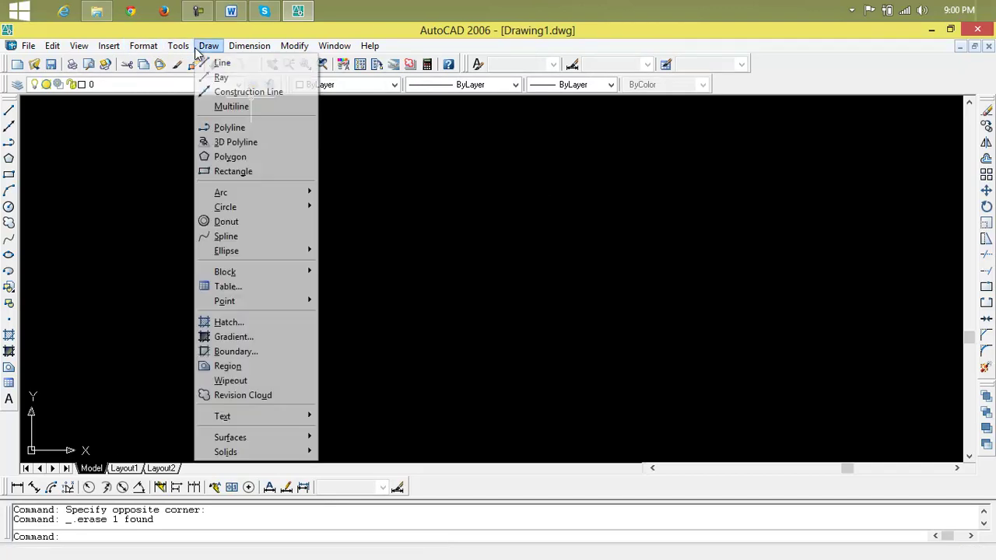
pyautogui.moveTo(282, 302)
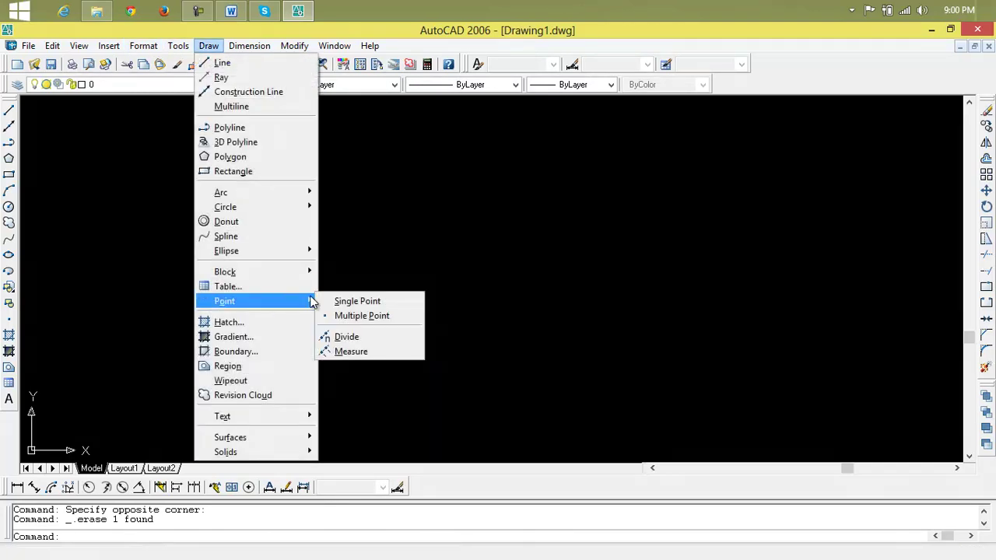
pyautogui.click(349, 334)
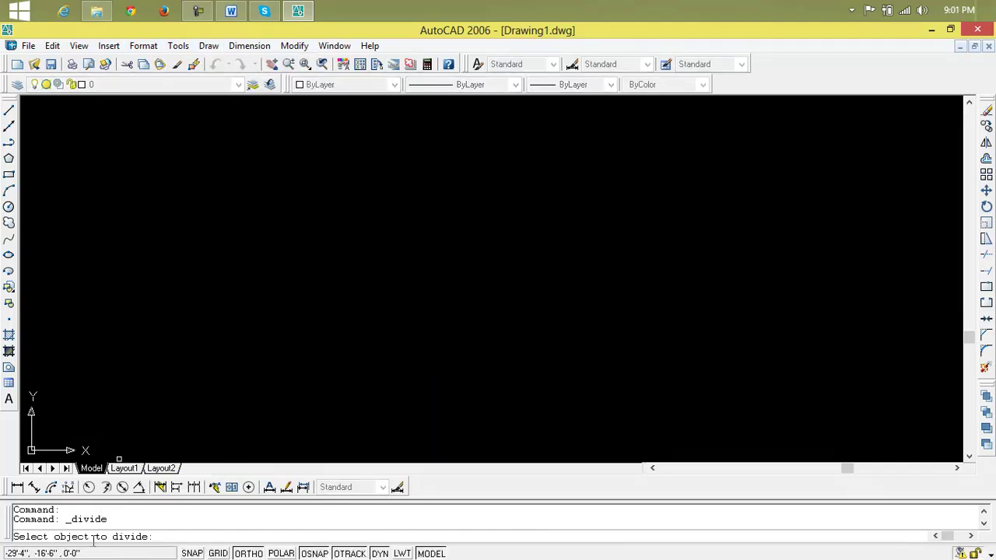
pyautogui.click(187, 194)
pyautogui.click(345, 256)
pyautogui.click(206, 252)
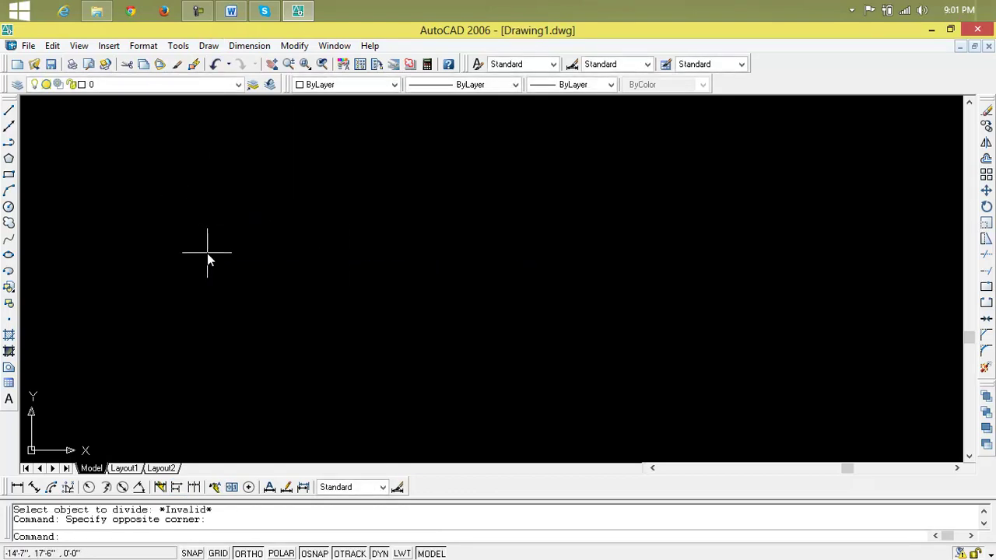
pyautogui.click(209, 256)
# Undo the last actions back through the deletion of the rectangle.
pyautogui.press('Escape')
pyautogui.press('Escape')
pyautogui.hotkey('ctrl', 'z')
pyautogui.hotkey('ctrl', 'z')
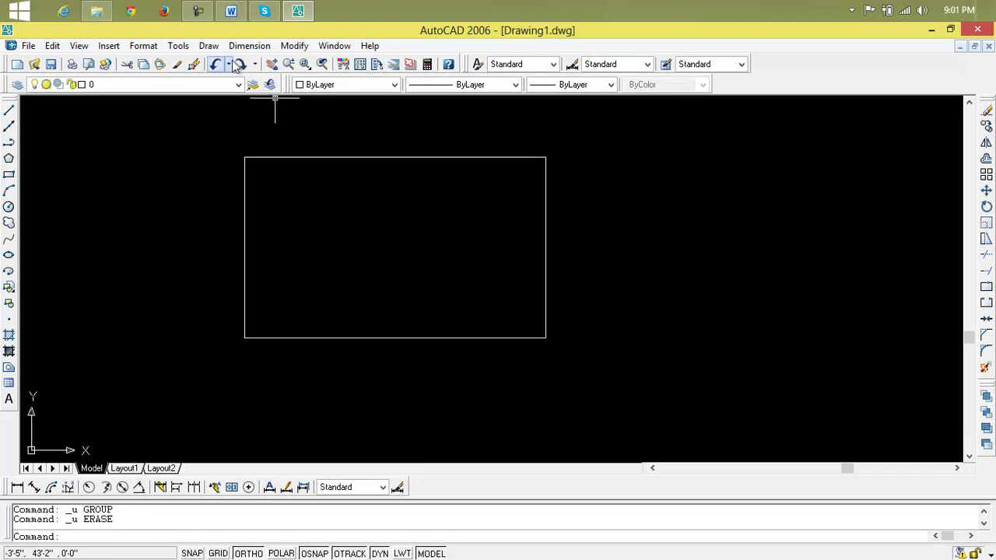
pyautogui.click(210, 46)
pyautogui.moveTo(275, 301)
pyautogui.click(369, 338)
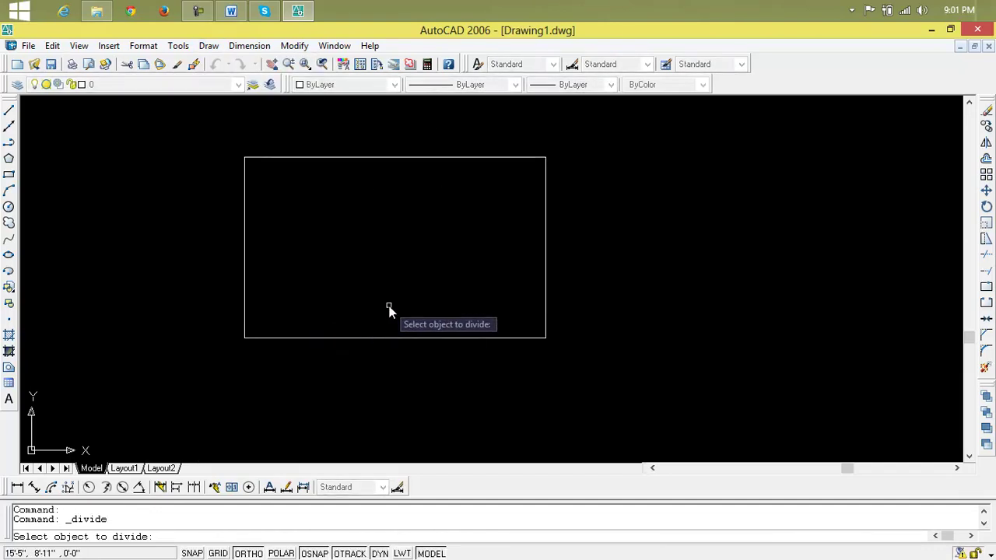
pyautogui.click(449, 231)
pyautogui.click(445, 227)
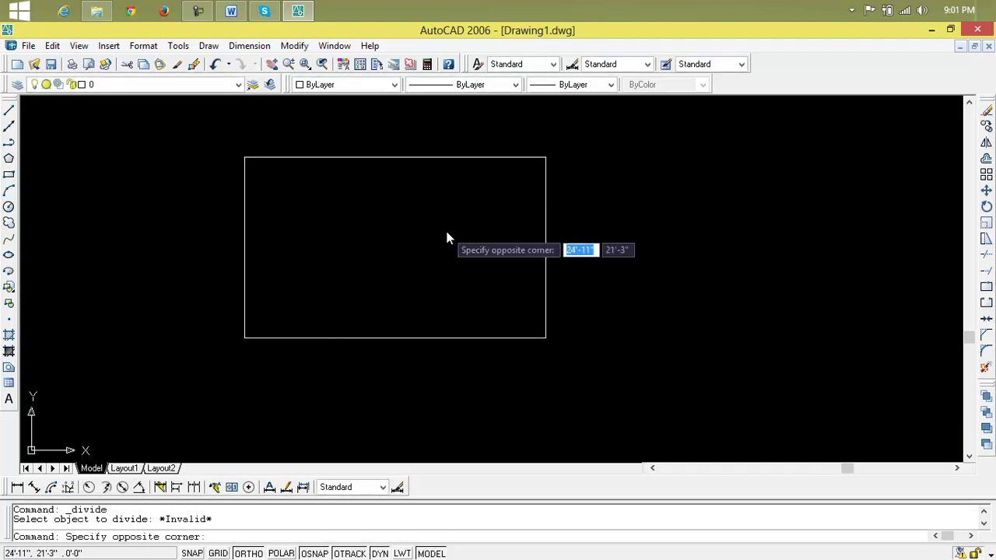
pyautogui.click(397, 244)
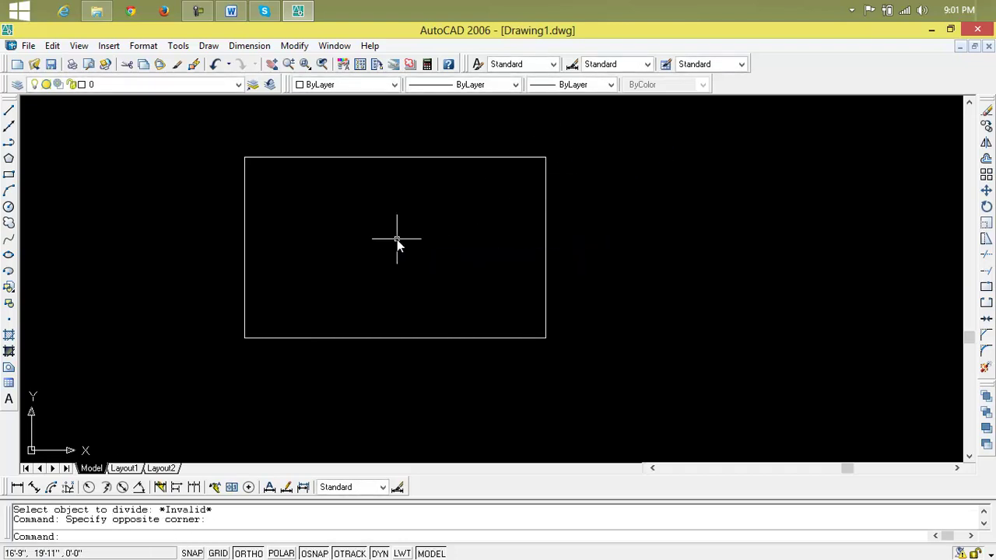
# Try dividing the rectangle into 50 segments with the Divide command, and undo the division.
pyautogui.click(206, 47)
pyautogui.moveTo(315, 303)
pyautogui.click(368, 336)
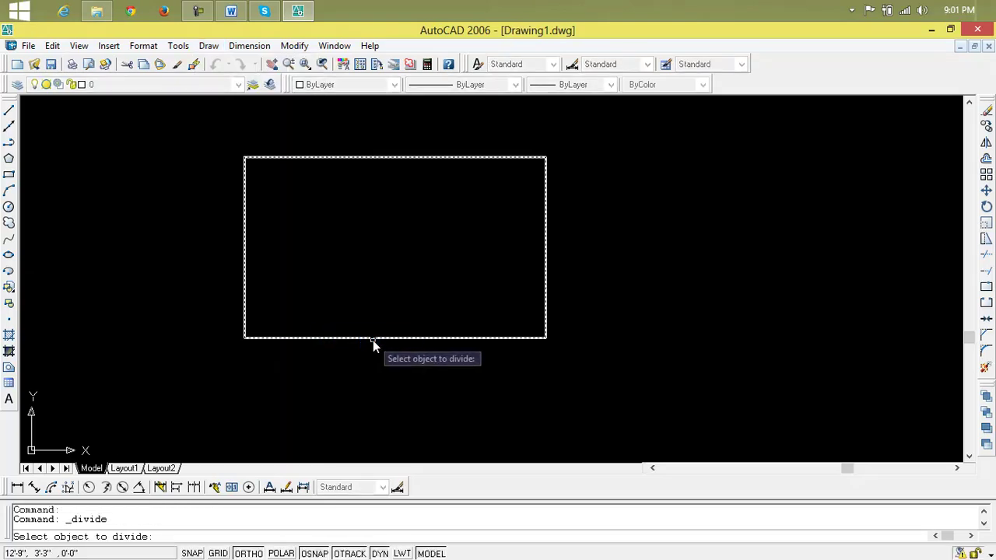
pyautogui.click(372, 340)
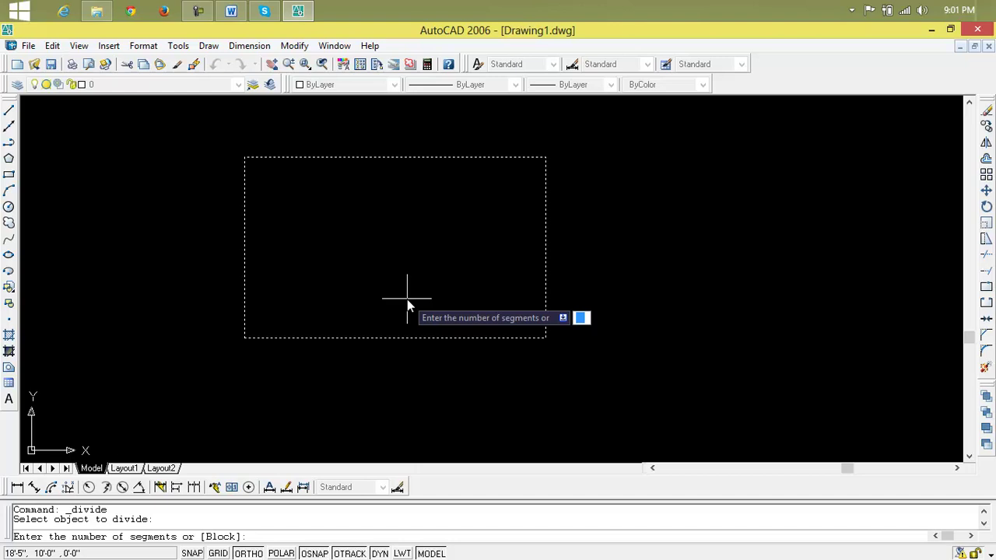
pyautogui.write('50')
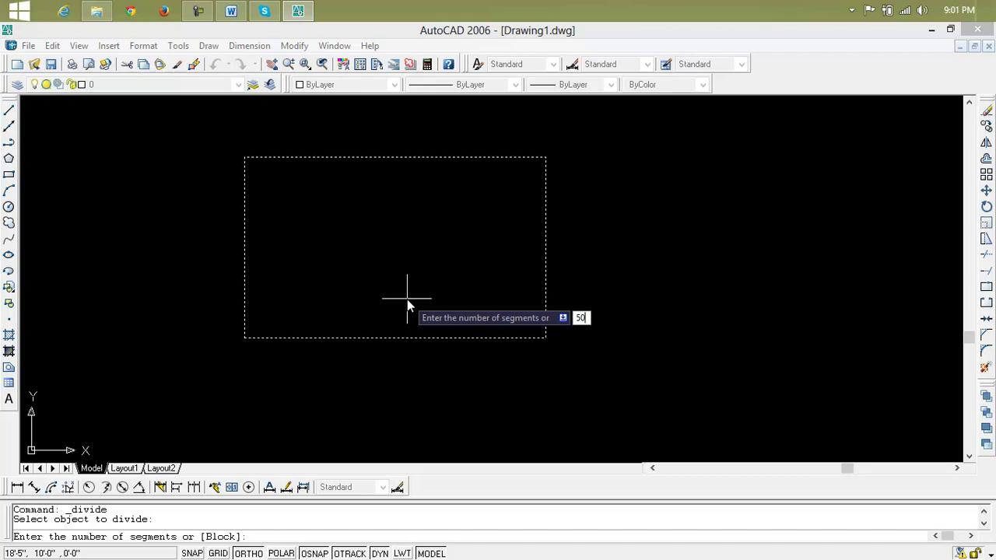
pyautogui.press('Return')
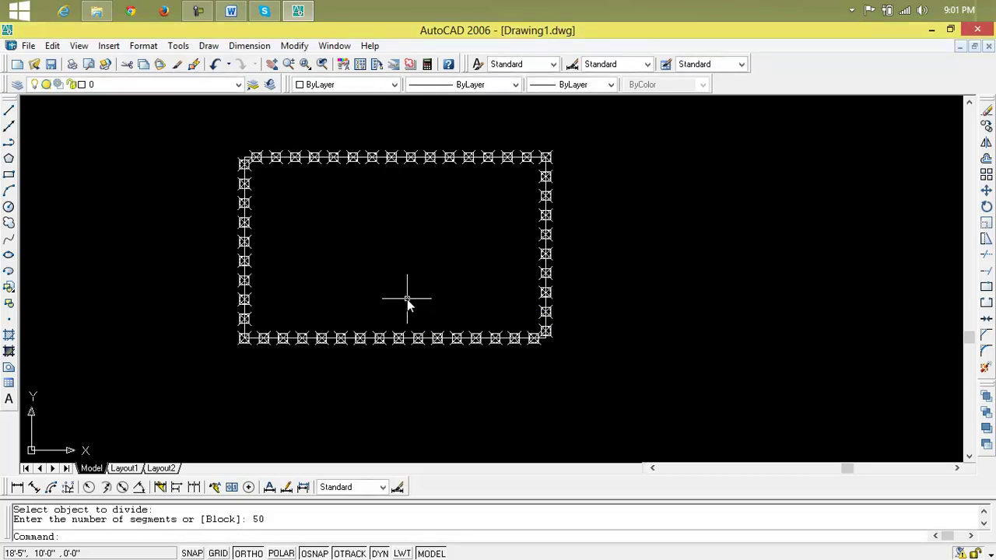
pyautogui.hotkey('ctrl', 'z')
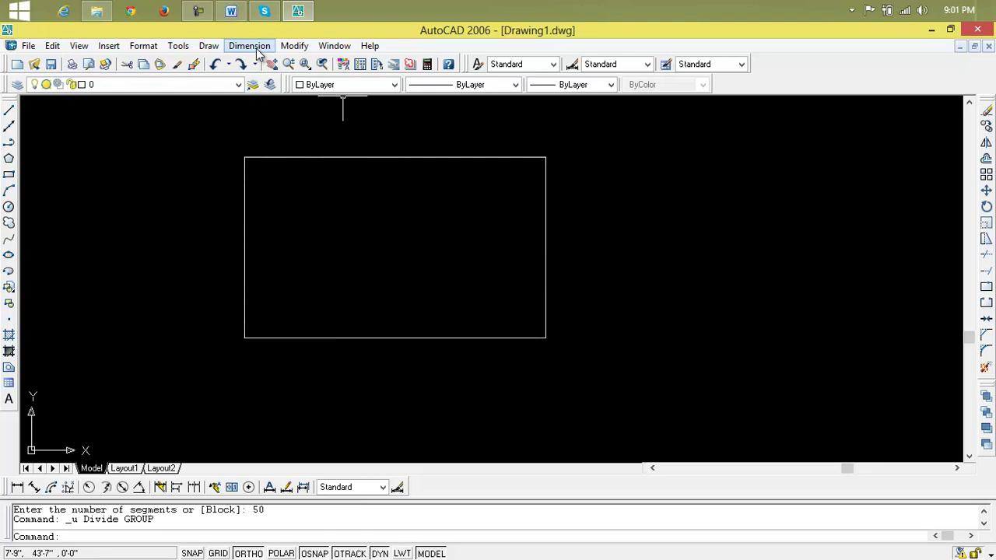
# Divide the rectangle into 10 equal segments with the Divide command.
pyautogui.click(208, 45)
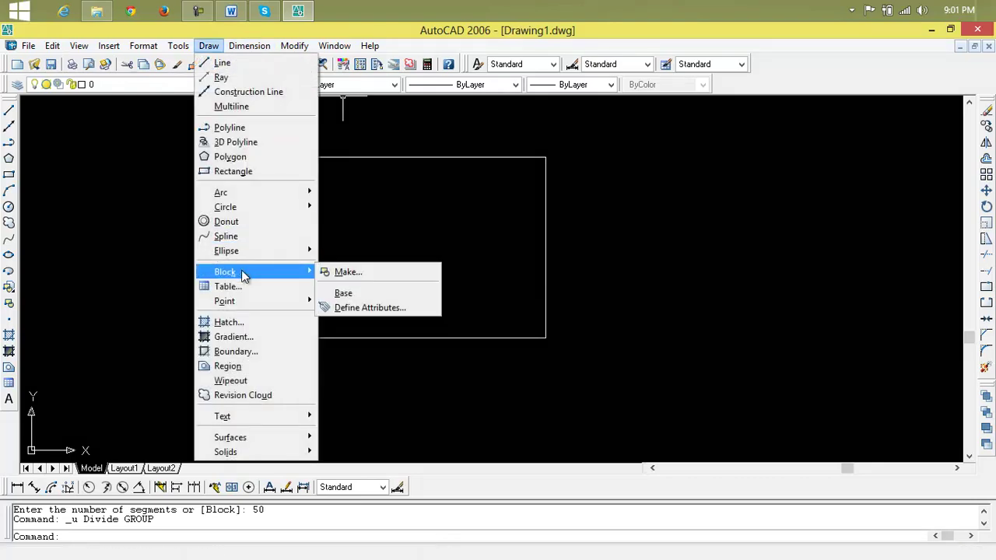
pyautogui.moveTo(262, 310)
pyautogui.click(363, 337)
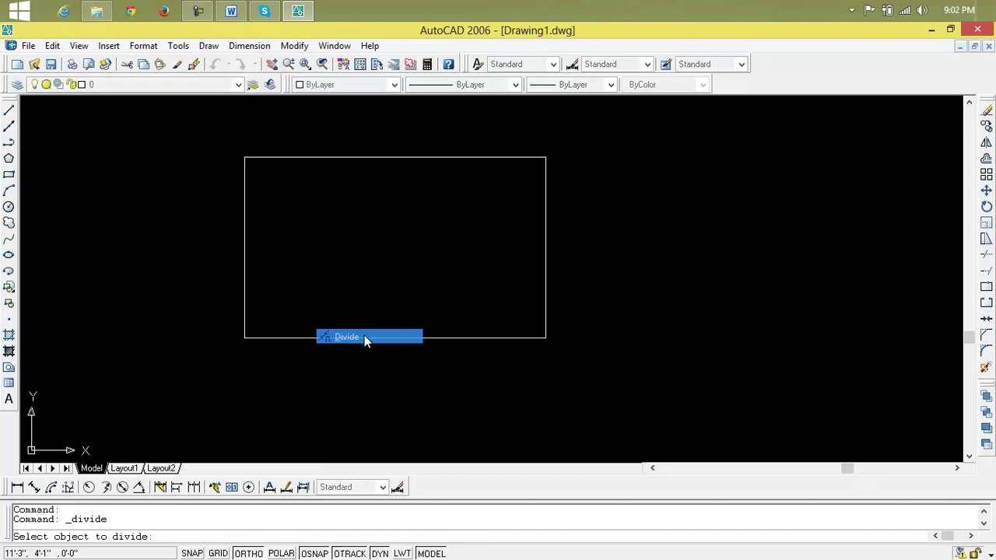
pyautogui.click(380, 337)
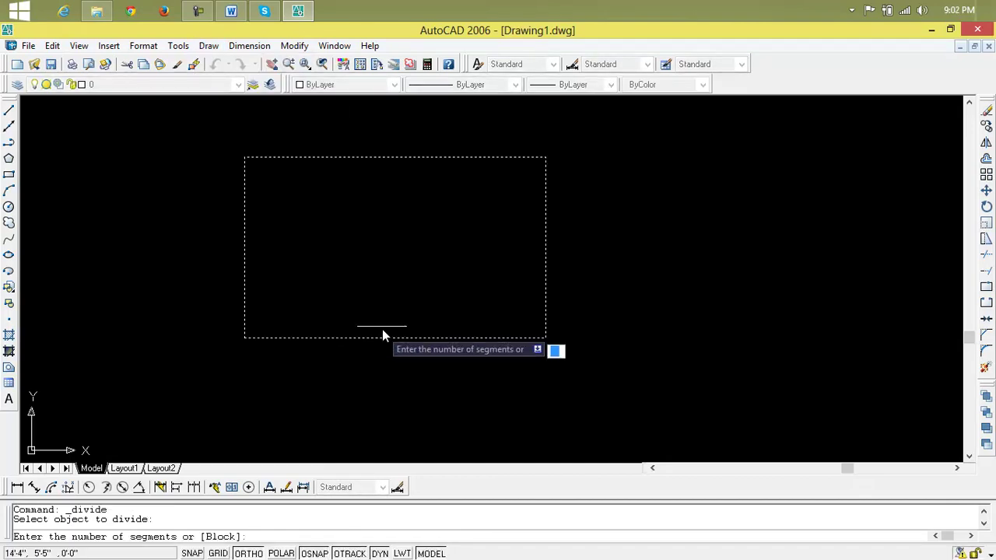
pyautogui.write('10')
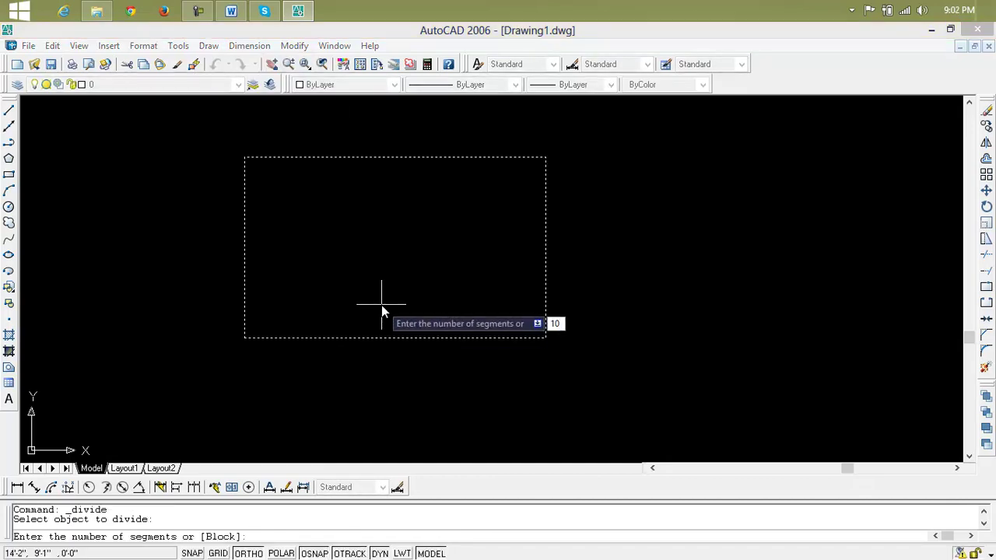
pyautogui.press('Return')
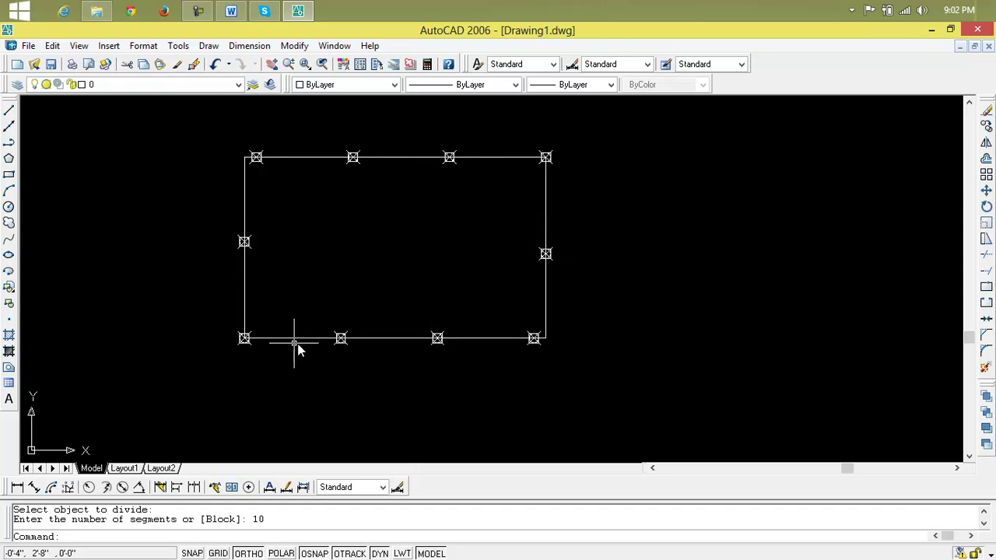
# Draw a horizontal line 50' long in the empty area below the rectangle.
pyautogui.moveTo(400, 342); pyautogui.dragTo(365, 245, button='middle')
pyautogui.write('l')
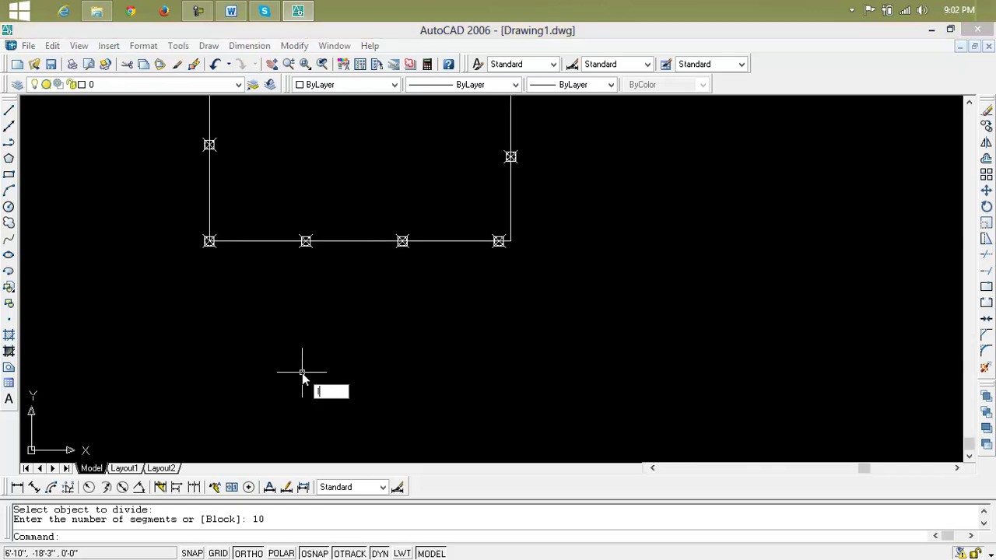
pyautogui.press('Return')
pyautogui.click(241, 340)
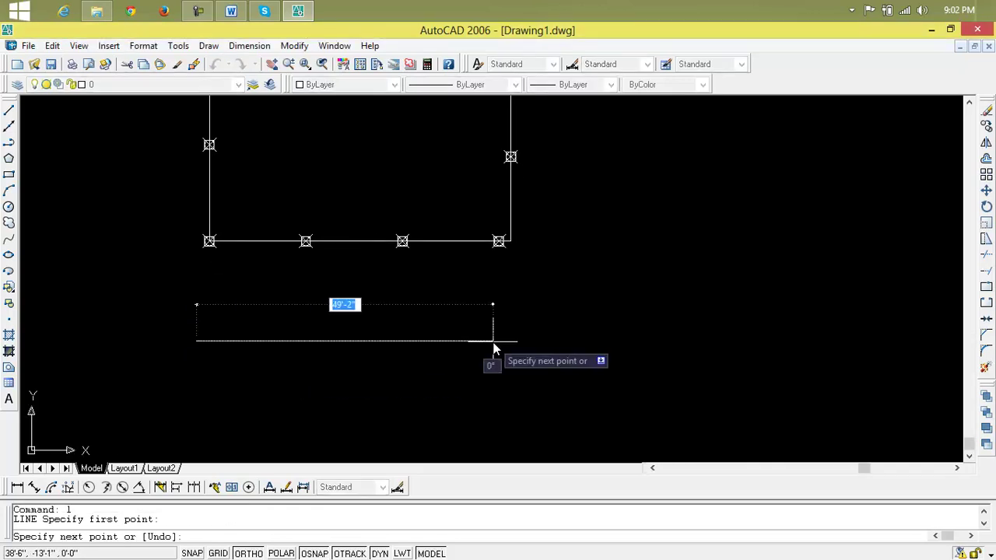
pyautogui.write('50')
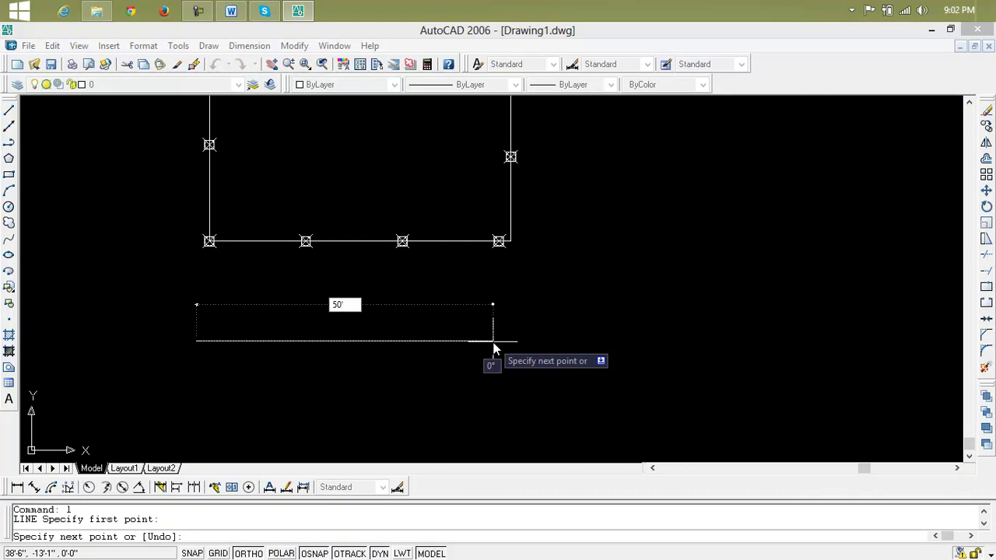
pyautogui.write("'")
pyautogui.press('Return')
pyautogui.press('Escape')
pyautogui.press('Escape')
# Divide the 50' line below the rectangle into 6 equal segments with the Divide command.
pyautogui.scroll(3, 268, 351)
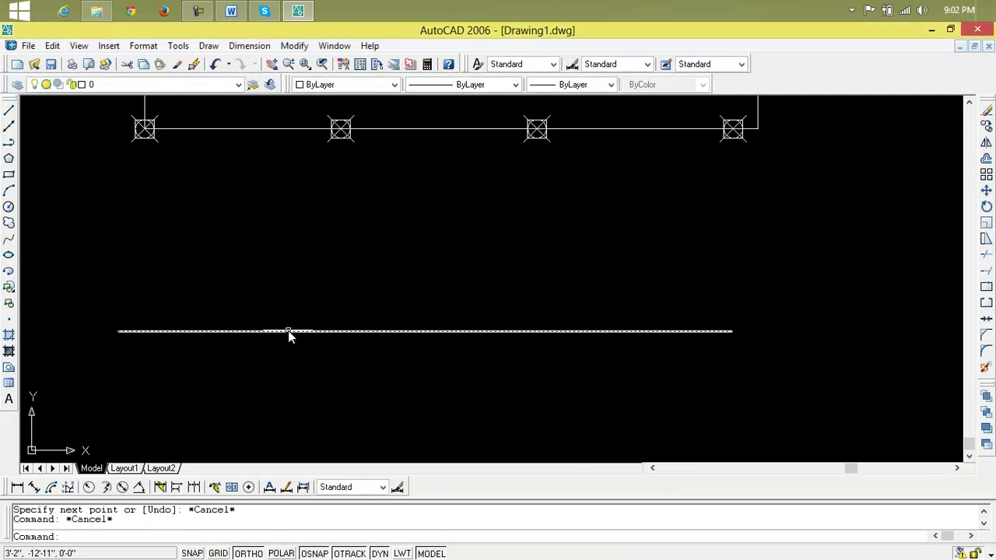
pyautogui.click(210, 46)
pyautogui.moveTo(254, 301)
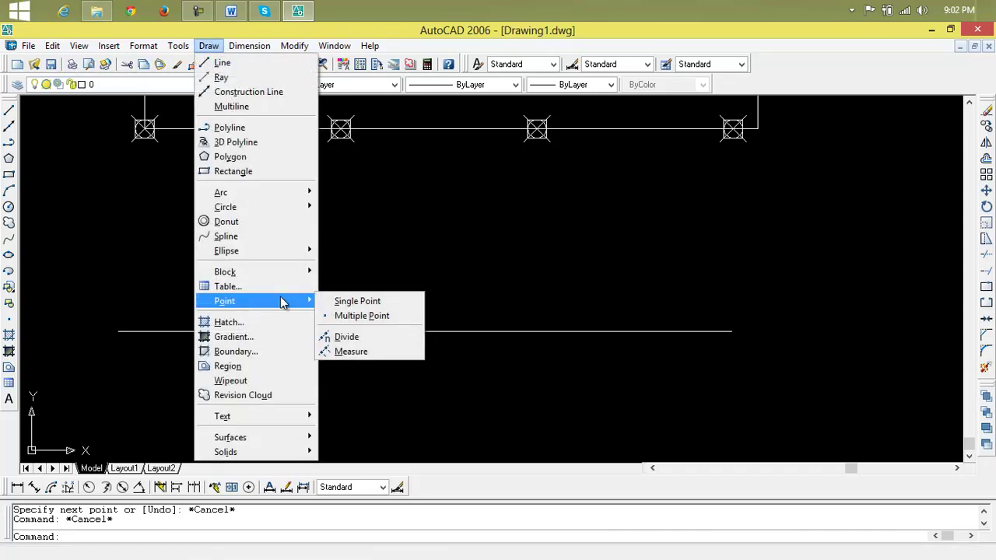
pyautogui.click(369, 339)
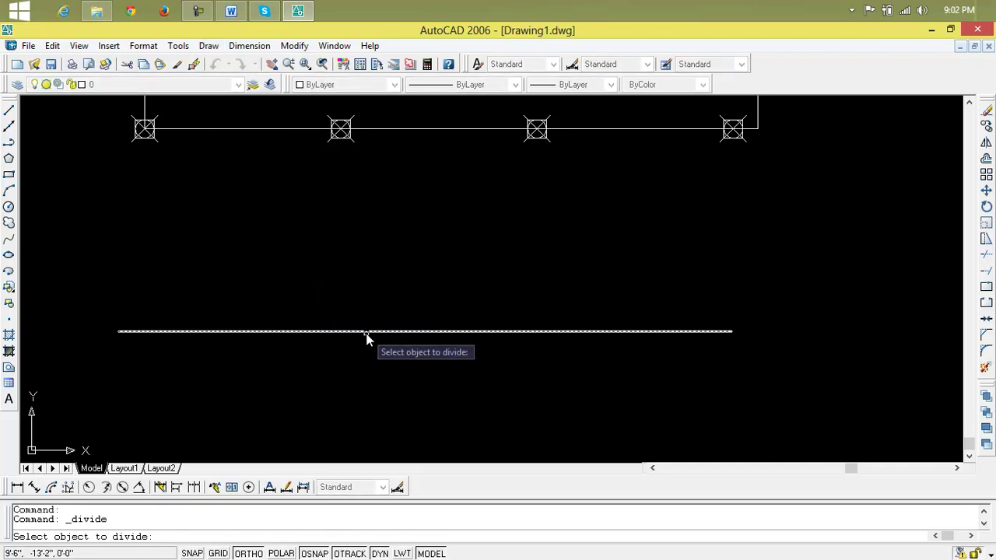
pyautogui.click(367, 332)
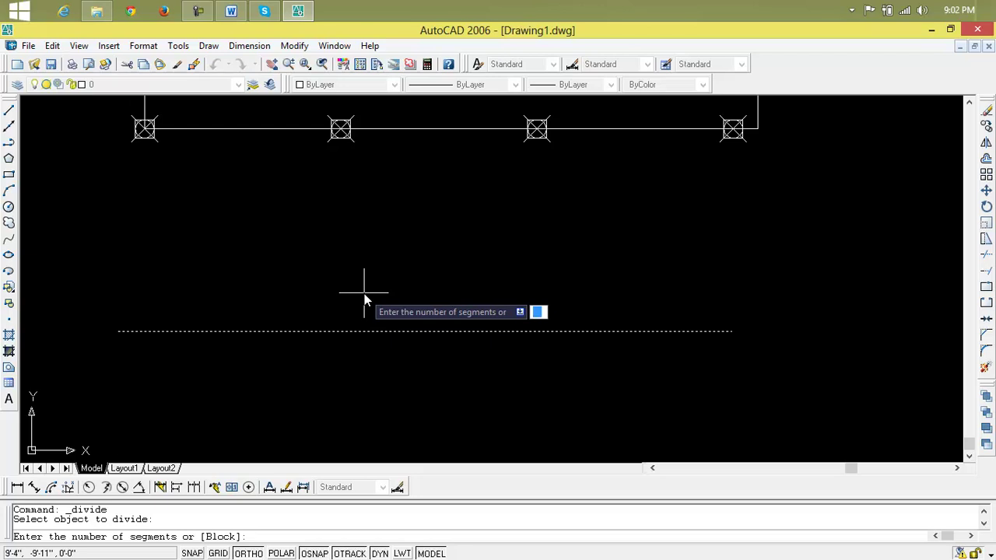
pyautogui.write('6')
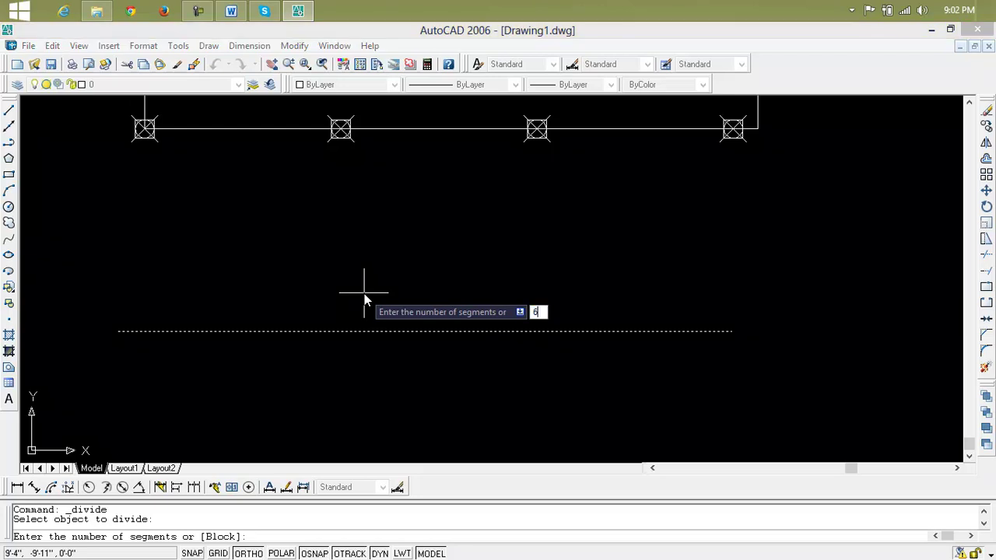
pyautogui.press('Return')
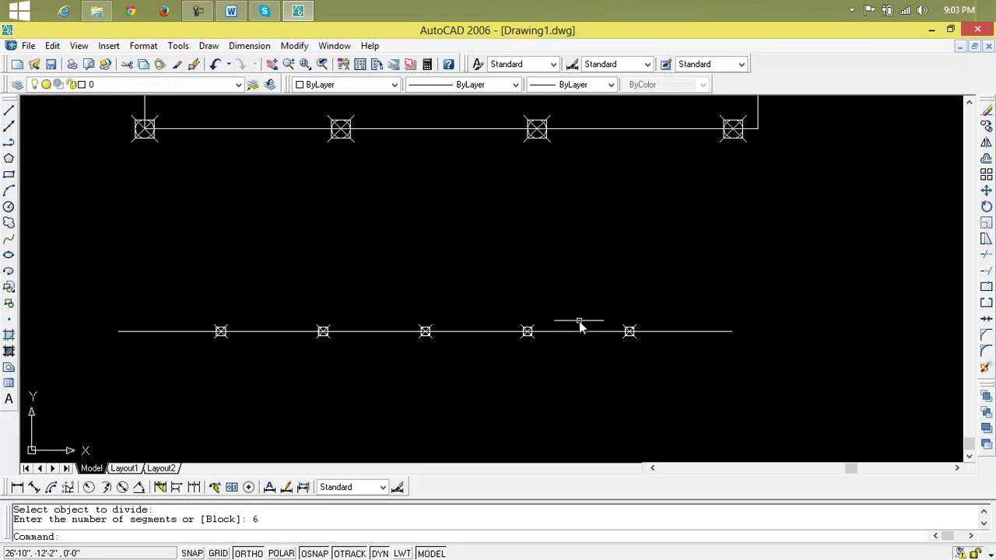
pyautogui.click(583, 402)
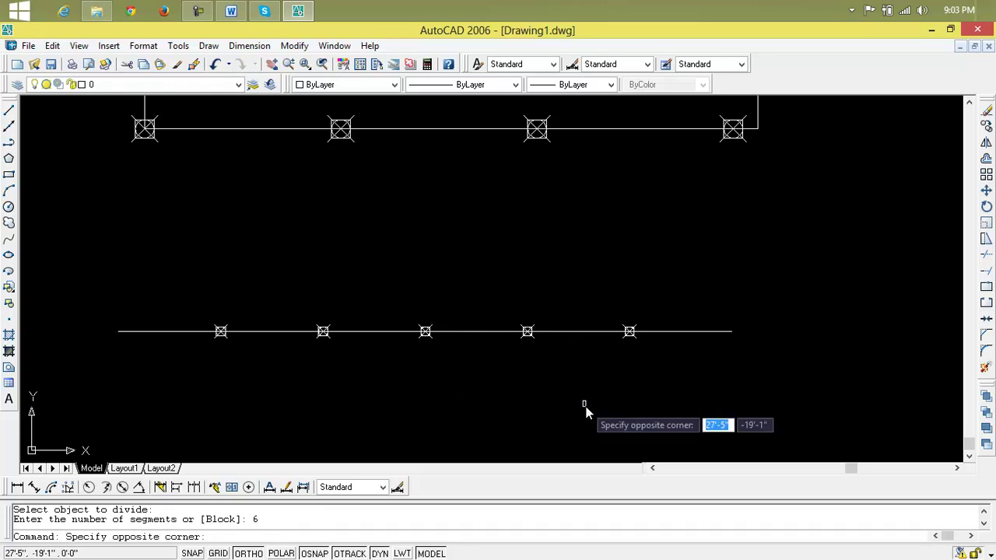
pyautogui.click(671, 313)
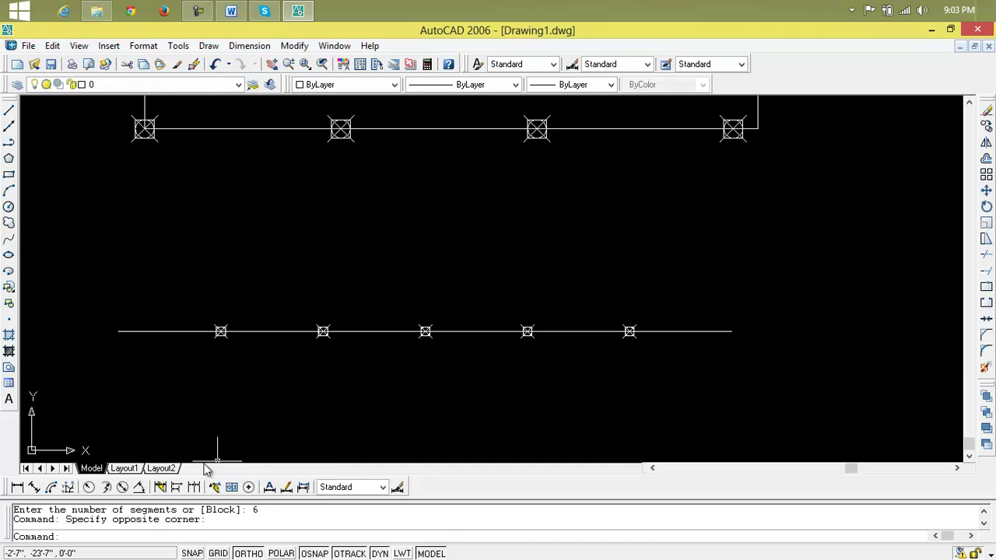
# Add a linear dimension from the line's left end to its first division point, placed above the line.
pyautogui.click(18, 488)
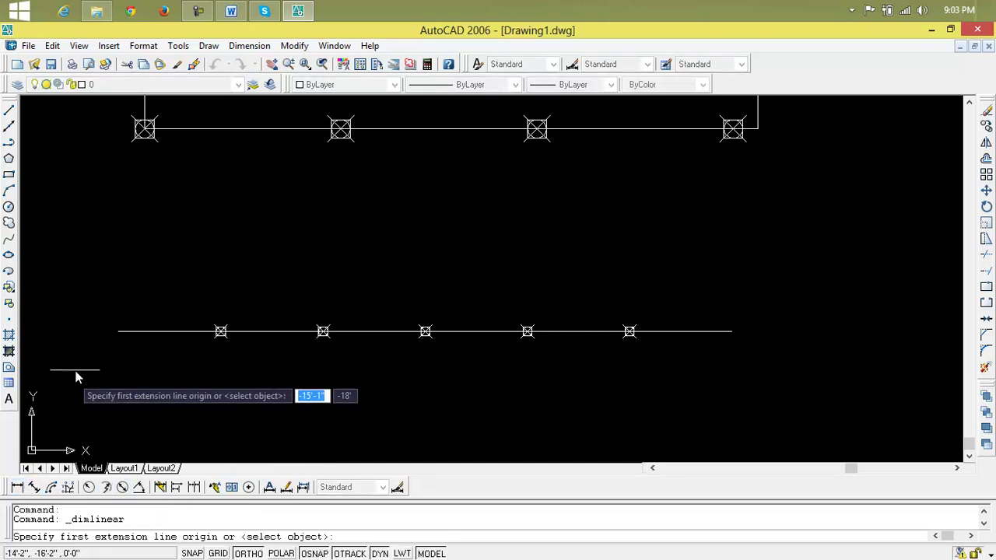
pyautogui.click(118, 331)
pyautogui.click(221, 331)
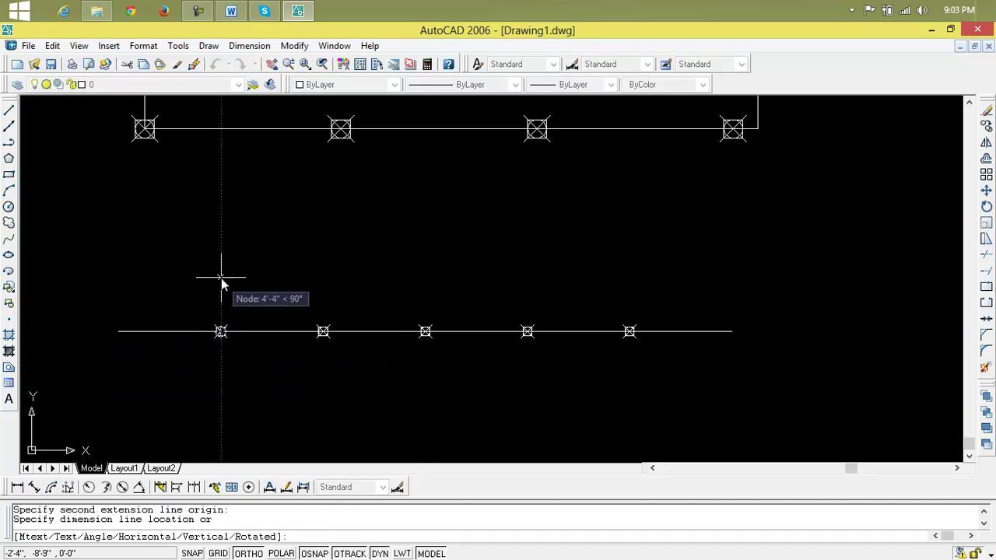
pyautogui.click(220, 269)
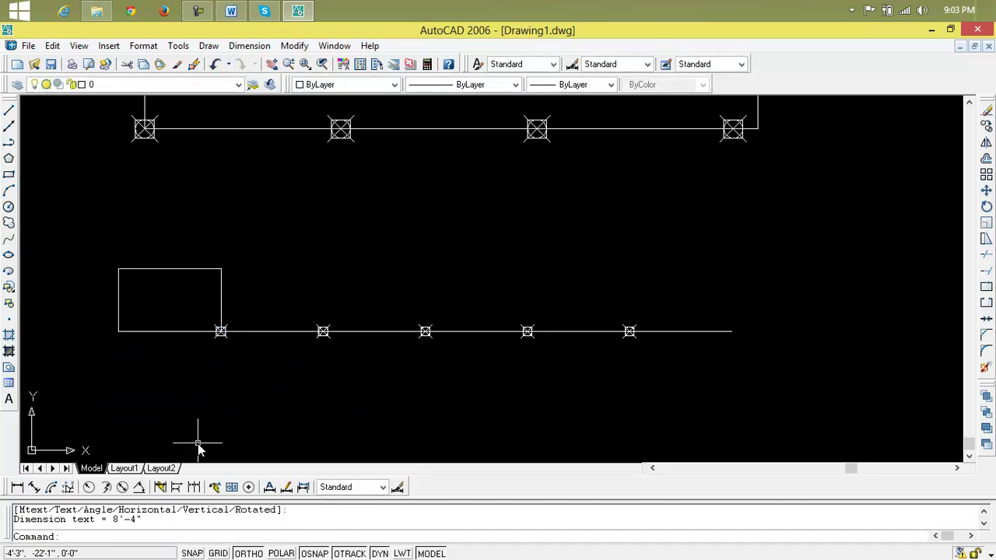
# Set DIMSCALE to 5' and apply the updated dimension style to the dimension above the line's first segment.
pyautogui.write('dim')
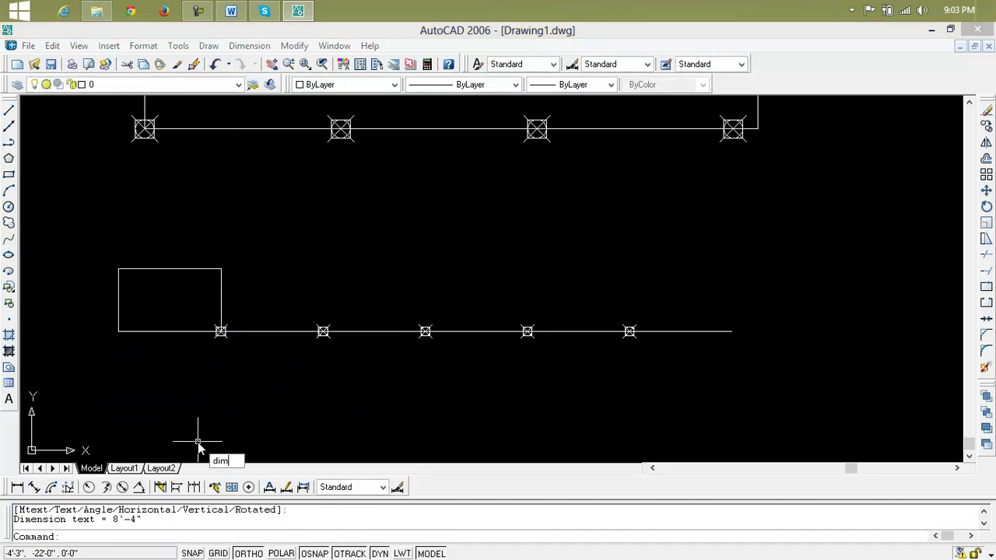
pyautogui.write('scale')
pyautogui.press('Return')
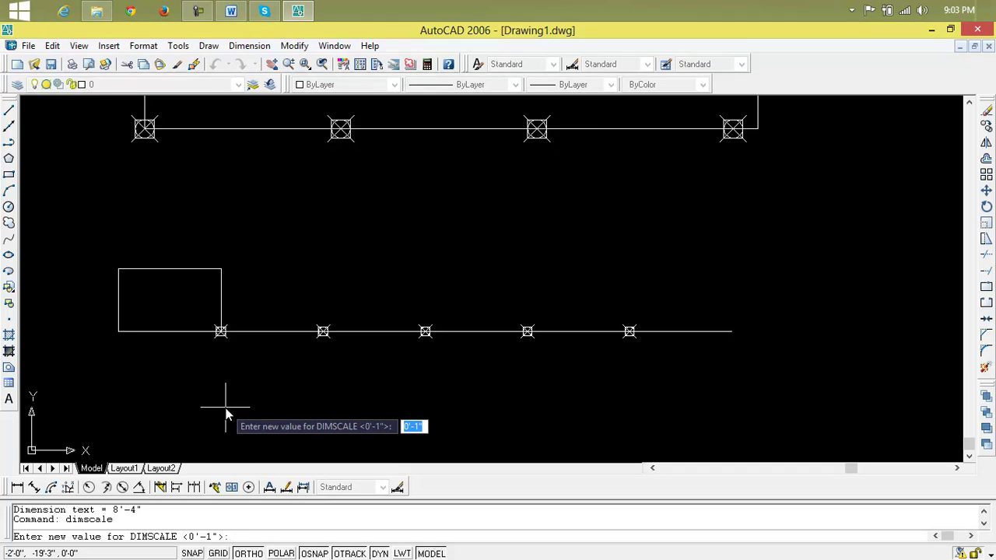
pyautogui.write('5')
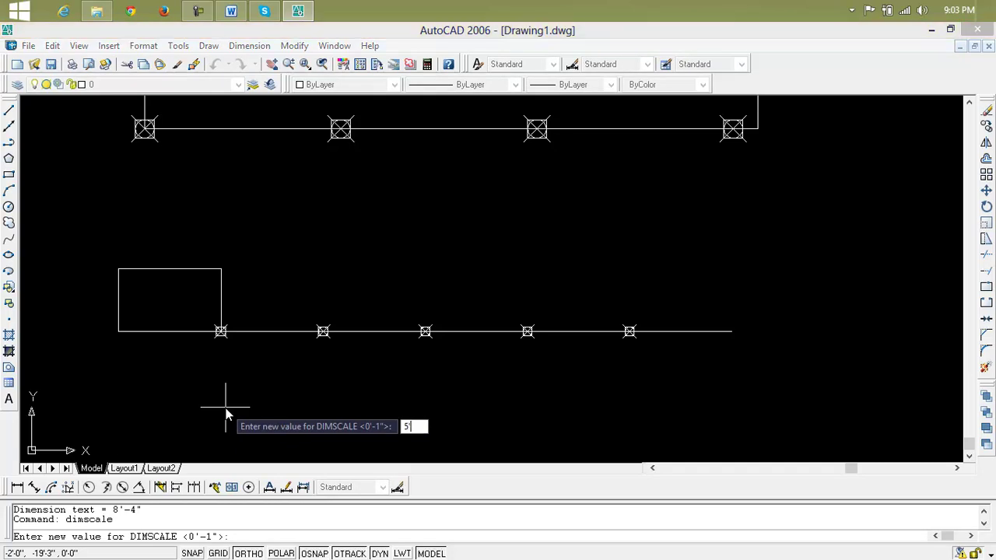
pyautogui.press('Return')
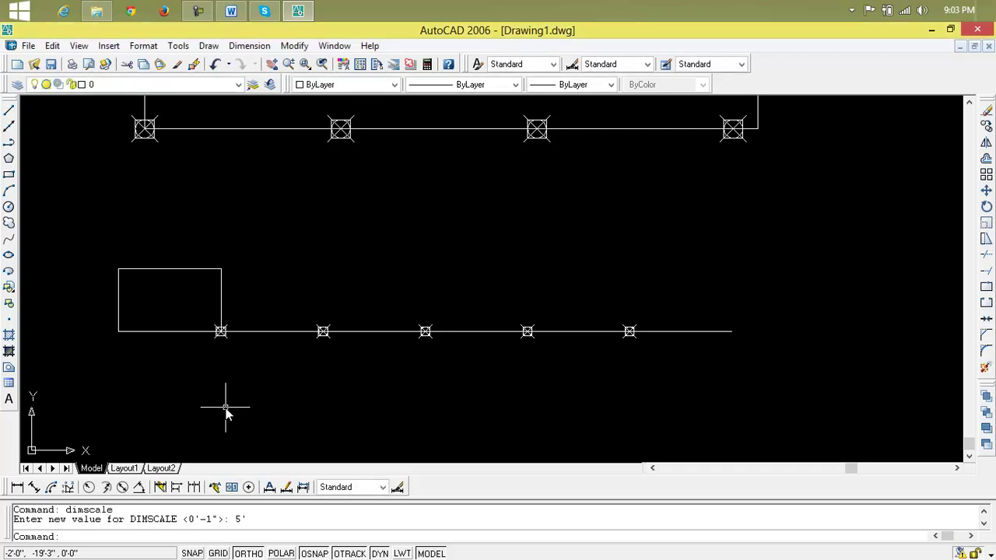
pyautogui.click(302, 486)
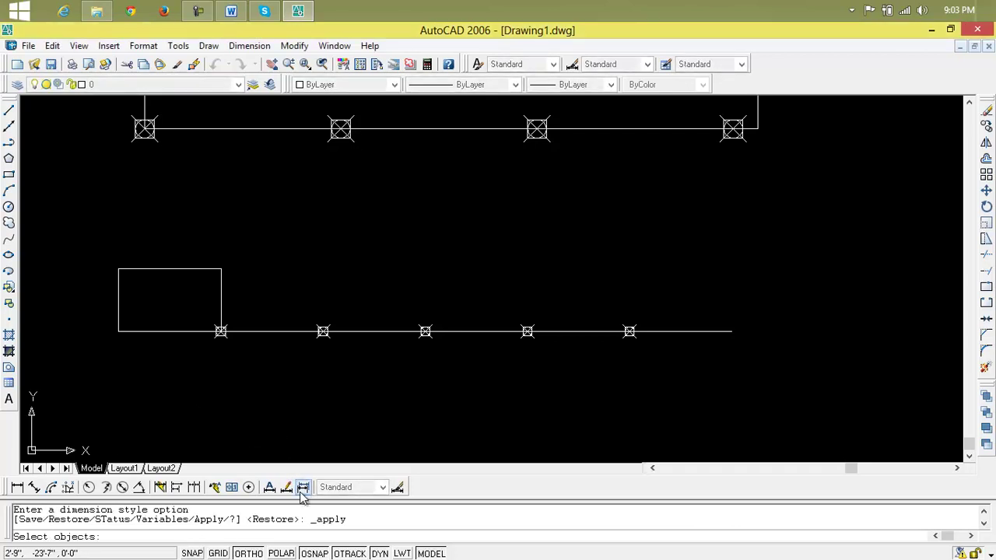
pyautogui.click(148, 269)
pyautogui.press('Return')
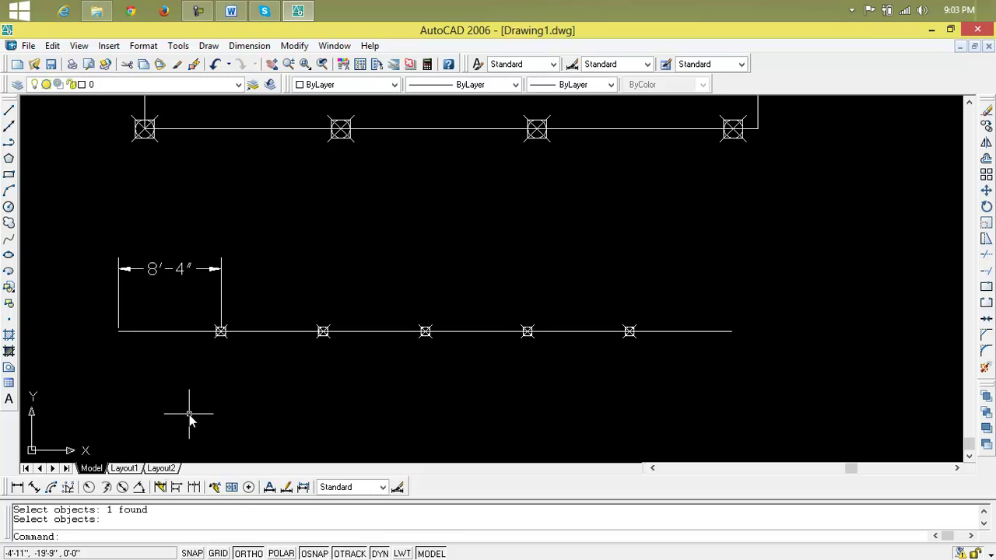
# Add aligned dimensions above the third and last segments of the divided 50' line.
pyautogui.click(35, 487)
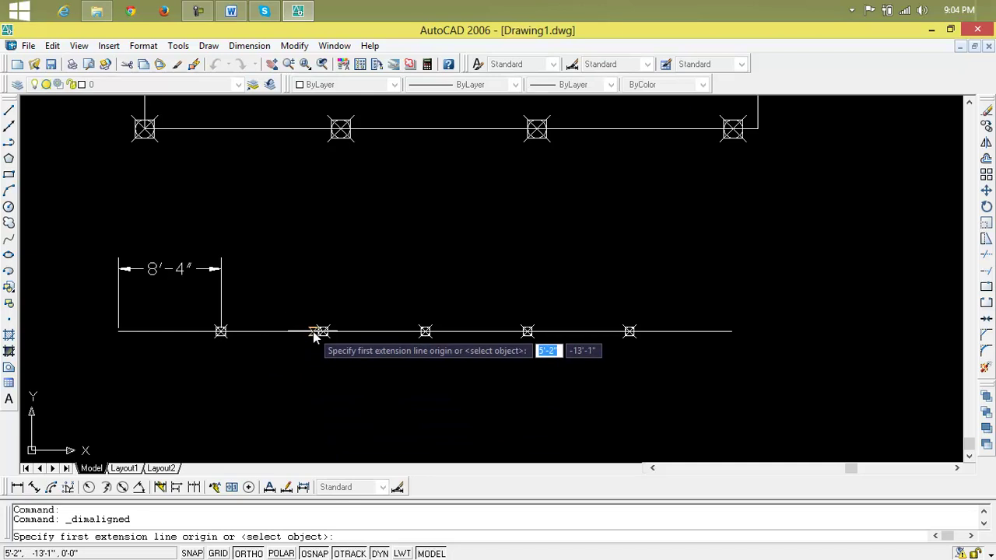
pyautogui.click(323, 332)
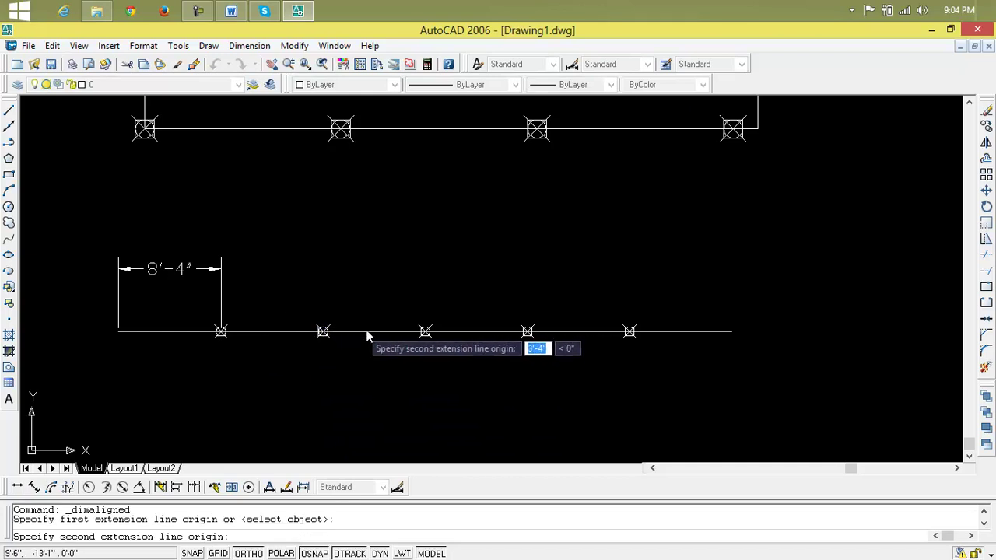
pyautogui.click(425, 332)
pyautogui.click(424, 257)
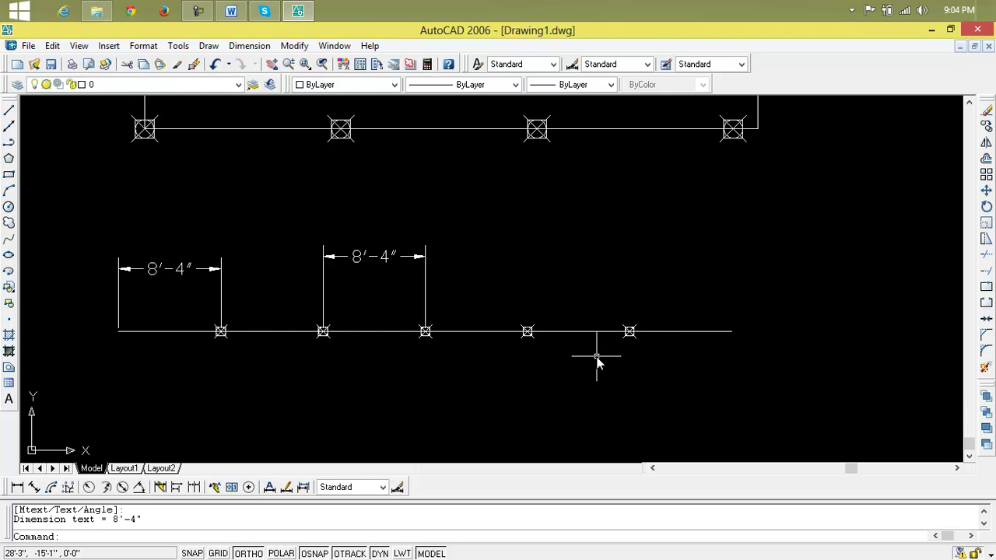
pyautogui.press('Return')
pyautogui.click(630, 332)
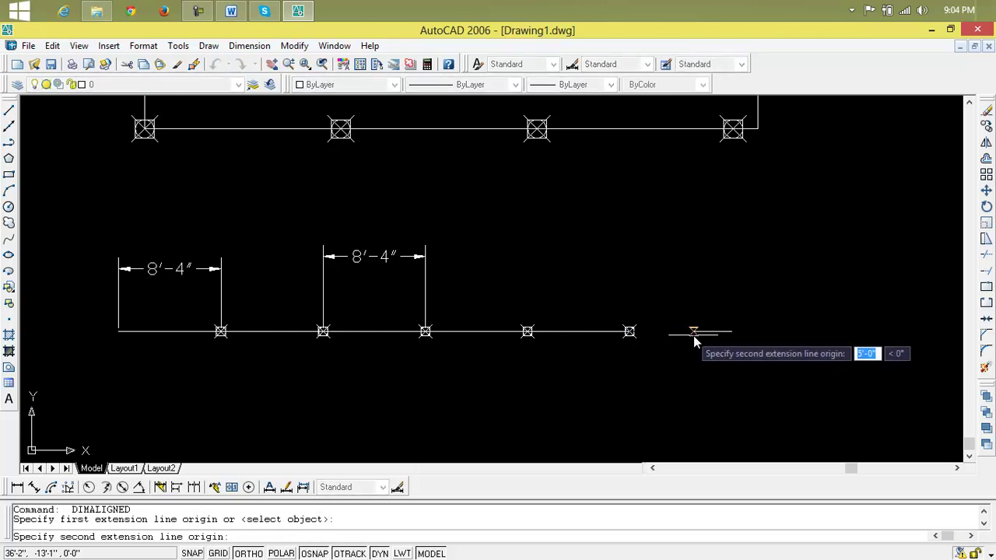
pyautogui.click(731, 332)
pyautogui.click(731, 260)
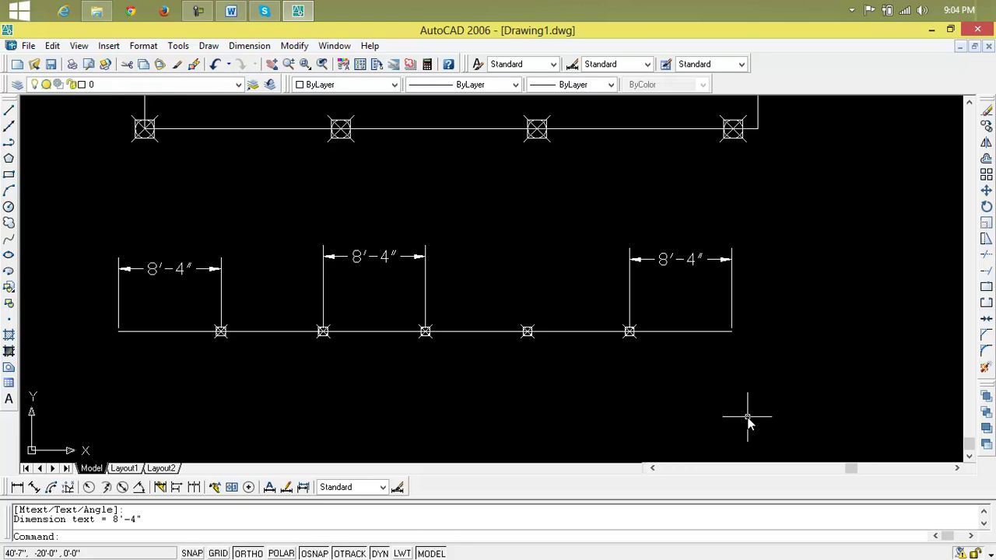
pyautogui.click(836, 271)
pyautogui.click(175, 291)
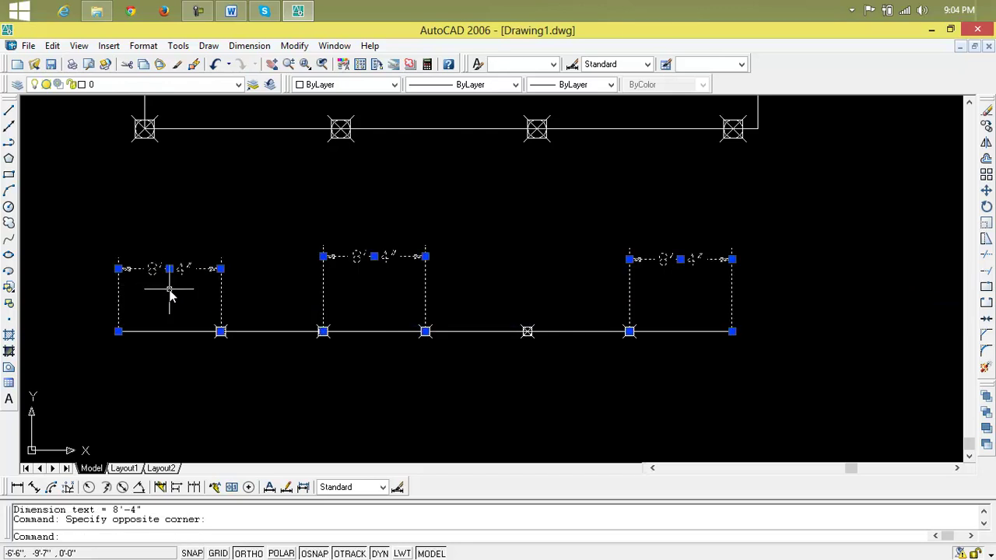
pyautogui.press('Escape')
pyautogui.press('Escape')
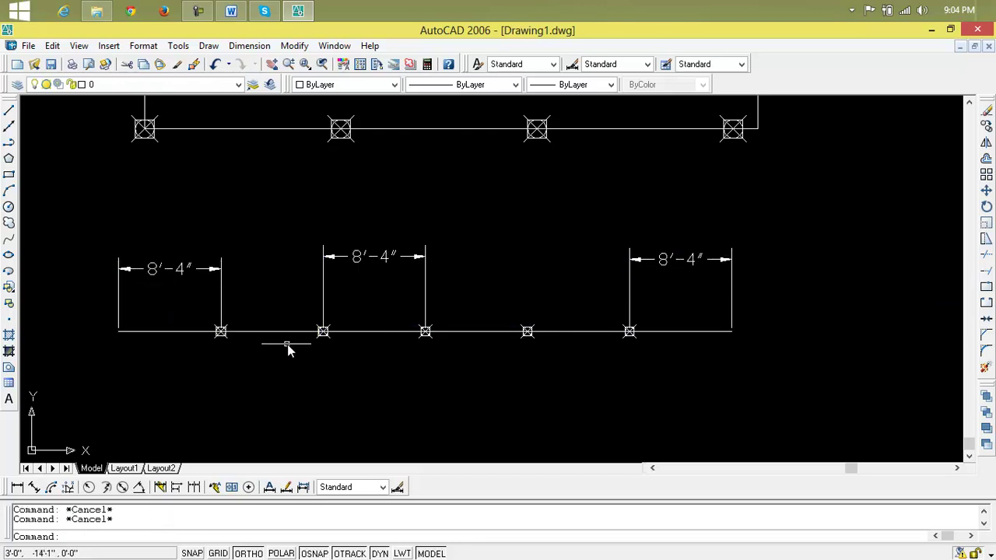
# Delete the three dimensions above the divided 50' line.
pyautogui.click(784, 263)
pyautogui.click(539, 300)
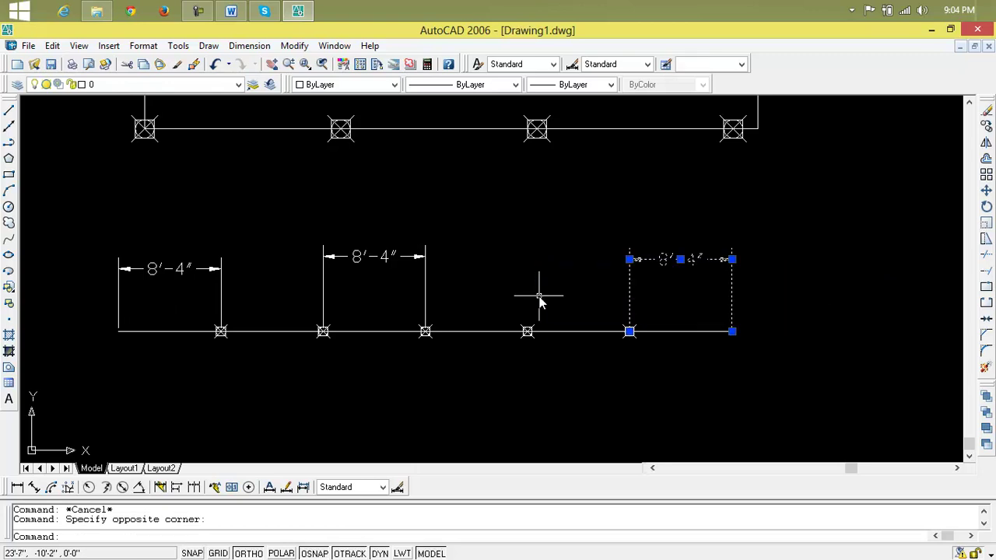
pyautogui.press('Delete')
pyautogui.click(282, 280)
pyautogui.press('Delete')
pyautogui.click(296, 271)
pyautogui.click(81, 288)
pyautogui.press('Delete')
# Draw a small rectangle in the empty area to the right of the large divided rectangle.
pyautogui.scroll(-2, 231, 373)
pyautogui.moveTo(231, 373); pyautogui.dragTo(257, 409, button='middle')
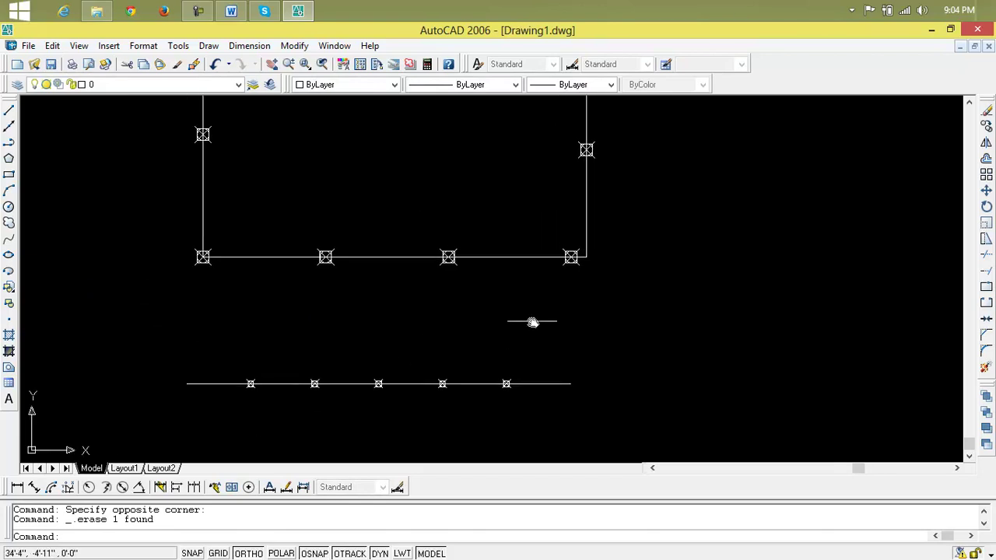
pyautogui.moveTo(606, 317); pyautogui.dragTo(567, 329, button='middle')
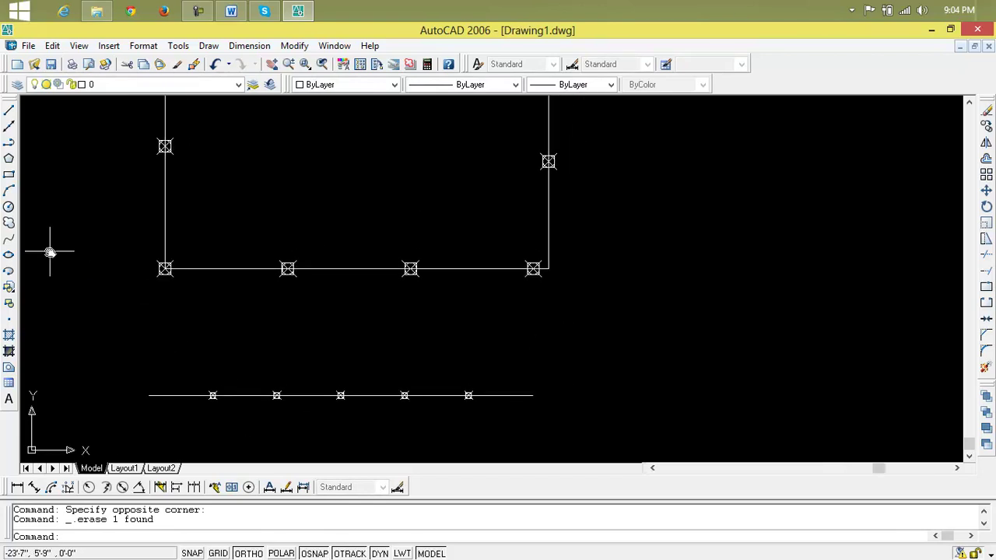
pyautogui.click(8, 174)
pyautogui.click(645, 169)
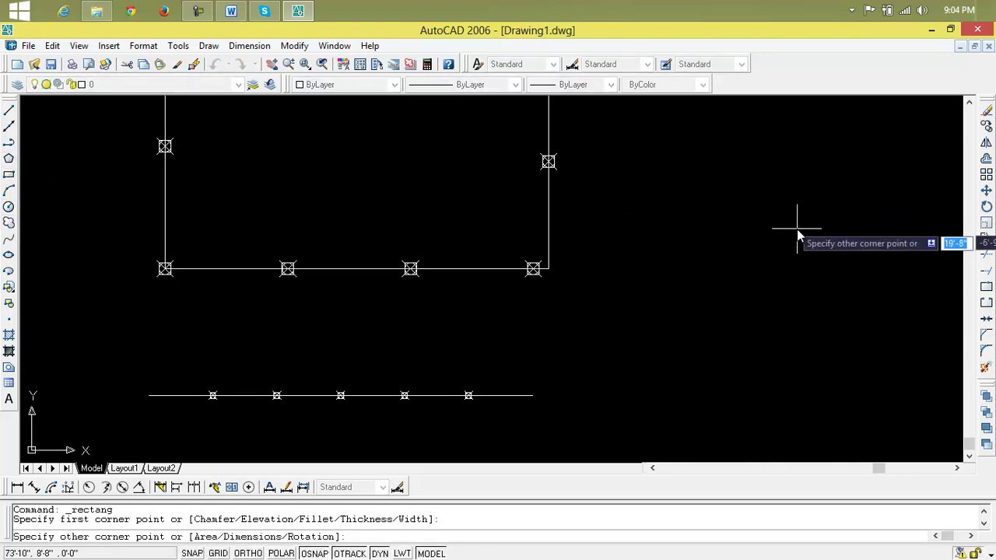
pyautogui.click(678, 198)
pyautogui.scroll(5, 692, 249)
pyautogui.moveTo(690, 229); pyautogui.dragTo(678, 381, button='middle')
pyautogui.scroll(5, 634, 360)
pyautogui.moveTo(633, 356); pyautogui.dragTo(690, 490, button='middle')
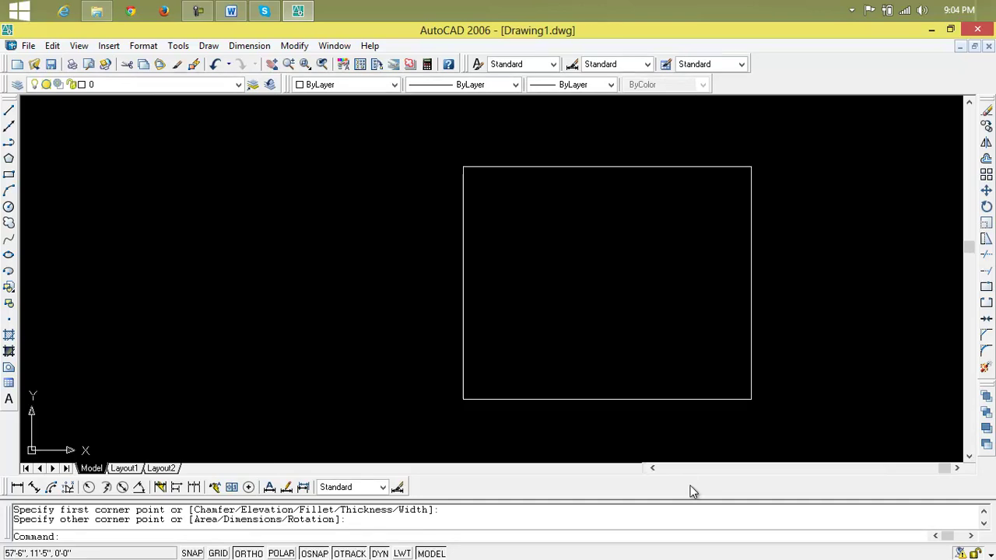
# Draw a vertical and a horizontal line through the small rectangle, joining the midpoints of its opposite sides.
pyautogui.click(9, 128)
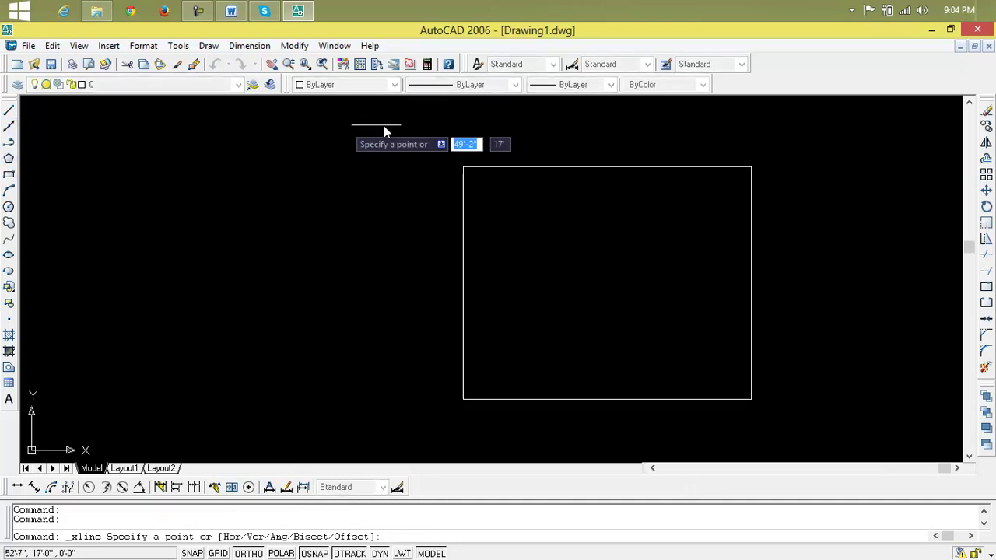
pyautogui.click(9, 112)
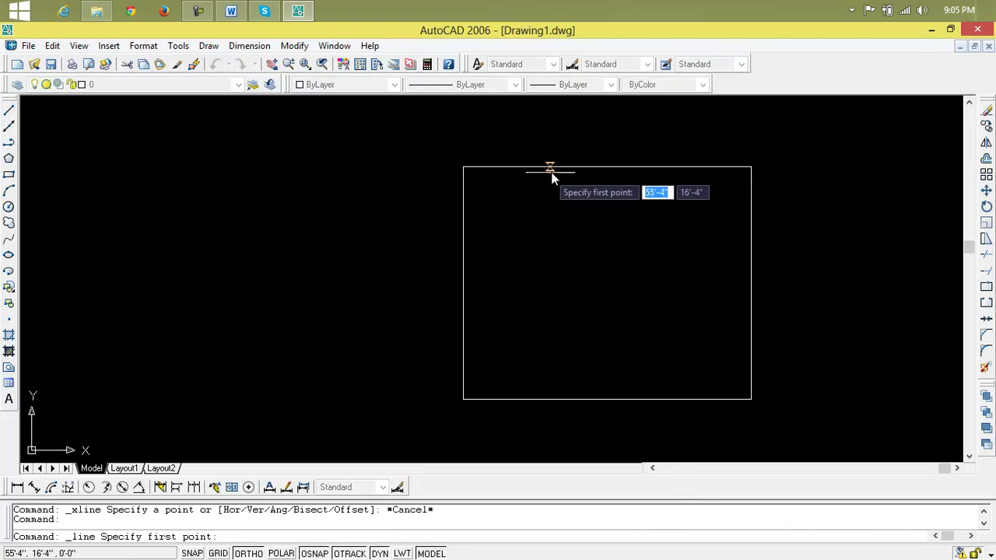
pyautogui.click(608, 168)
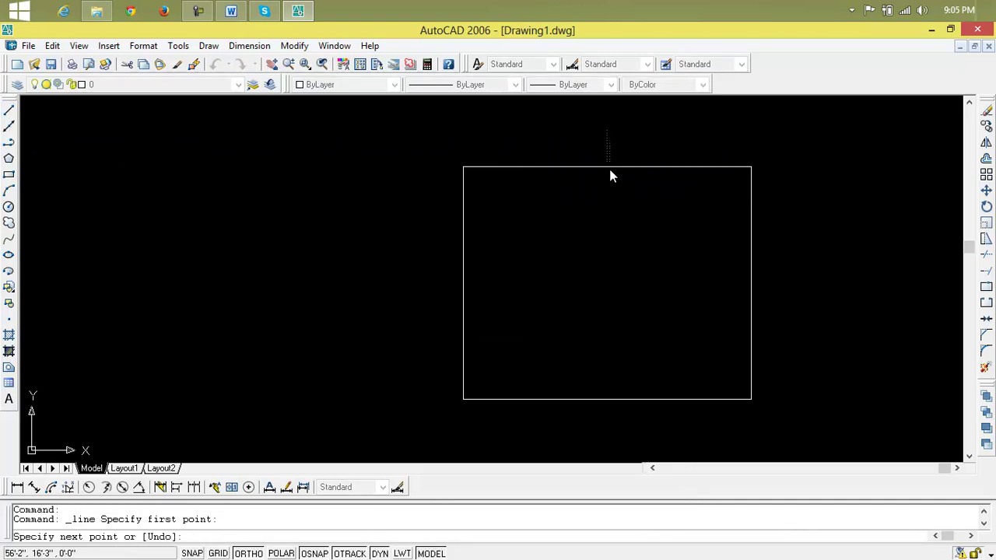
pyautogui.click(607, 400)
pyautogui.press('Return')
pyautogui.press('Return')
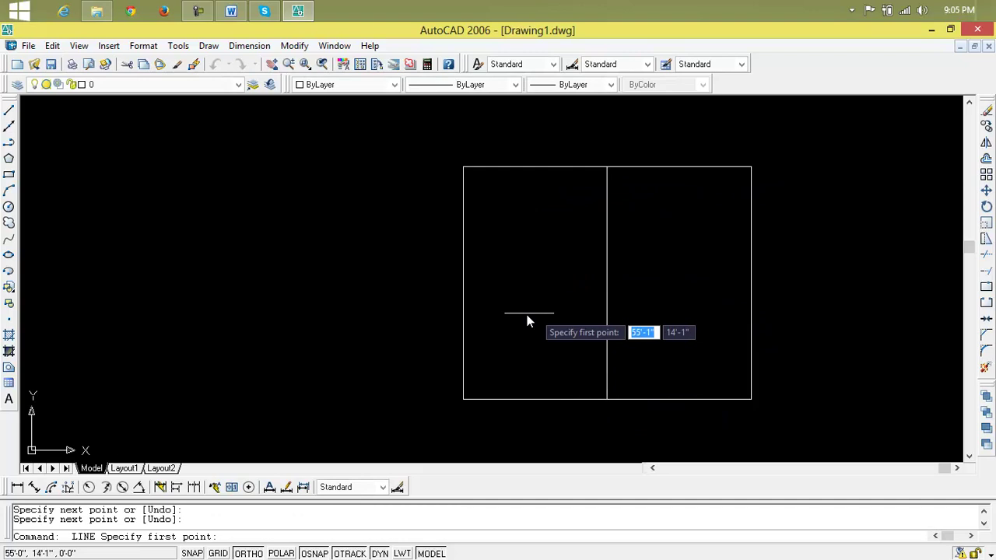
pyautogui.click(462, 286)
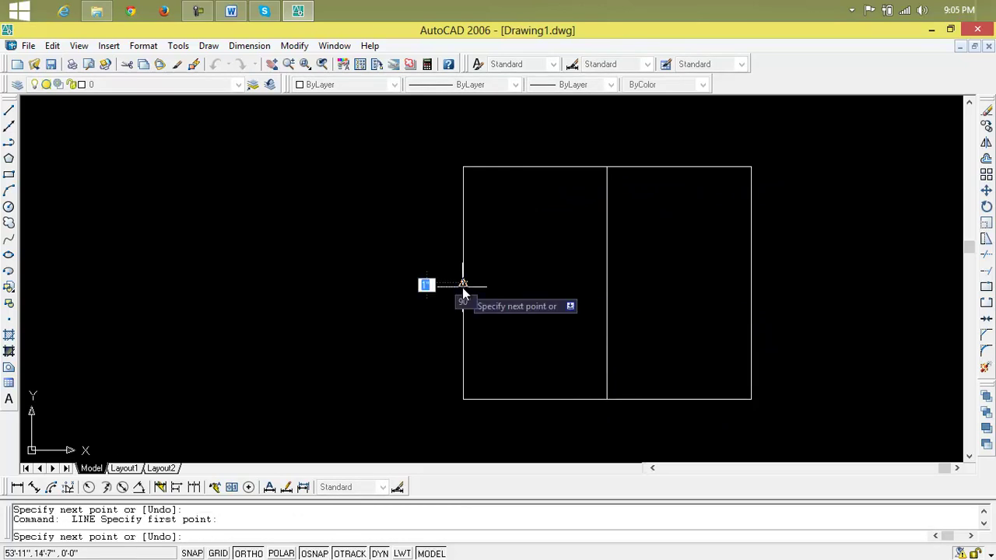
pyautogui.click(752, 283)
pyautogui.press('Return')
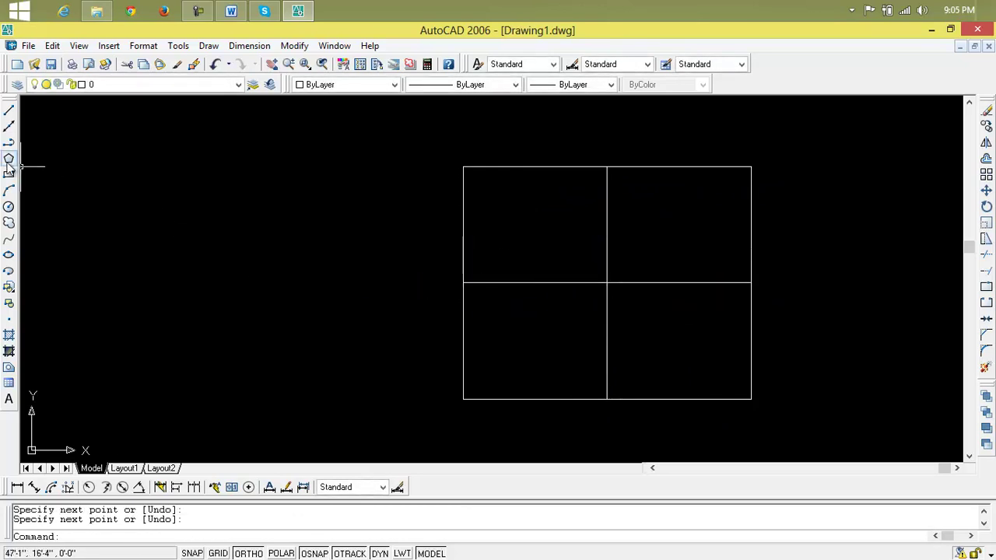
# Draw three concentric circles centred where the small rectangle's centre lines cross, the largest touching its top and bottom edges.
pyautogui.click(8, 208)
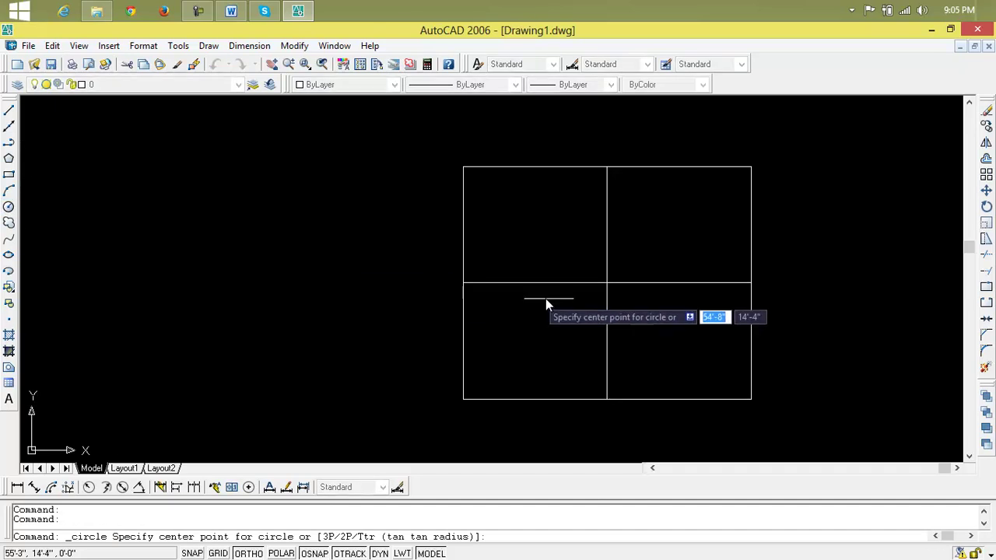
pyautogui.click(607, 283)
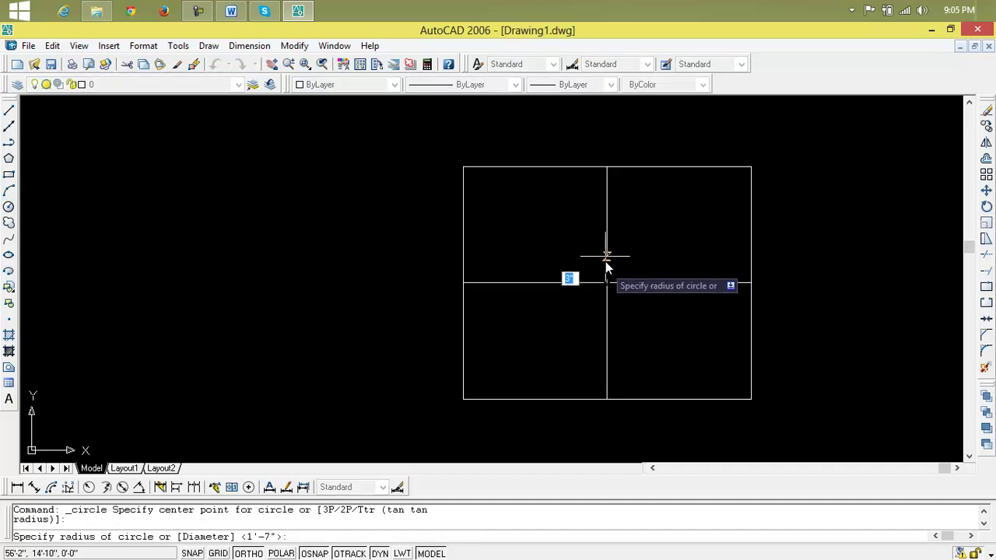
pyautogui.click(605, 166)
pyautogui.press('Return')
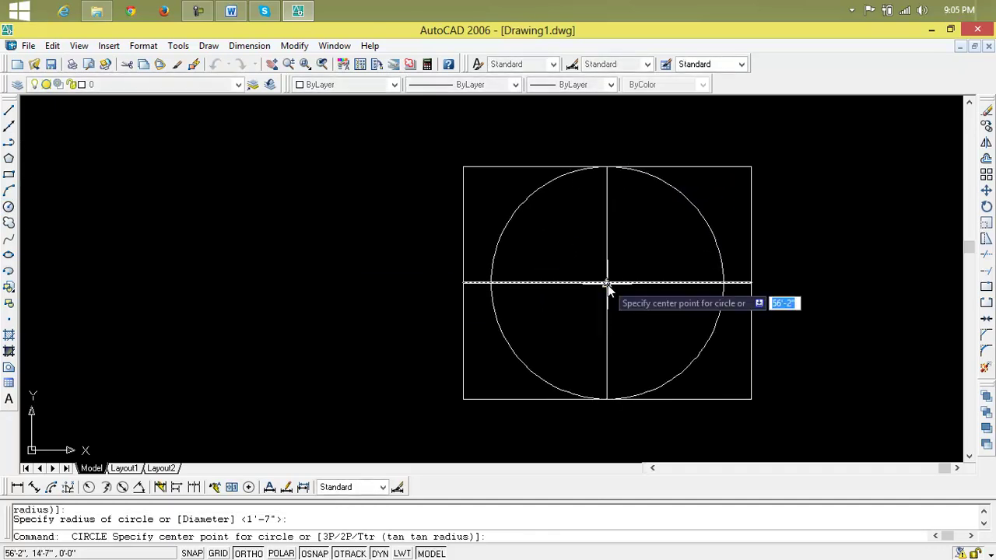
pyautogui.click(608, 283)
pyautogui.click(607, 204)
pyautogui.press('Return')
pyautogui.click(607, 283)
pyautogui.click(608, 237)
# Copy the small rectangle with its lines and circles by its centre onto the point on the large rectangle's right side.
pyautogui.scroll(-5, 623, 278)
pyautogui.moveTo(635, 287); pyautogui.dragTo(646, 305, button='middle')
pyautogui.click(708, 245)
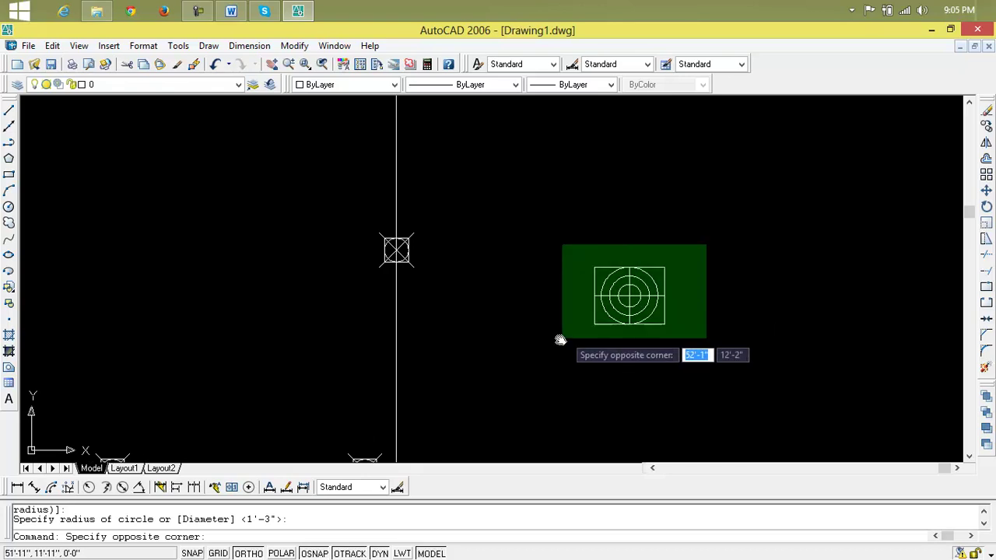
pyautogui.click(581, 329)
pyautogui.write('cp')
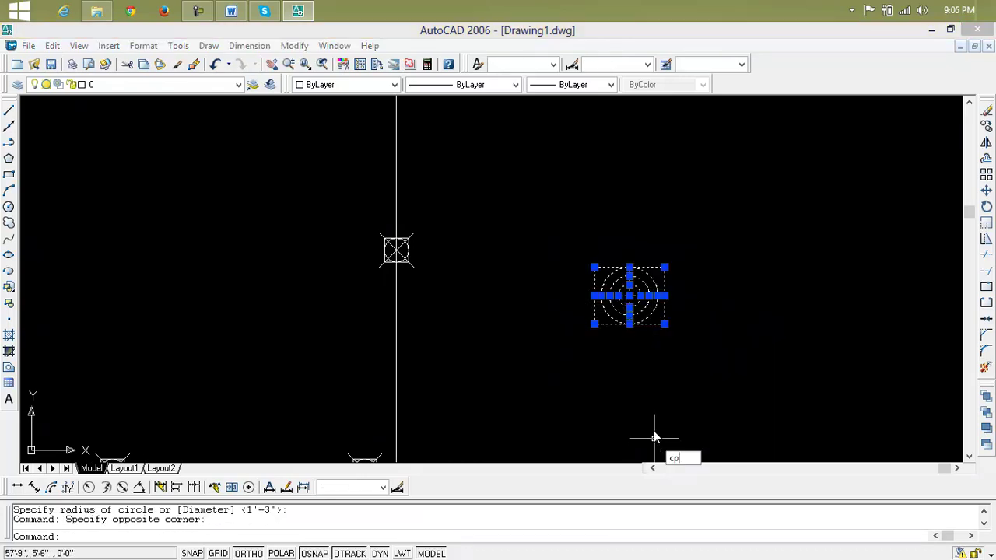
pyautogui.press('Return')
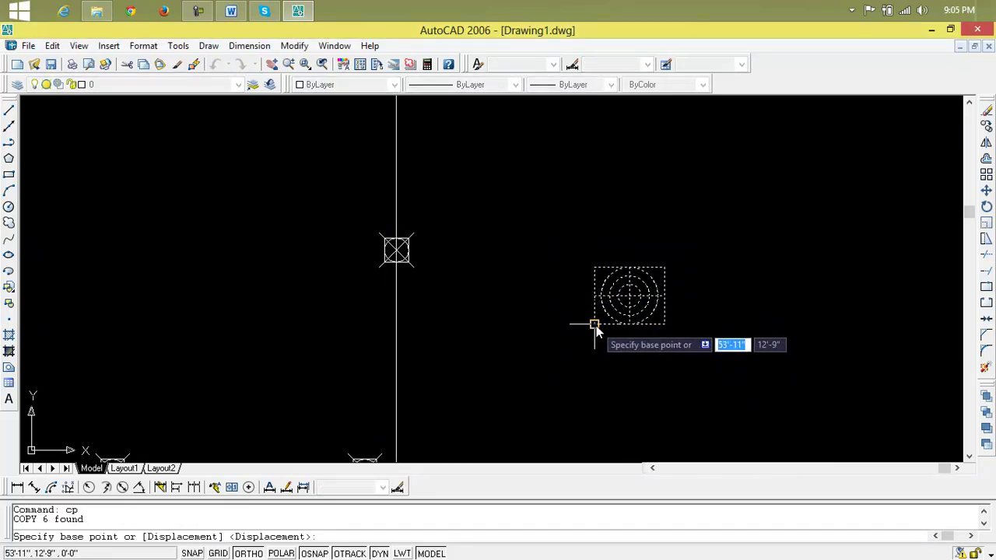
pyautogui.click(630, 295)
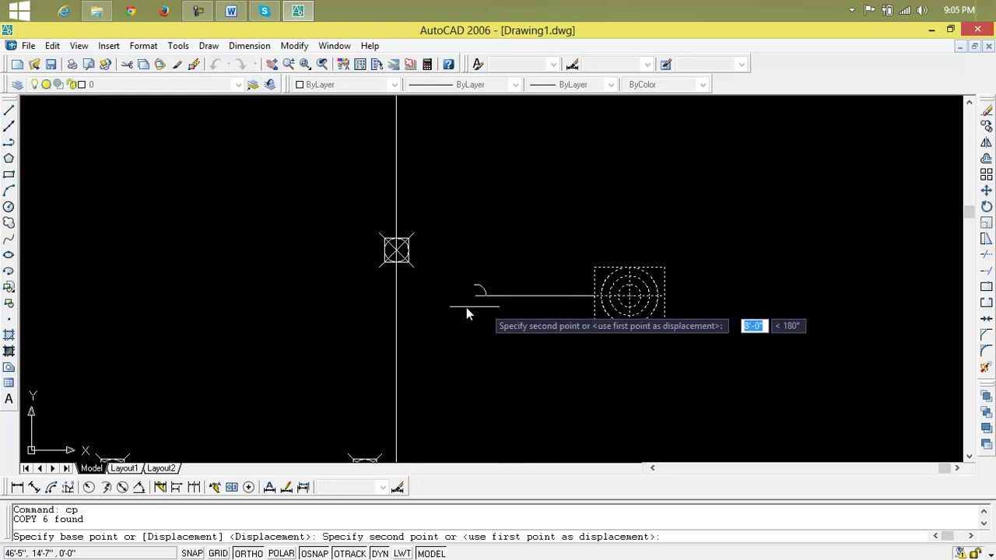
pyautogui.click(395, 241)
# Place copies of the circle symbol on the four points along the large rectangle's top edge.
pyautogui.scroll(-3, 395, 247)
pyautogui.scroll(5, 403, 242)
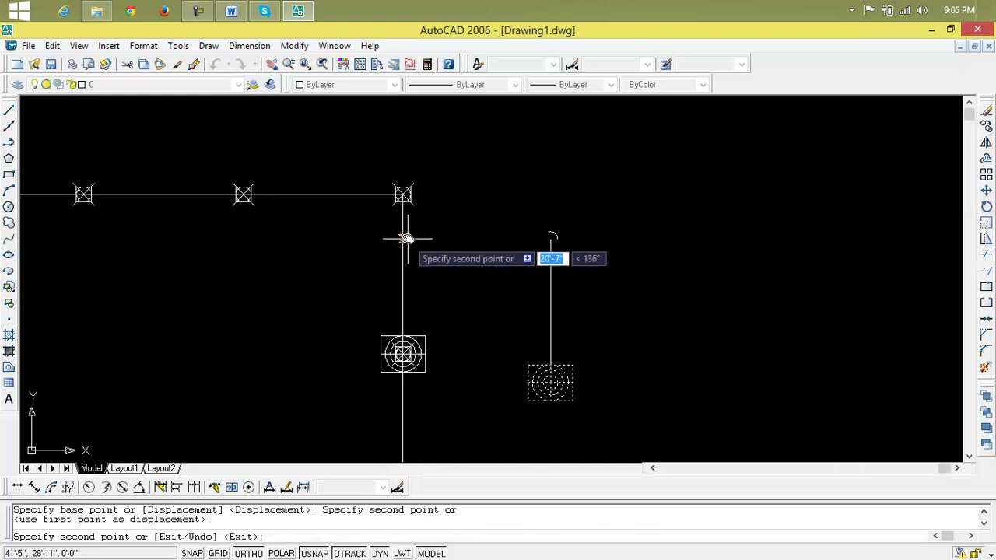
pyautogui.click(404, 194)
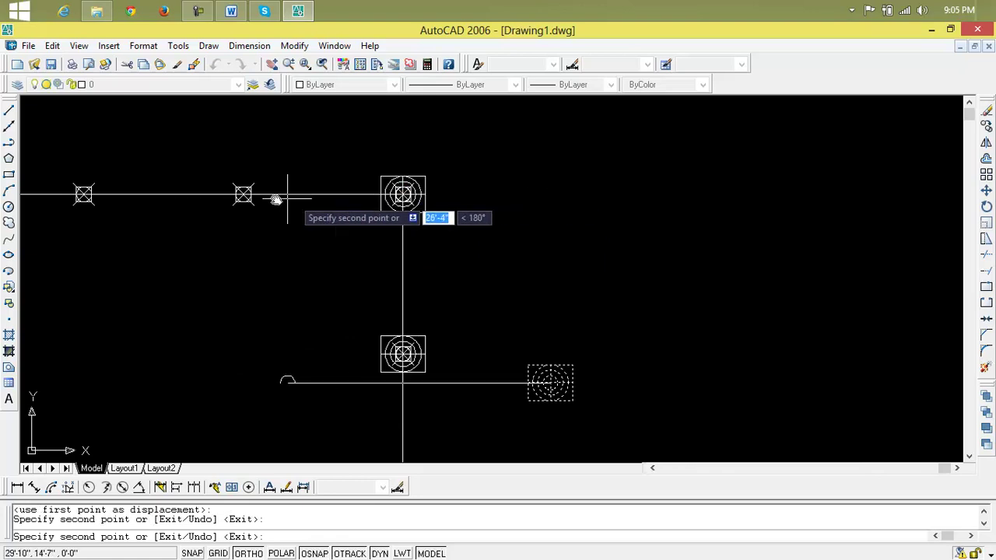
pyautogui.click(242, 194)
pyautogui.click(83, 194)
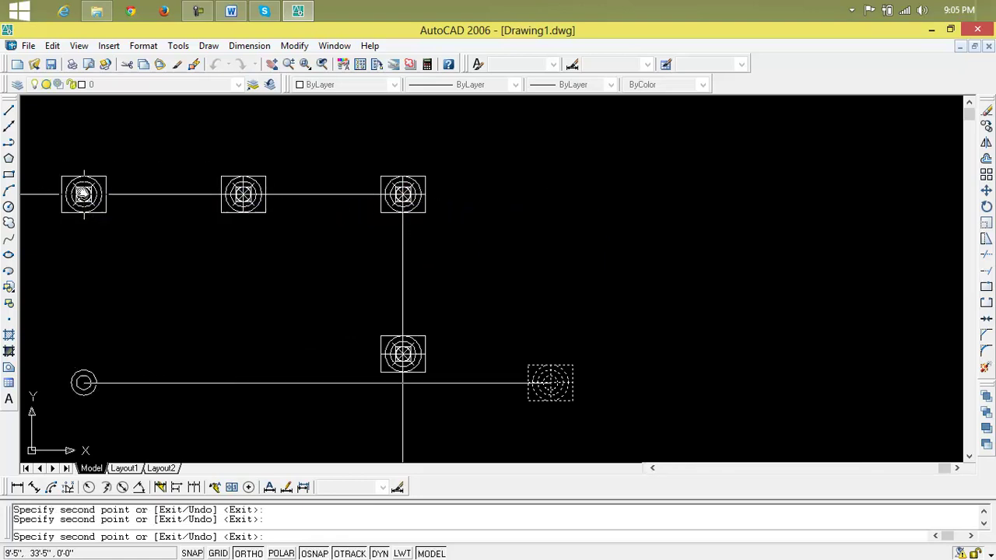
pyautogui.scroll(-2, 114, 245)
pyautogui.scroll(-2, 117, 245)
pyautogui.moveTo(133, 249); pyautogui.dragTo(251, 239, button='middle')
pyautogui.scroll(3, 210, 228)
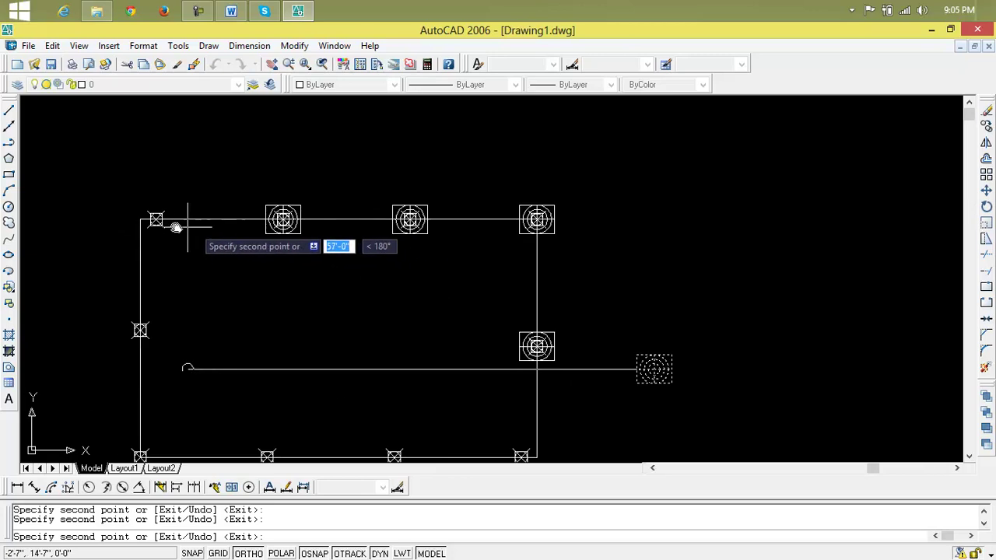
pyautogui.click(153, 217)
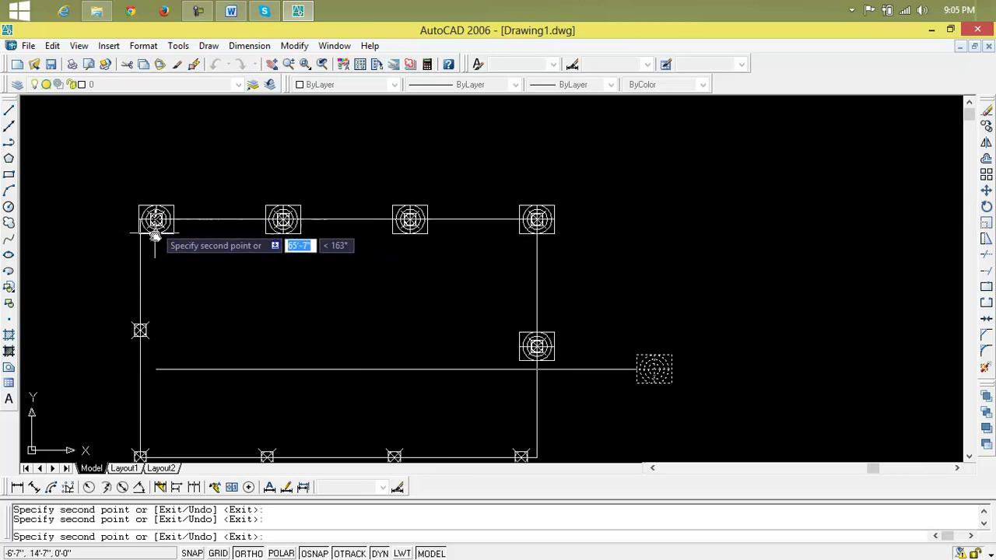
# Place copies of the circle symbol on the large rectangle's left-side point and the four points along its bottom edge.
pyautogui.click(140, 331)
pyautogui.scroll(-3, 142, 342)
pyautogui.moveTo(145, 349); pyautogui.dragTo(167, 260, button='middle')
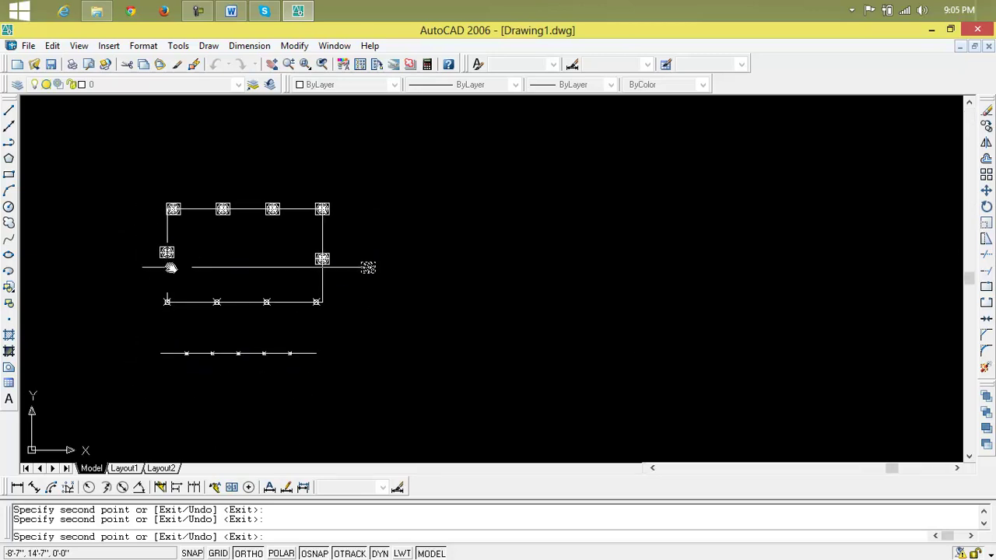
pyautogui.scroll(3, 165, 304)
pyautogui.click(164, 304)
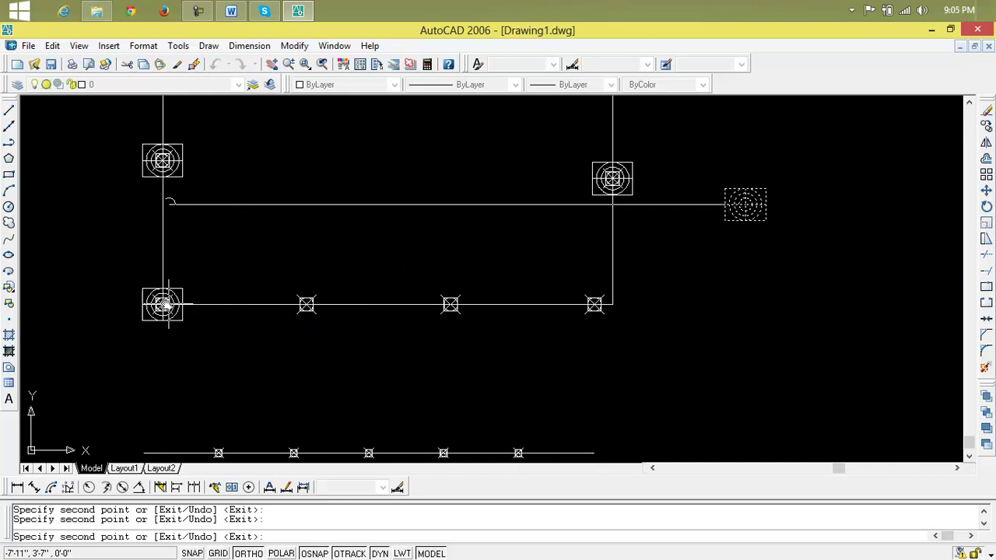
pyautogui.click(309, 304)
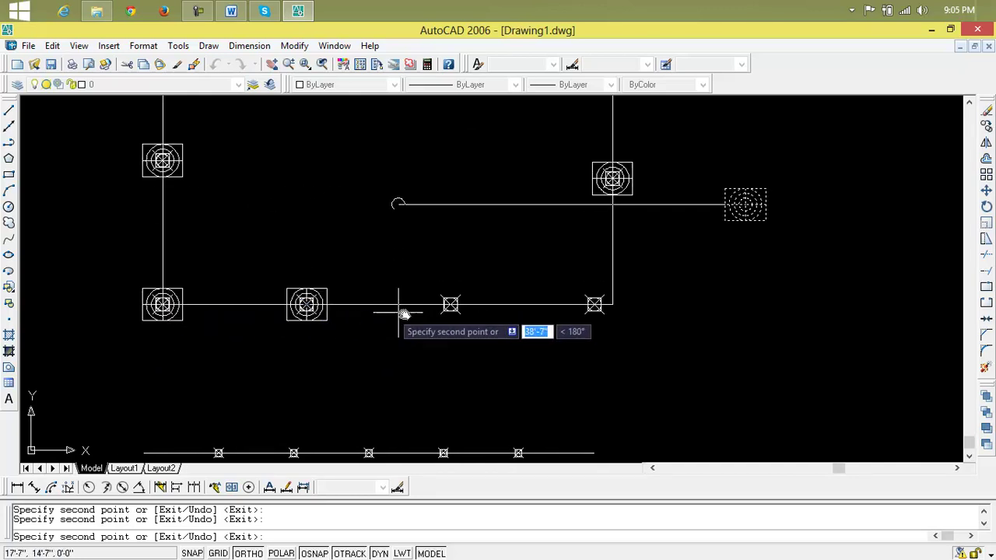
pyautogui.click(449, 305)
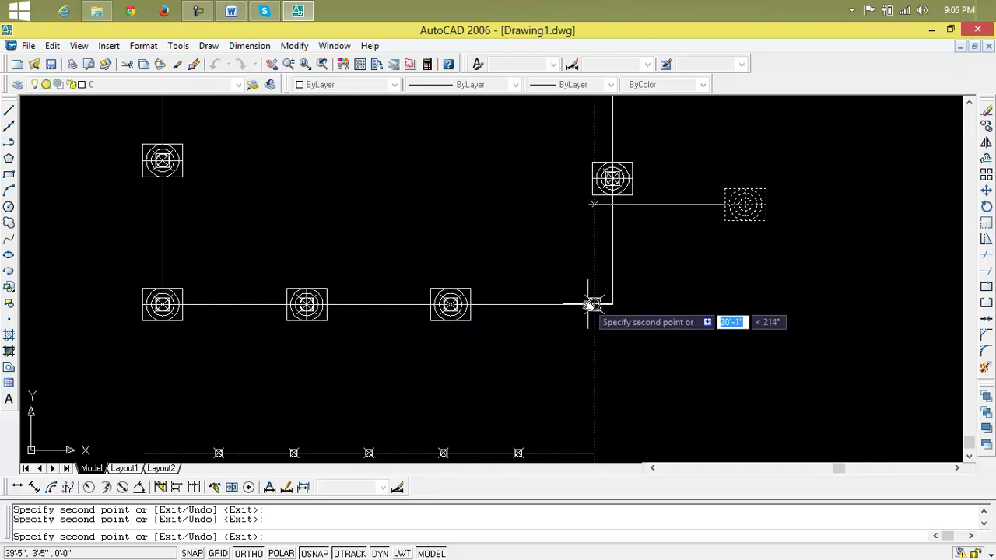
pyautogui.click(594, 305)
# Place copies of the circle symbol on the five division points along the horizontal line below the large rectangle.
pyautogui.scroll(-4, 596, 302)
pyautogui.moveTo(601, 371); pyautogui.dragTo(550, 281, button='middle')
pyautogui.scroll(5, 546, 308)
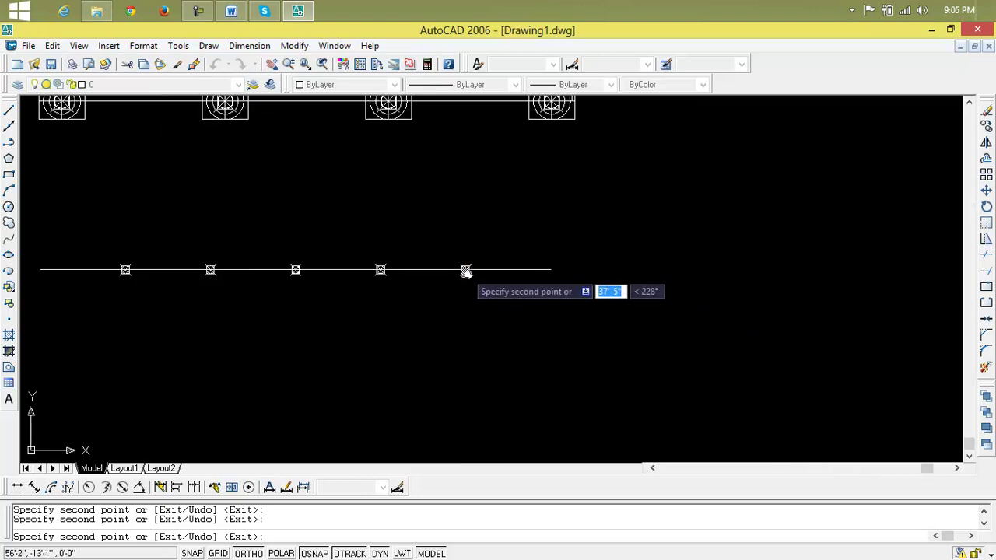
pyautogui.click(380, 270)
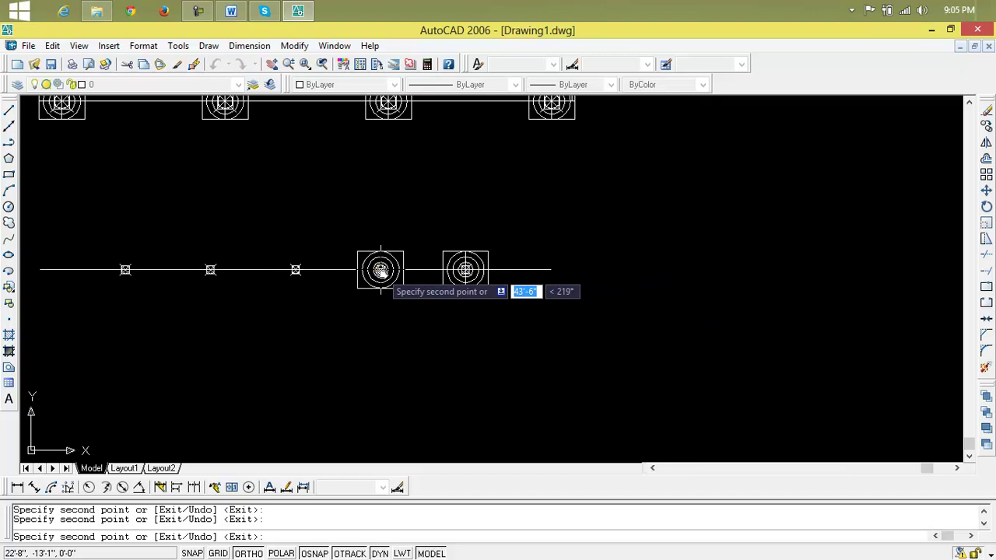
pyautogui.click(298, 270)
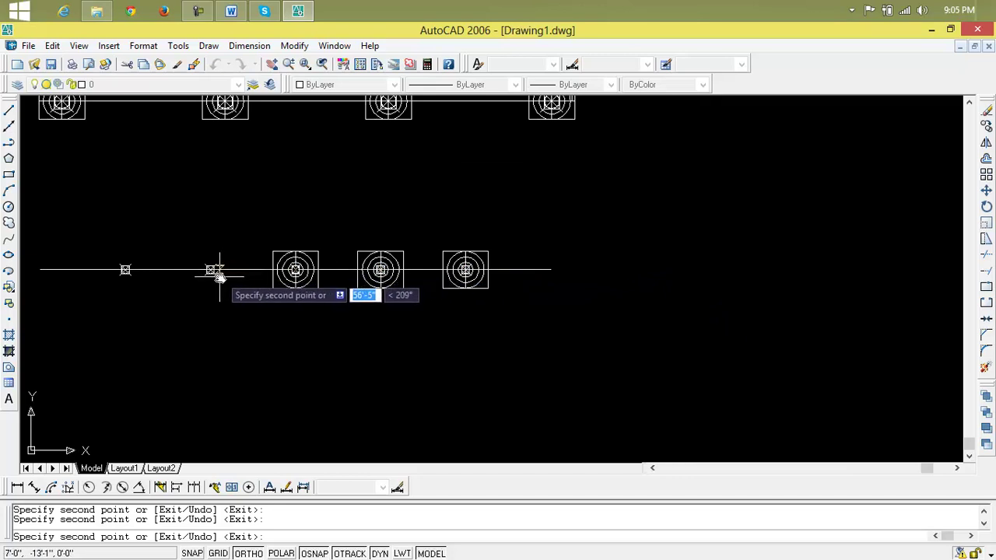
pyautogui.click(210, 270)
pyautogui.click(126, 270)
pyautogui.press('Escape')
pyautogui.scroll(-2, 265, 304)
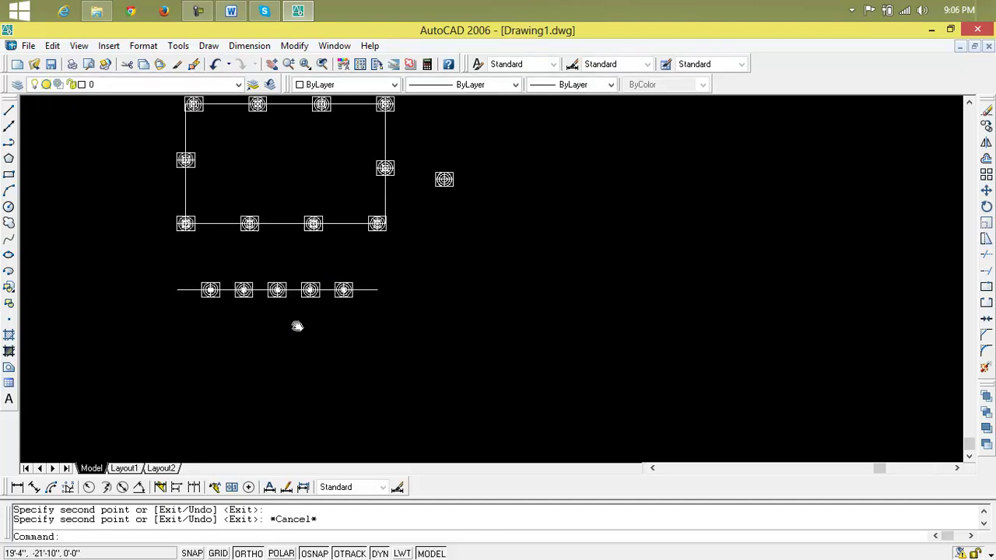
pyautogui.moveTo(296, 327); pyautogui.dragTo(354, 369, button='middle')
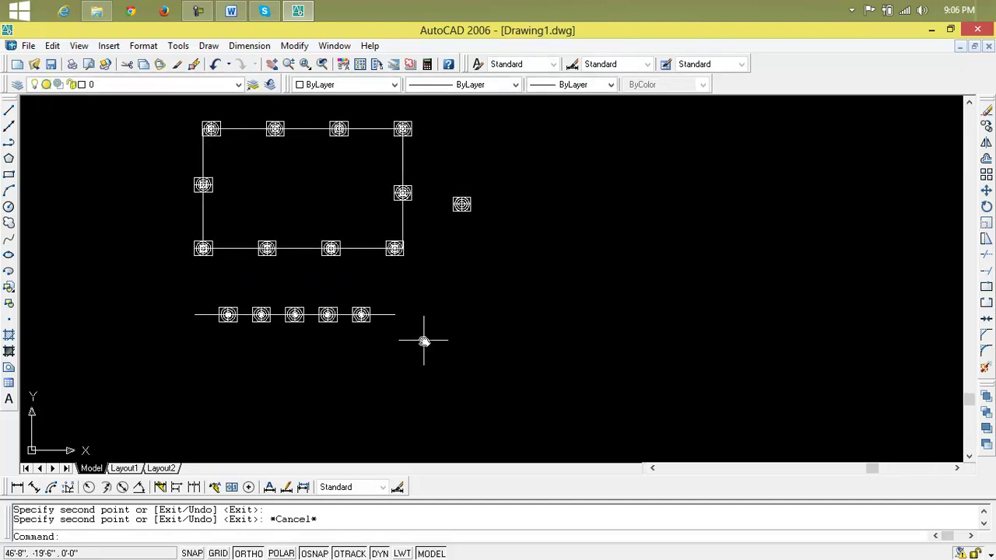
pyautogui.scroll(-2, 424, 341)
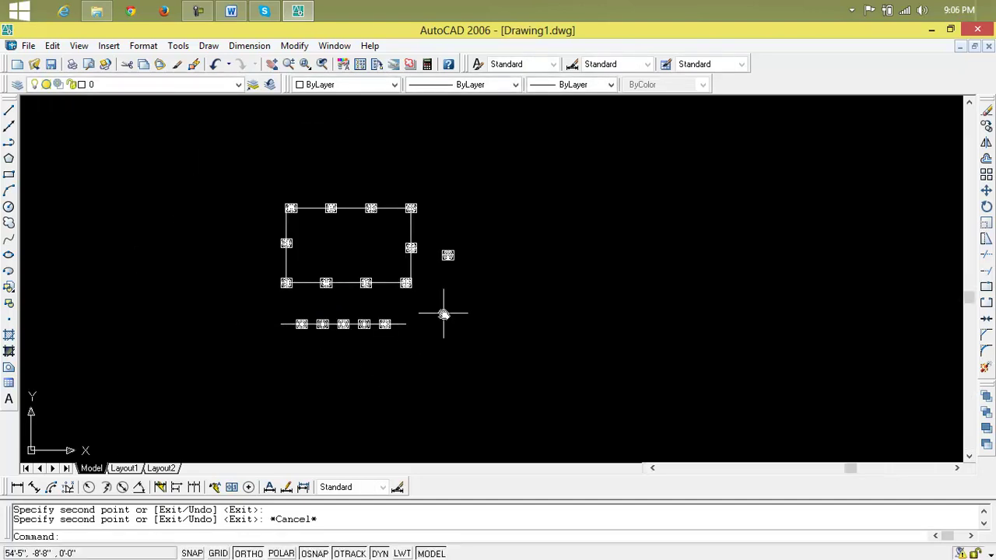
# Undo the copies of the circle symbol on the line and the large rectangle, keeping the original symbol.
pyautogui.hotkey('ctrl', 'z')
pyautogui.hotkey('ctrl', 'z')
pyautogui.hotkey('ctrl', 'z')
pyautogui.hotkey('ctrl', 'z')
pyautogui.hotkey('ctrl', 'z')
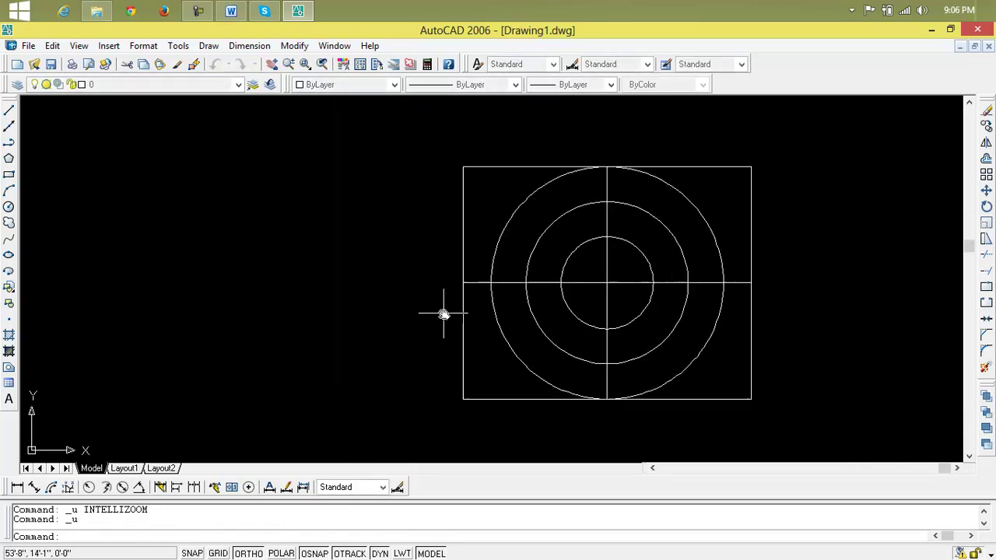
# Erase the original symbol, including its small rectangle, centre lines and three concentric circles.
pyautogui.click(848, 144)
pyautogui.click(422, 406)
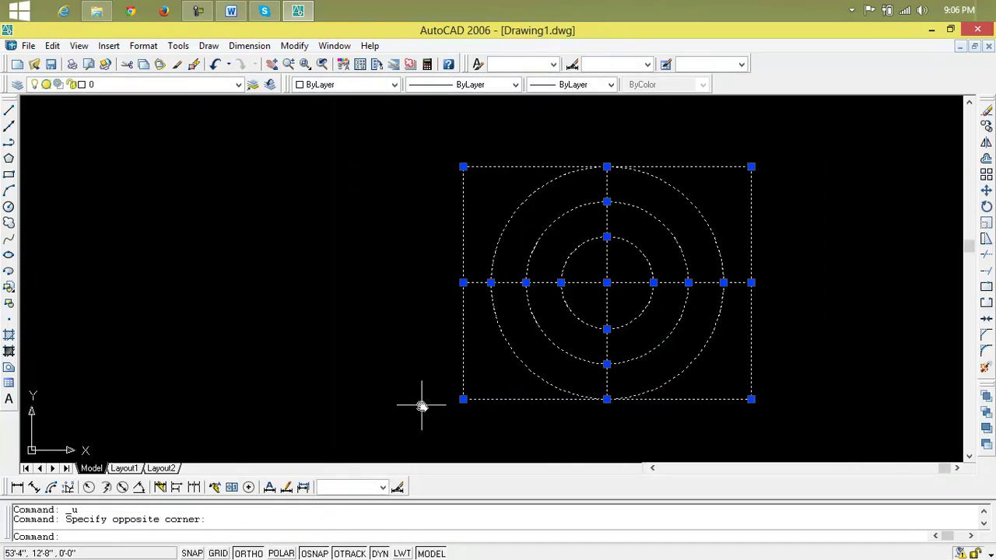
pyautogui.press('Delete')
# Erase the large rectangle and the horizontal line together with all their division points.
pyautogui.moveTo(423, 402)
pyautogui.mouseDown(button='middle')
pyautogui.moveTo(416, 384)
pyautogui.moveTo(501, 338)
pyautogui.mouseUp(button='middle')
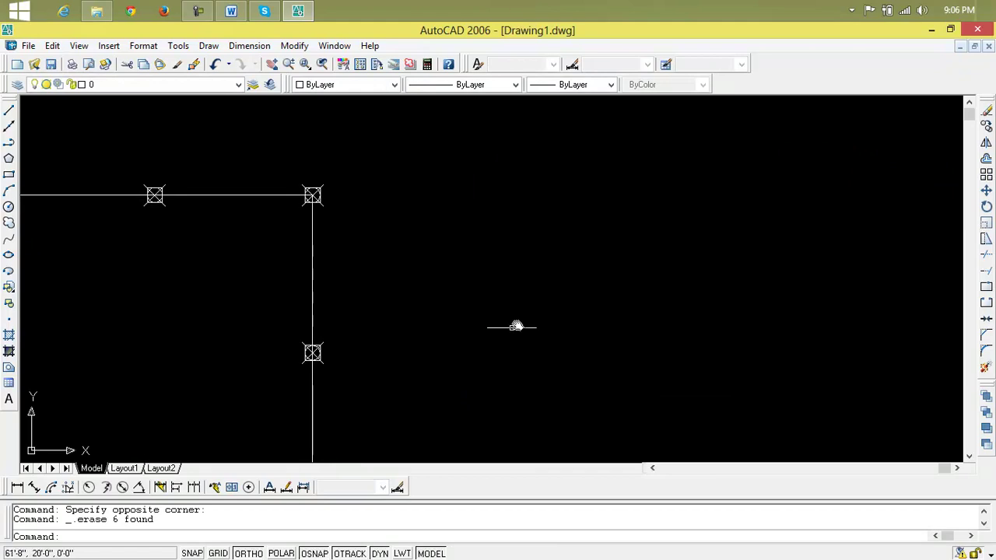
pyautogui.moveTo(576, 275); pyautogui.dragTo(789, 245, button='middle')
pyautogui.scroll(-3, 783, 258)
pyautogui.click(781, 210)
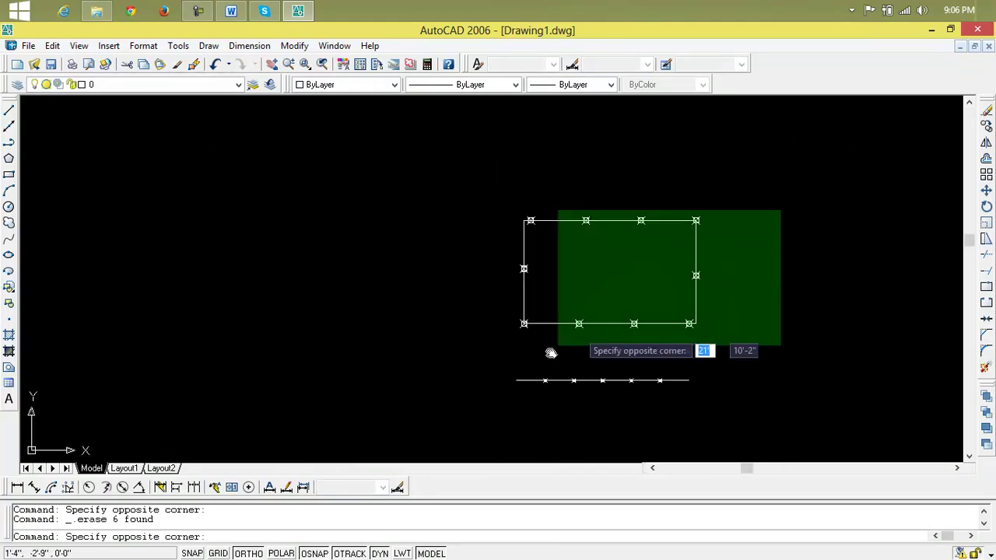
pyautogui.click(467, 420)
pyautogui.press('Delete')
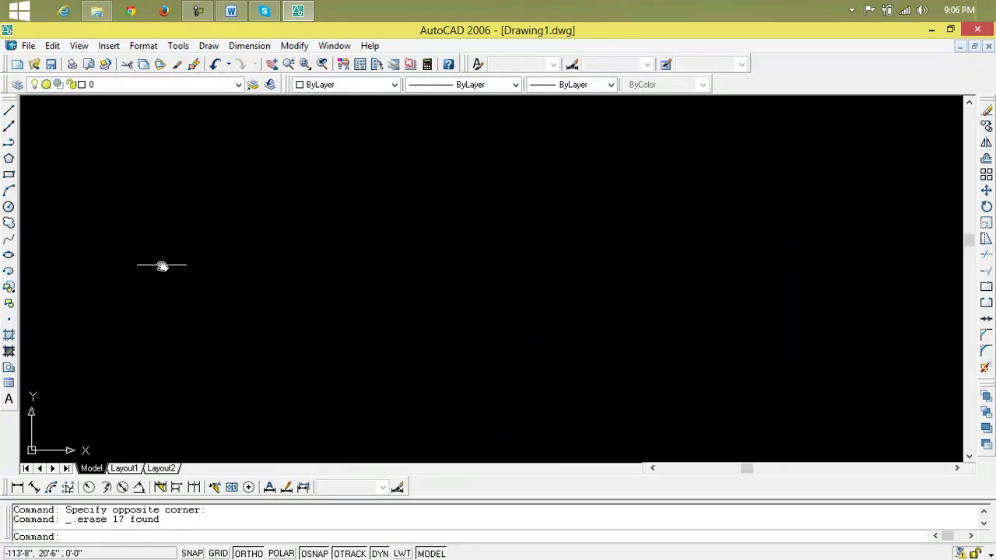
pyautogui.click(10, 208)
pyautogui.click(260, 184)
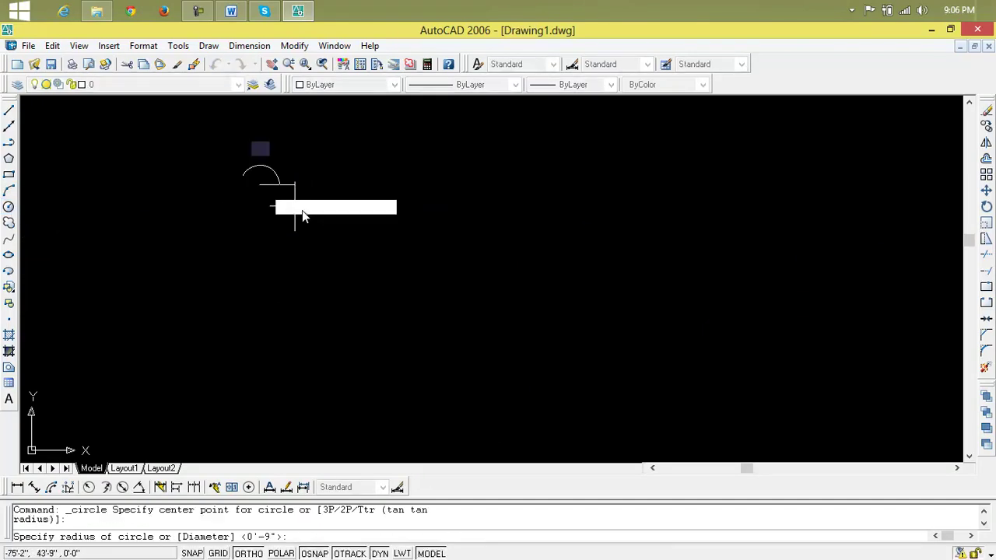
pyautogui.click(377, 247)
pyautogui.moveTo(248, 210); pyautogui.dragTo(413, 302, button='middle')
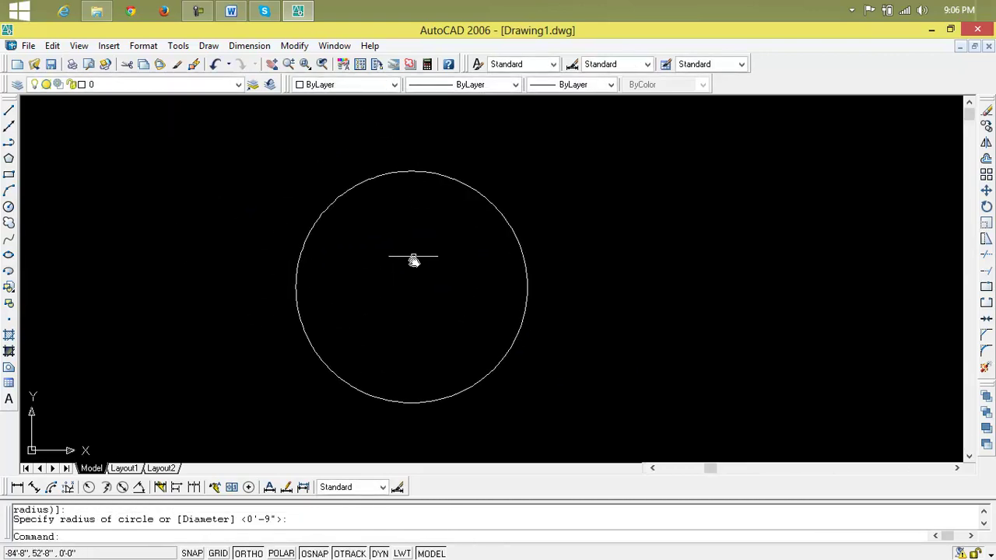
pyautogui.click(426, 172)
pyautogui.press('Delete')
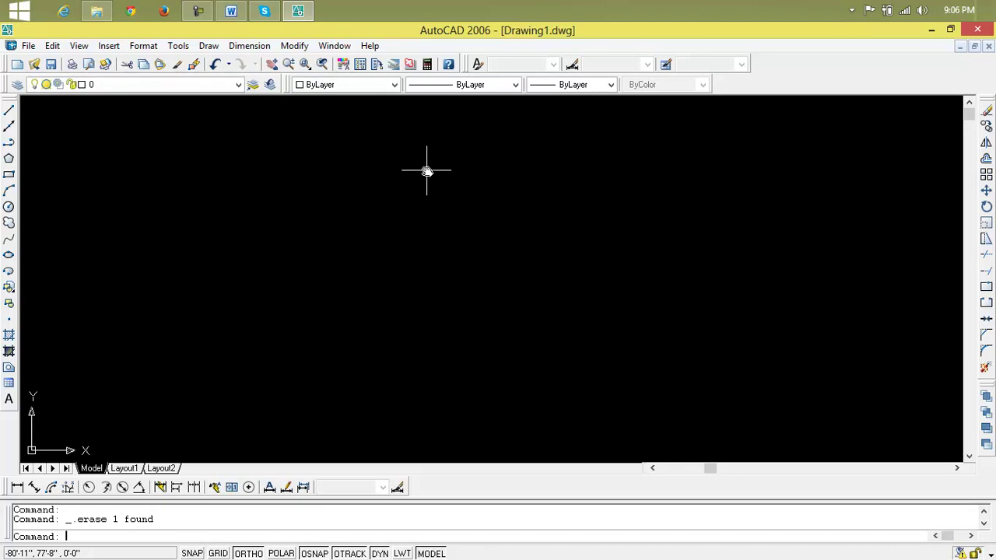
# Draw a large circle in the empty drawing area and fit the whole drawing in view.
pyautogui.write('c')
pyautogui.press('Return')
pyautogui.click(390, 232)
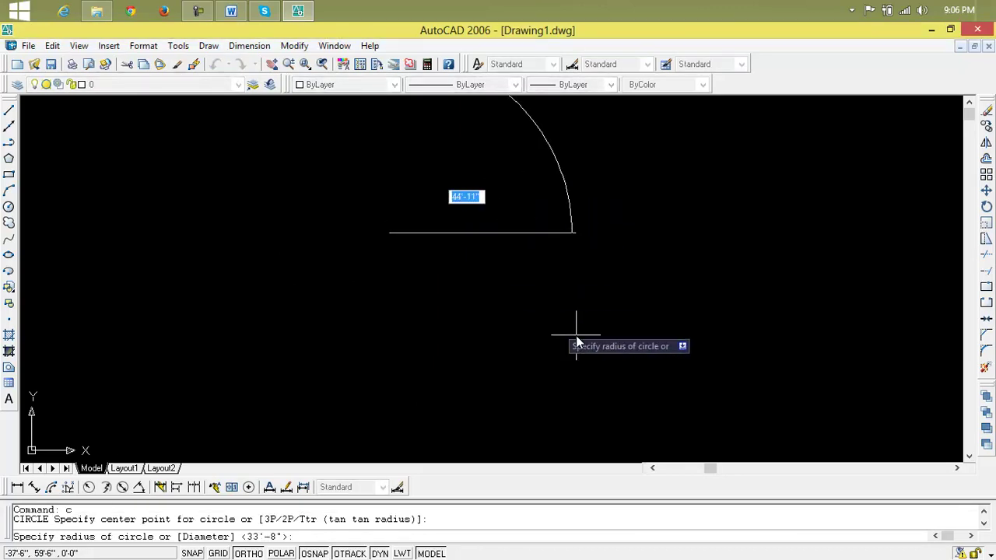
pyautogui.click(637, 354)
pyautogui.scroll(-2, 496, 270)
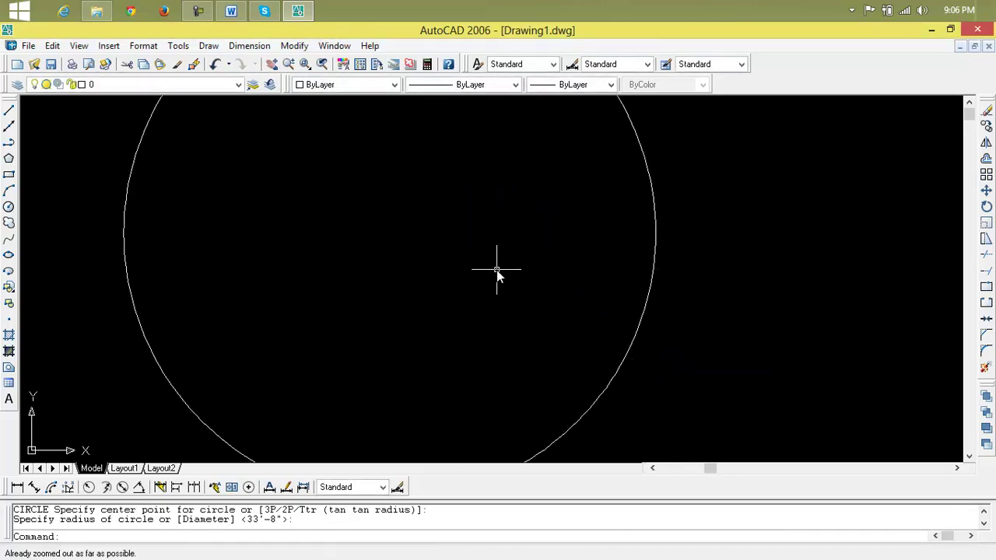
pyautogui.moveTo(496, 270); pyautogui.dragTo(508, 277, button='middle')
pyautogui.write('z')
pyautogui.press('Return')
pyautogui.write('a')
pyautogui.press('Return')
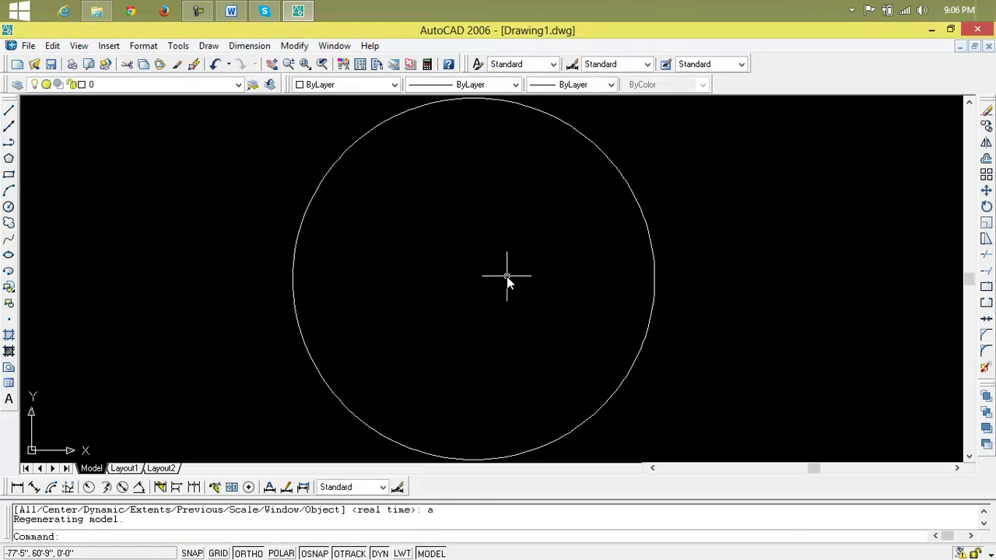
# Divide the large circle using the Block option, with the block named "block" as the inserted object.
pyautogui.click(181, 47)
pyautogui.moveTo(209, 45)
pyautogui.moveTo(265, 303)
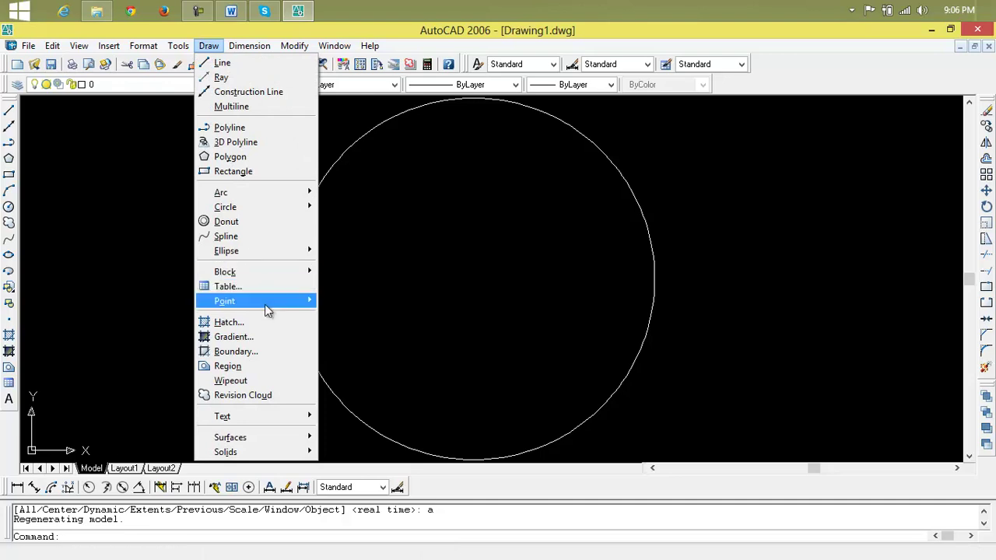
pyautogui.click(371, 337)
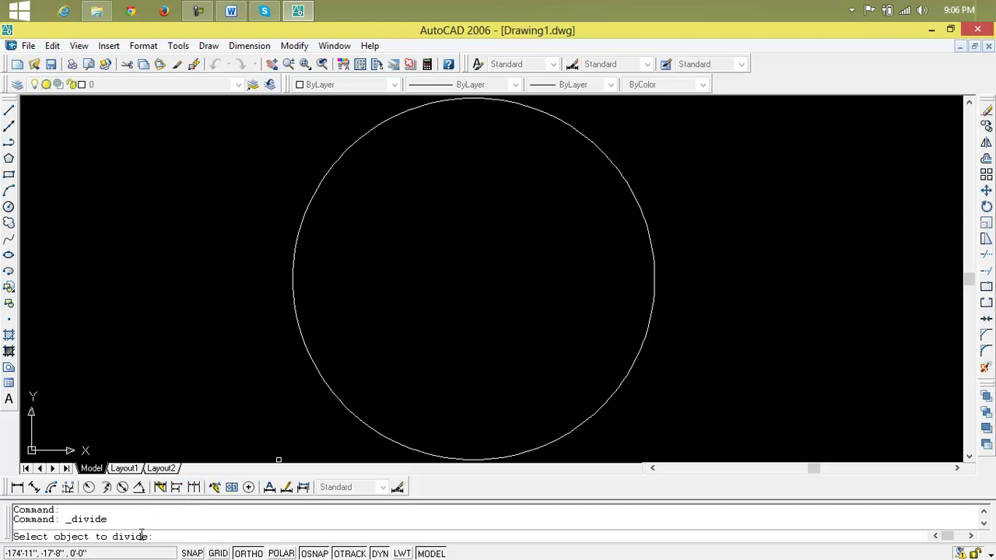
pyautogui.click(329, 388)
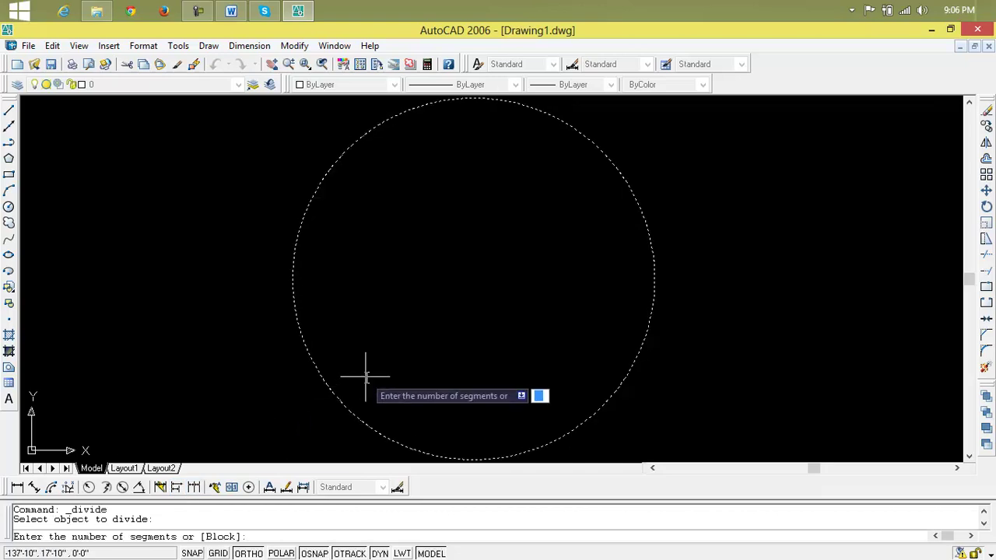
pyautogui.write('b')
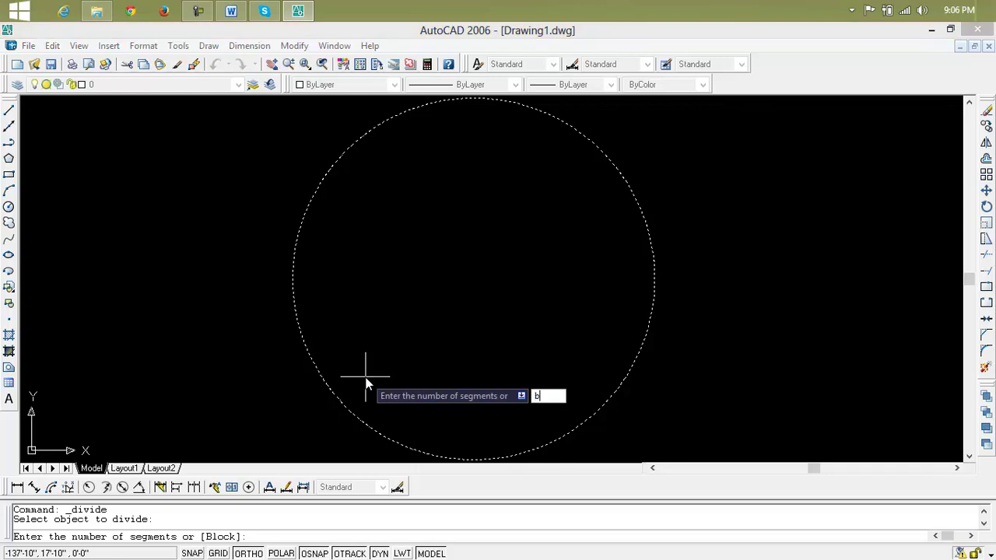
pyautogui.press('Return')
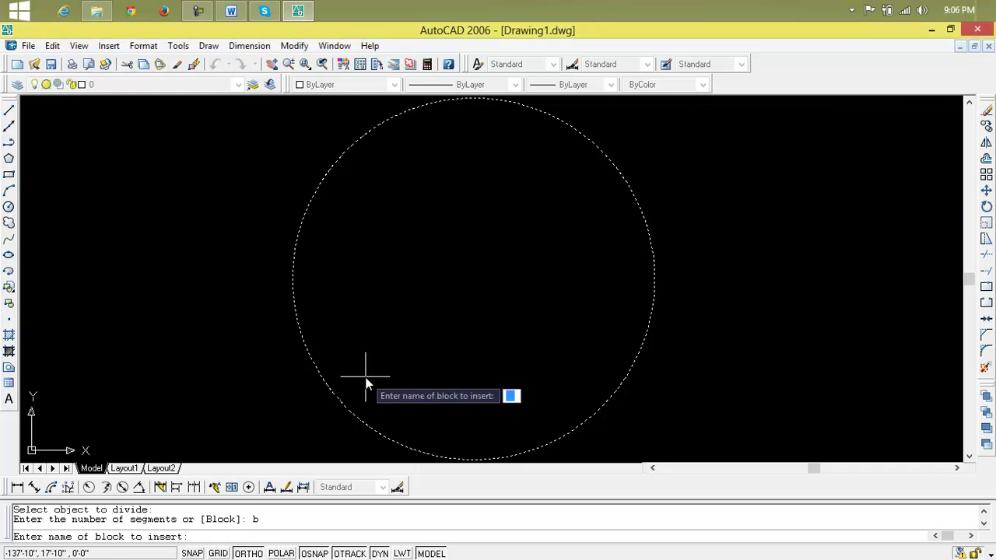
pyautogui.write('b')
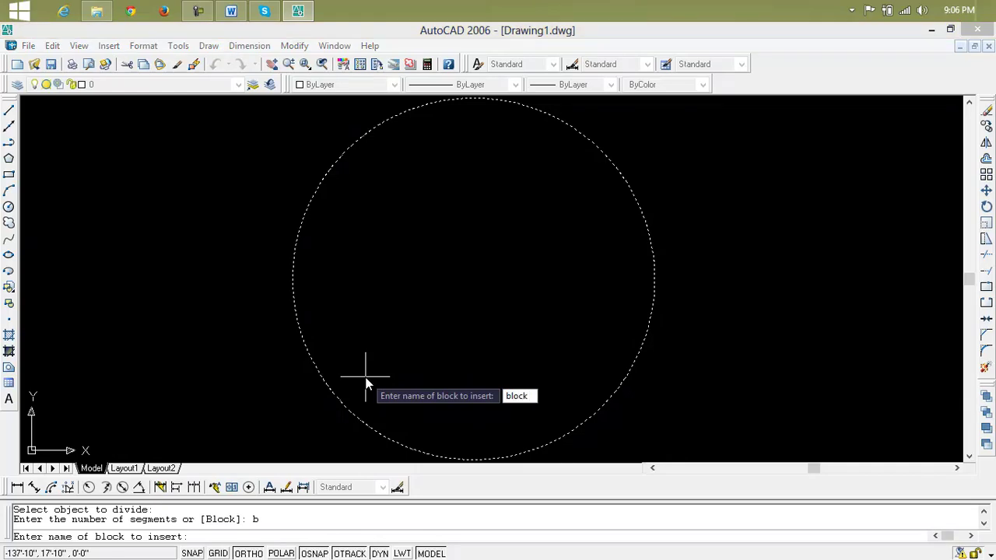
pyautogui.write('lock')
pyautogui.press('Return')
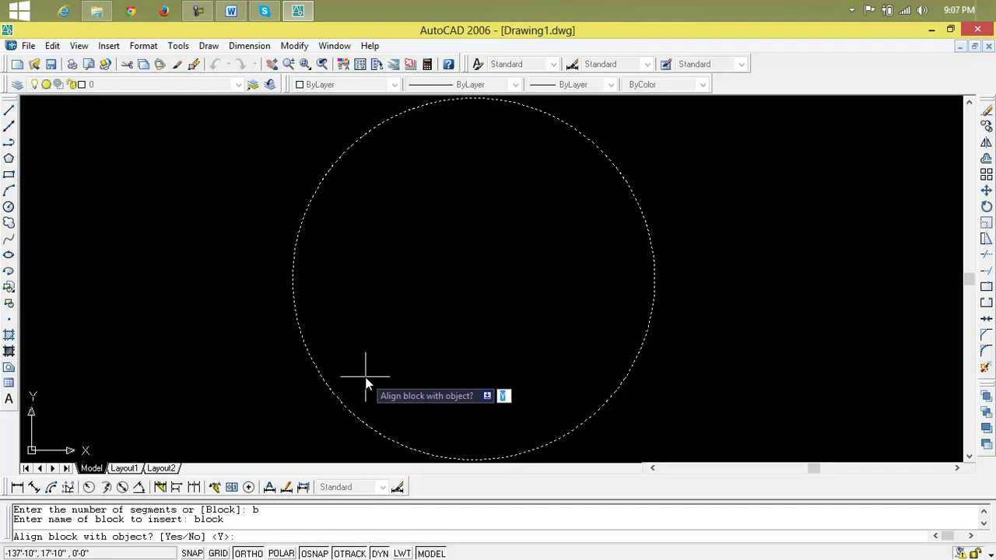
# Align the inserted blocks with the circle and divide it into 5 segments.
pyautogui.write('y')
pyautogui.press('Return')
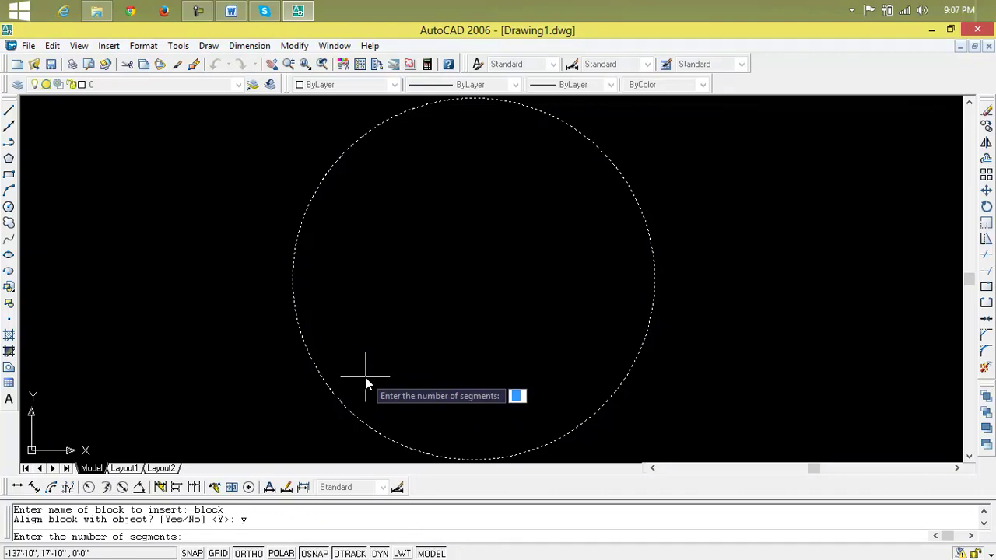
pyautogui.write('55')
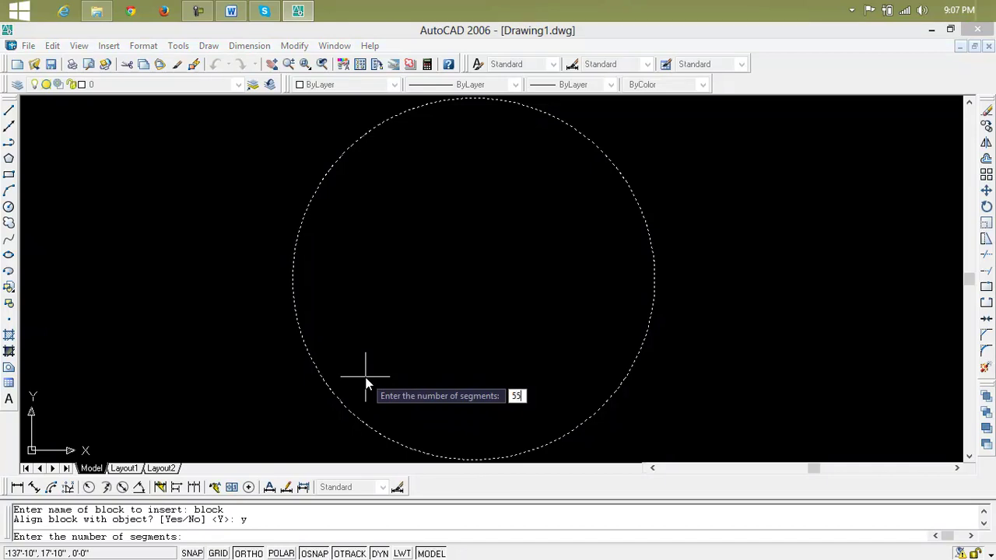
pyautogui.press('BackSpace')
pyautogui.press('BackSpace')
pyautogui.press('Return')
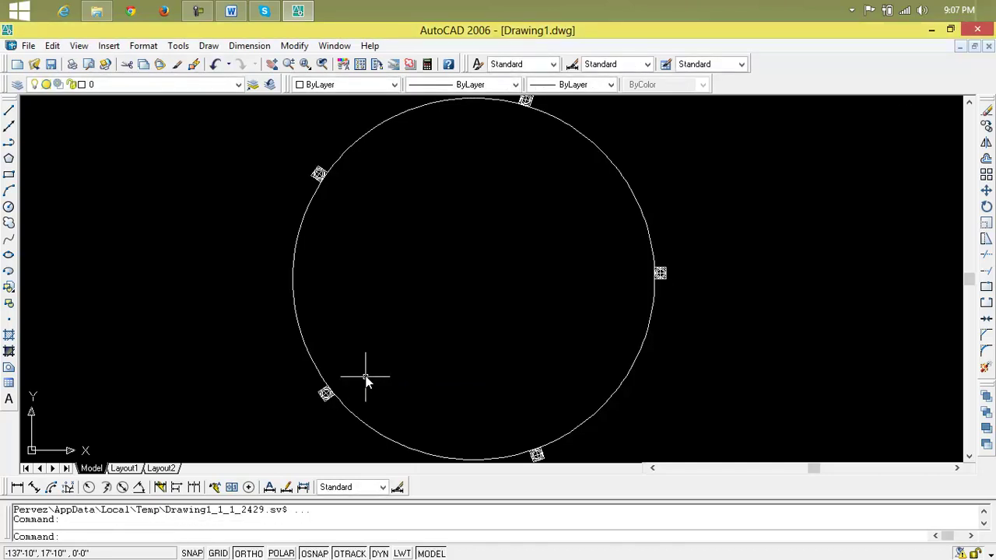
# Examine up close how the inserted blocks sit and are rotated around the circle.
pyautogui.scroll(10, 657, 273)
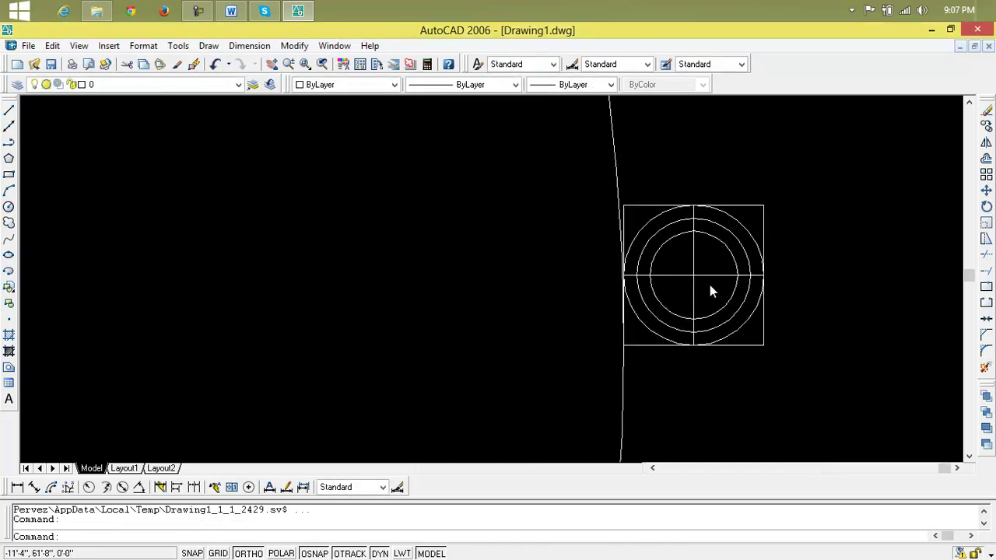
pyautogui.scroll(-10, 710, 285)
pyautogui.moveTo(710, 284); pyautogui.dragTo(777, 382, button='middle')
pyautogui.scroll(10, 676, 231)
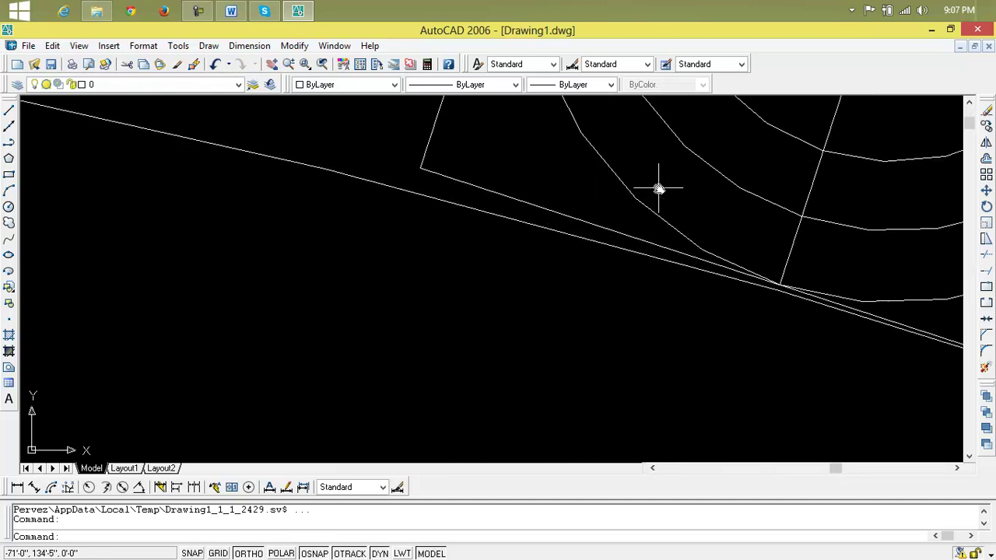
pyautogui.scroll(-10, 659, 188)
pyautogui.scroll(5, 599, 216)
pyautogui.scroll(3, 703, 213)
pyautogui.scroll(-10, 700, 210)
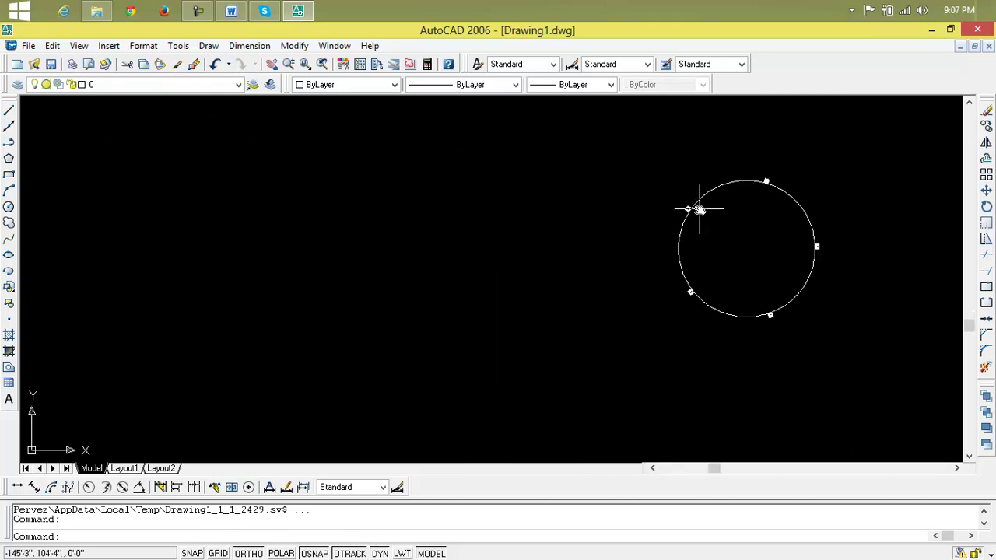
pyautogui.moveTo(701, 209); pyautogui.dragTo(446, 218, button='middle')
pyautogui.scroll(3, 448, 219)
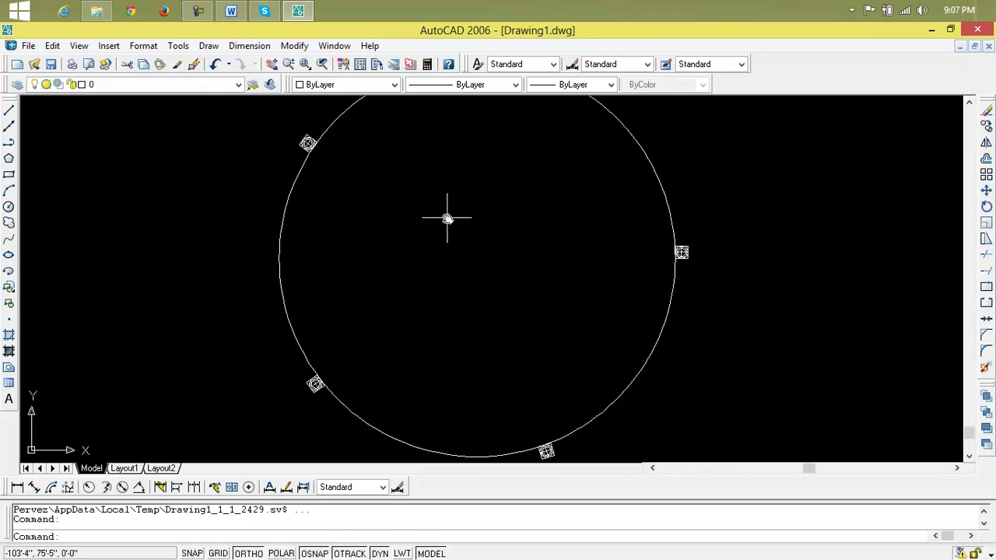
# Erase the large circle and all the blocks placed around it.
pyautogui.scroll(-3, 447, 218)
pyautogui.click(604, 167)
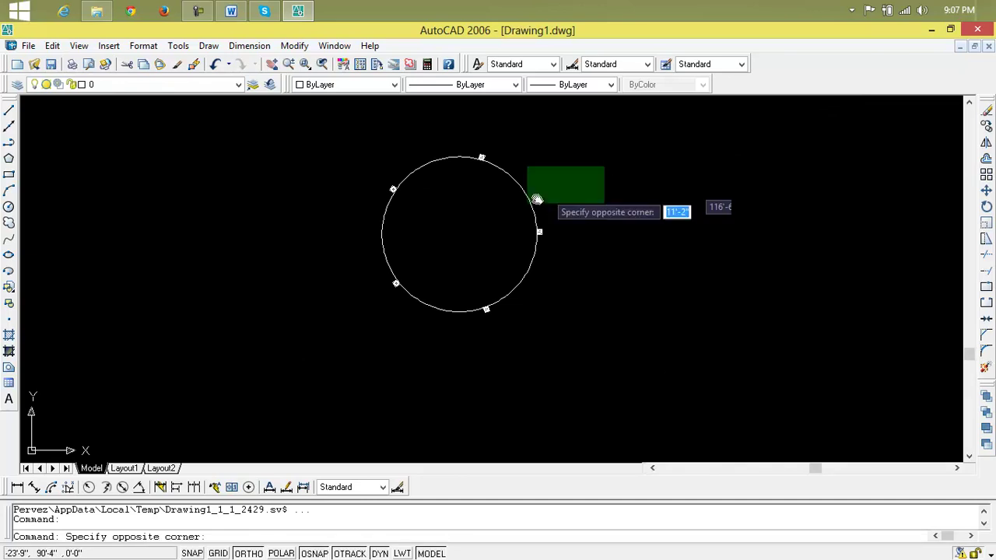
pyautogui.click(357, 318)
pyautogui.press('Delete')
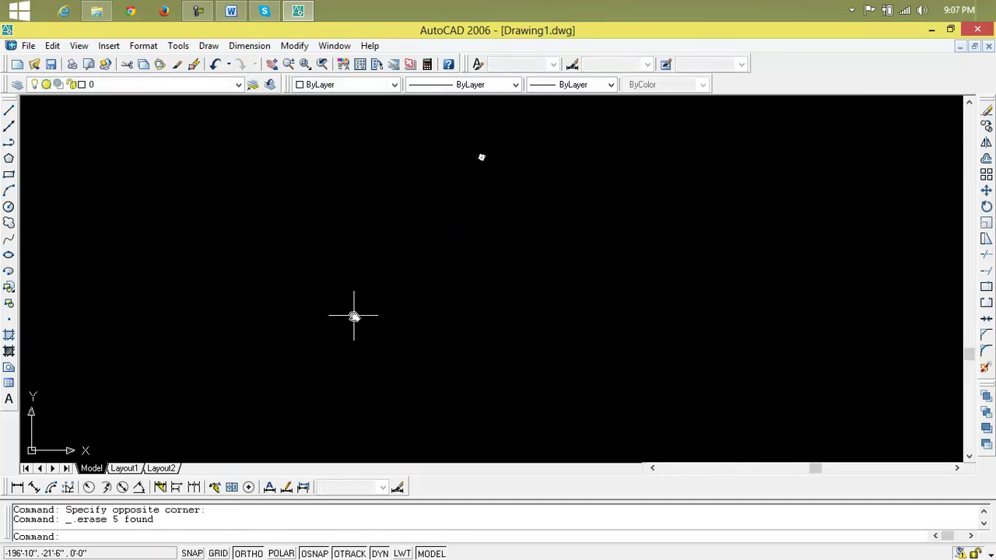
pyautogui.click(492, 144)
pyautogui.click(466, 182)
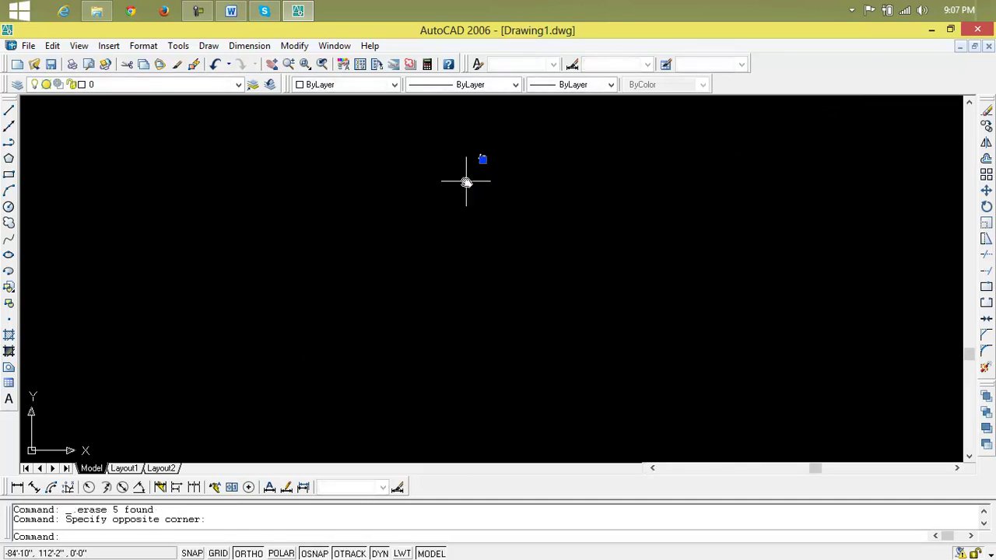
pyautogui.press('Delete')
# Draw a horizontal line 50' long across the empty drawing area.
pyautogui.write('l')
pyautogui.press('Return')
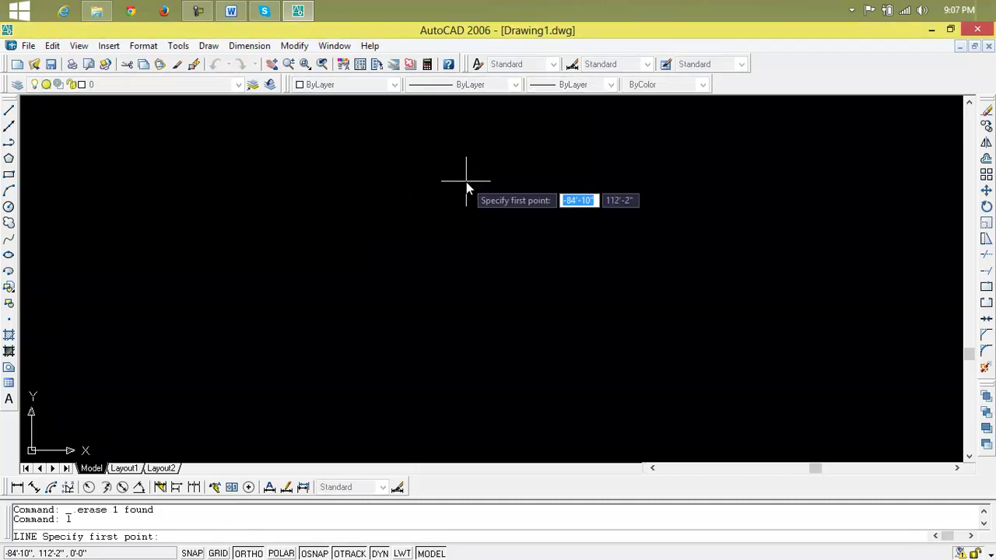
pyautogui.click(189, 296)
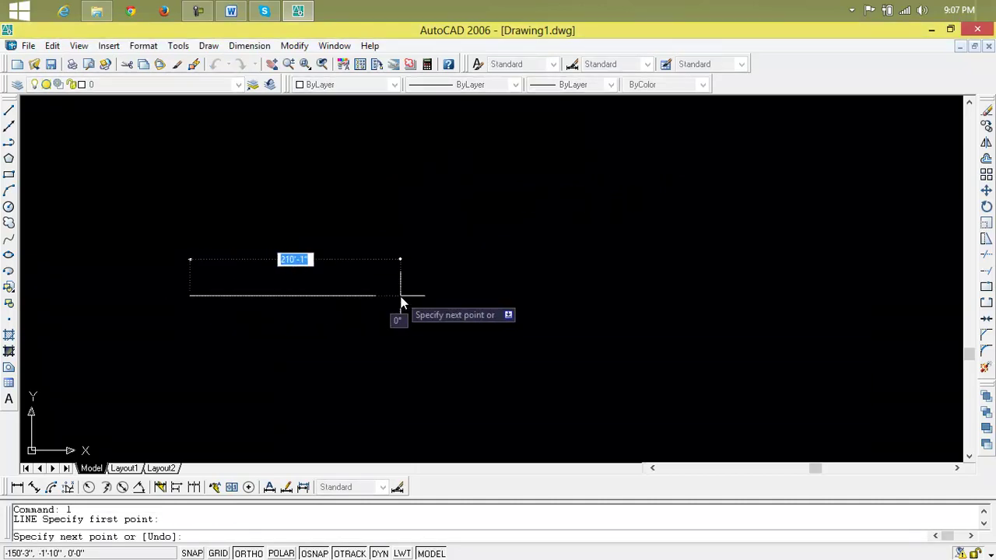
pyautogui.write('50')
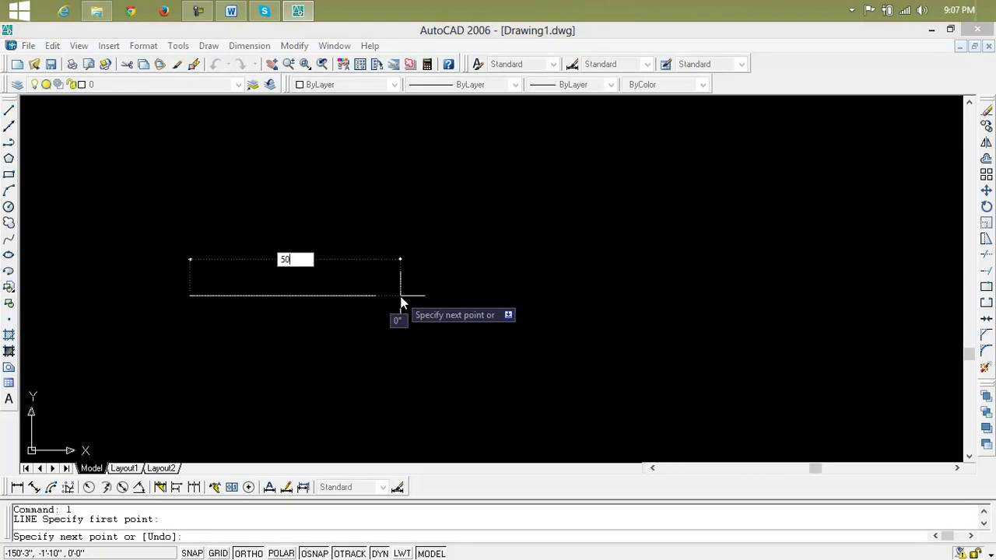
pyautogui.press('Return')
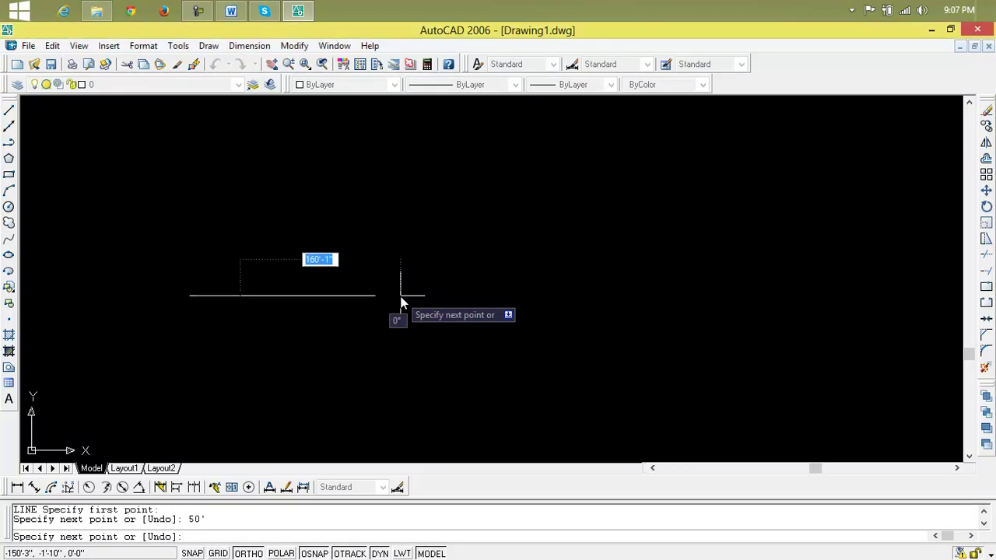
pyautogui.press('Escape')
pyautogui.scroll(6, 207, 282)
pyautogui.scroll(3, 206, 333)
pyautogui.moveTo(205, 335); pyautogui.dragTo(384, 325, button='middle')
pyautogui.scroll(3, 393, 320)
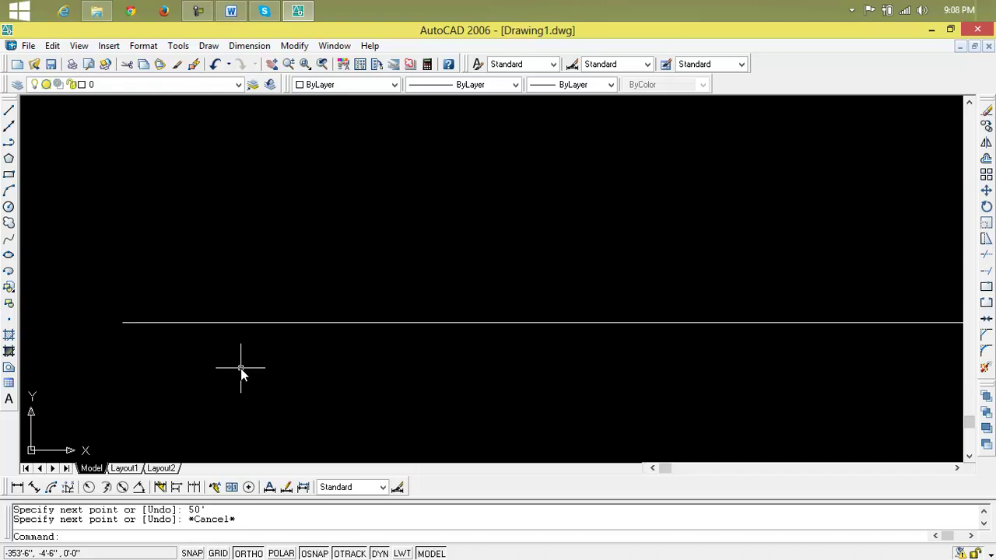
pyautogui.write('rec')
pyautogui.press('Escape')
pyautogui.press('Escape')
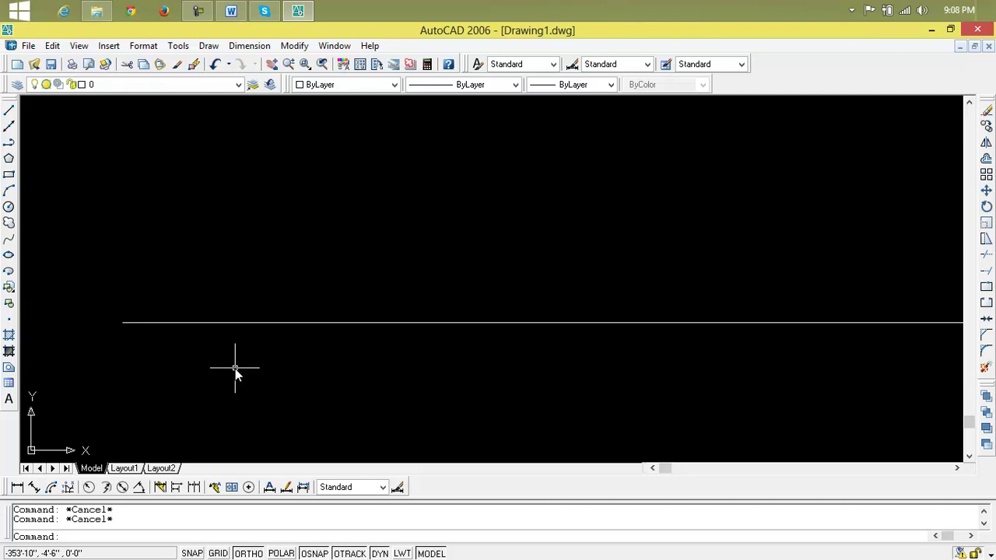
pyautogui.write('re')
pyautogui.press('Return')
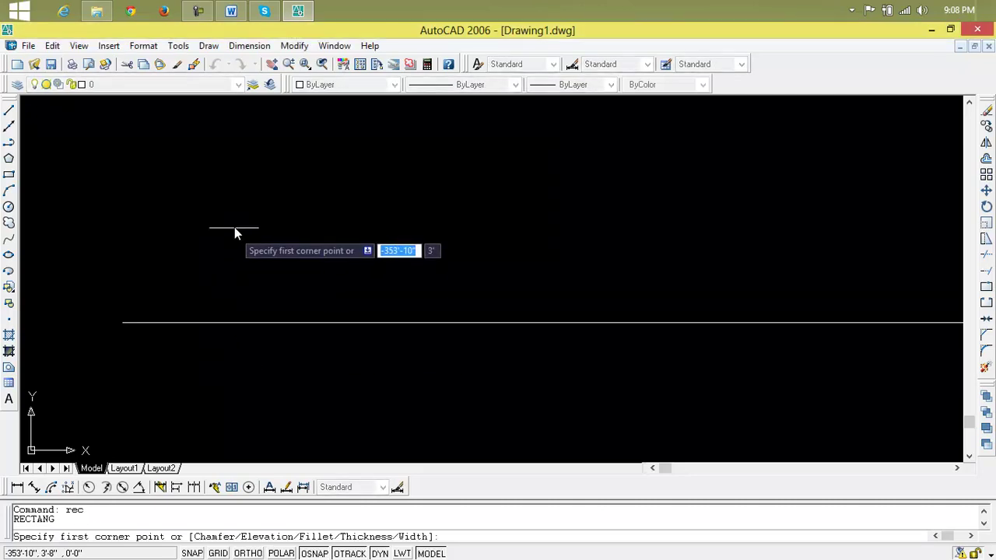
pyautogui.click(235, 148)
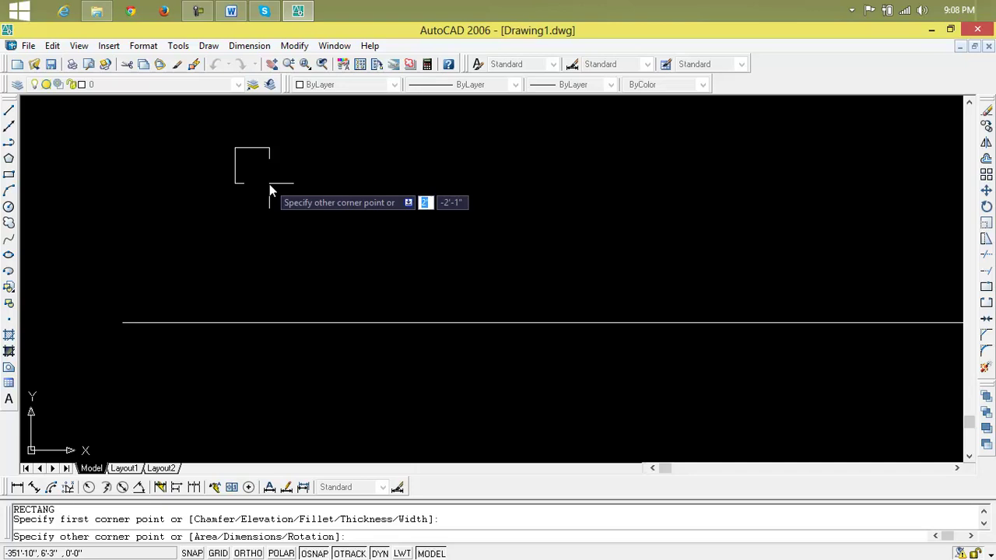
pyautogui.write('@')
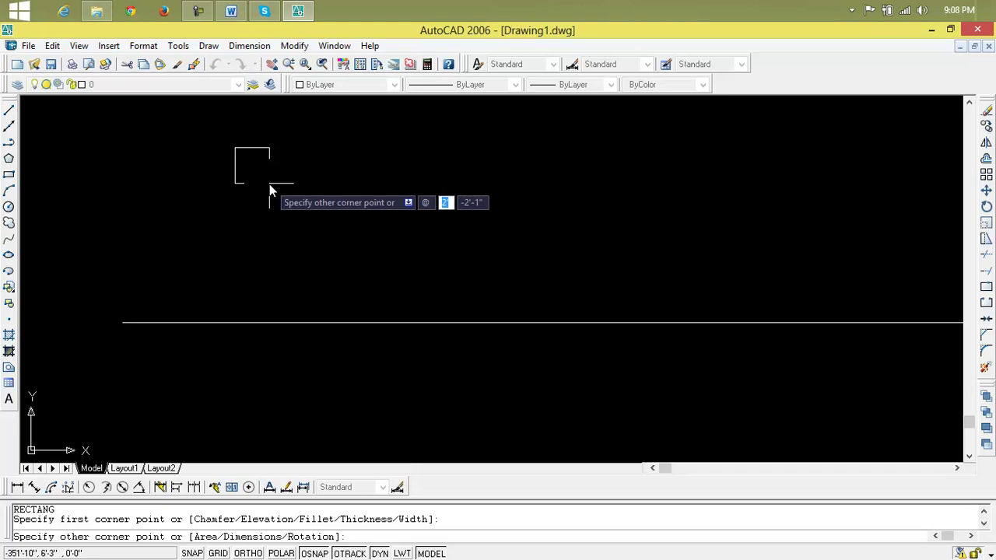
pyautogui.write("10'")
pyautogui.press('Tab')
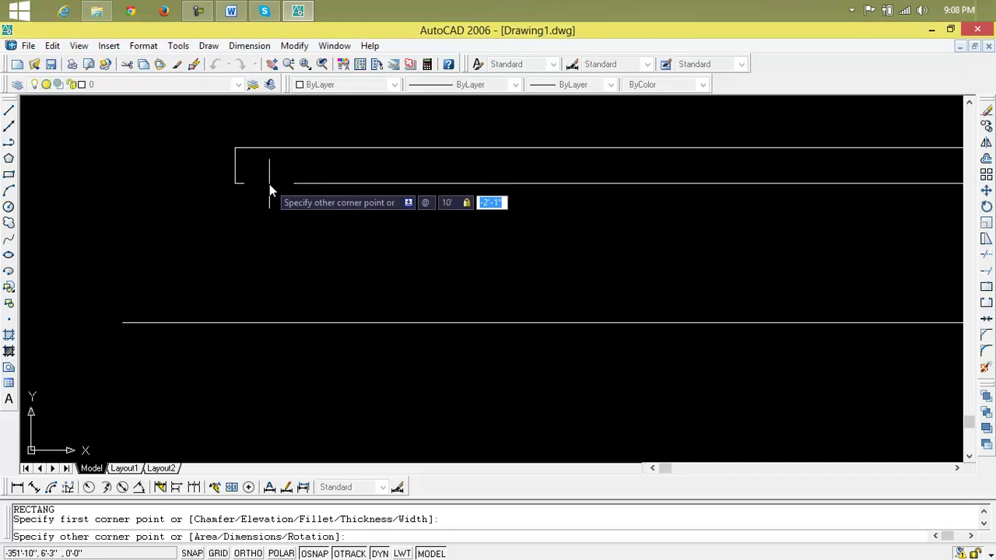
pyautogui.press('Escape')
pyautogui.press('Escape')
pyautogui.press('Escape')
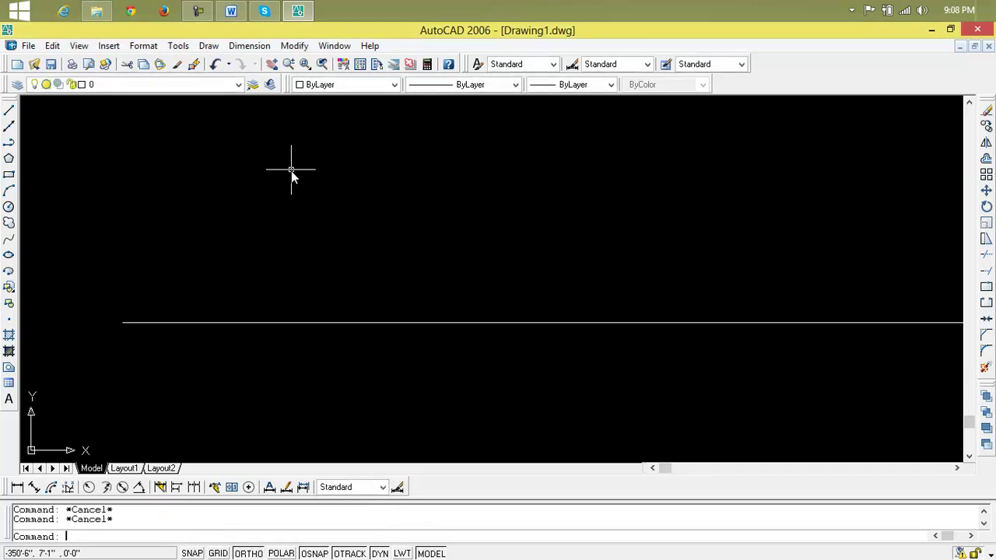
pyautogui.write('rec')
pyautogui.press('BackSpace')
pyautogui.press('BackSpace')
pyautogui.press('BackSpace')
# Erase the 50' horizontal line.
pyautogui.click(348, 323)
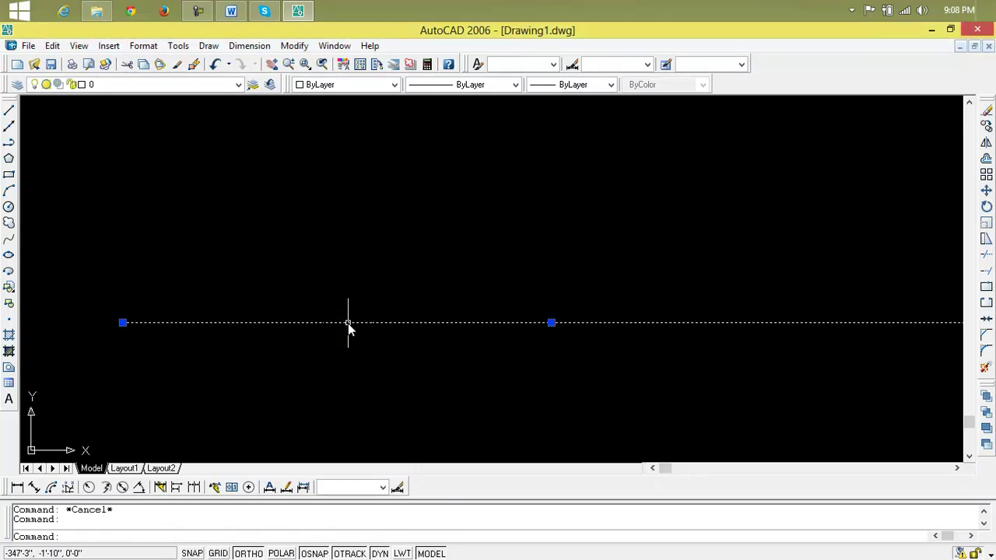
pyautogui.press('Delete')
pyautogui.press('Escape')
# Draw a horizontal line 80' long and display its full length.
pyautogui.write('l')
pyautogui.press('Return')
pyautogui.click(130, 304)
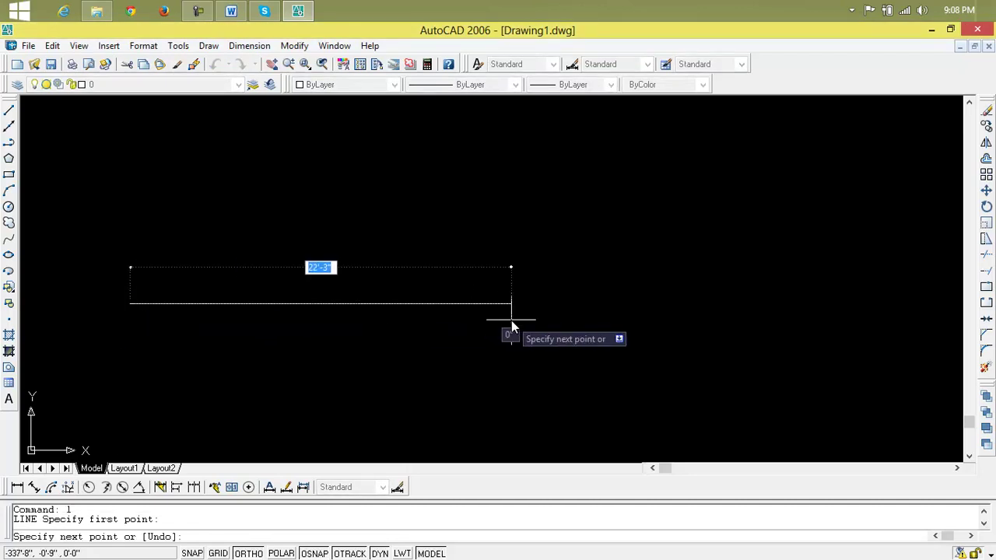
pyautogui.write("80'")
pyautogui.press('Return')
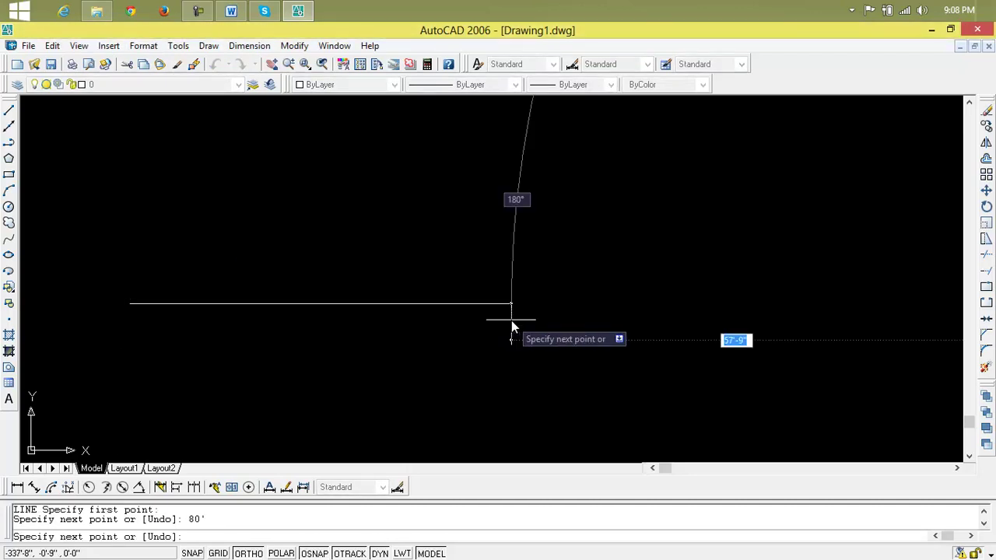
pyautogui.press('Escape')
pyautogui.press('Escape')
pyautogui.write('z')
pyautogui.press('Return')
pyautogui.write('a')
pyautogui.press('Return')
pyautogui.scroll(-2, 49, 296)
pyautogui.moveTo(49, 296); pyautogui.dragTo(291, 362, button='middle')
pyautogui.scroll(3, 307, 320)
pyautogui.moveTo(307, 320)
pyautogui.mouseDown(button='middle')
pyautogui.moveTo(311, 339)
pyautogui.moveTo(322, 218)
pyautogui.mouseUp(button='middle')
pyautogui.scroll(4, 321, 201)
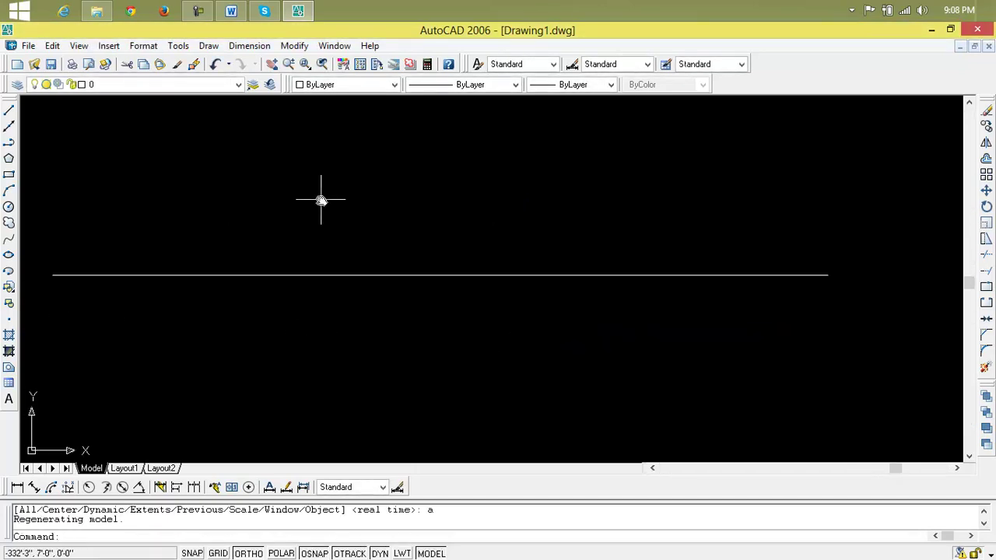
# Draw a rectangle 10' wide and 7' high above the horizontal line.
pyautogui.write('rec')
pyautogui.press('Return')
pyautogui.click(298, 169)
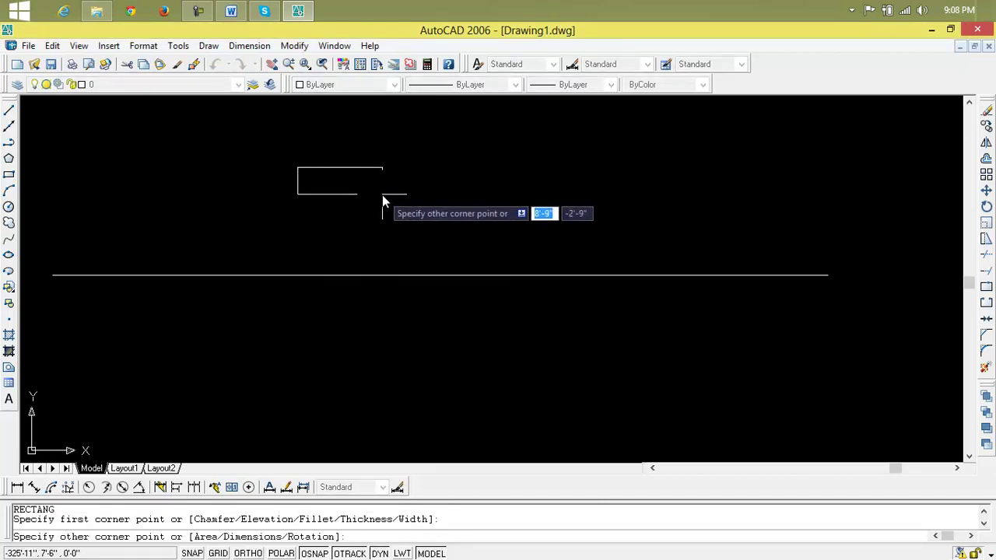
pyautogui.write('@')
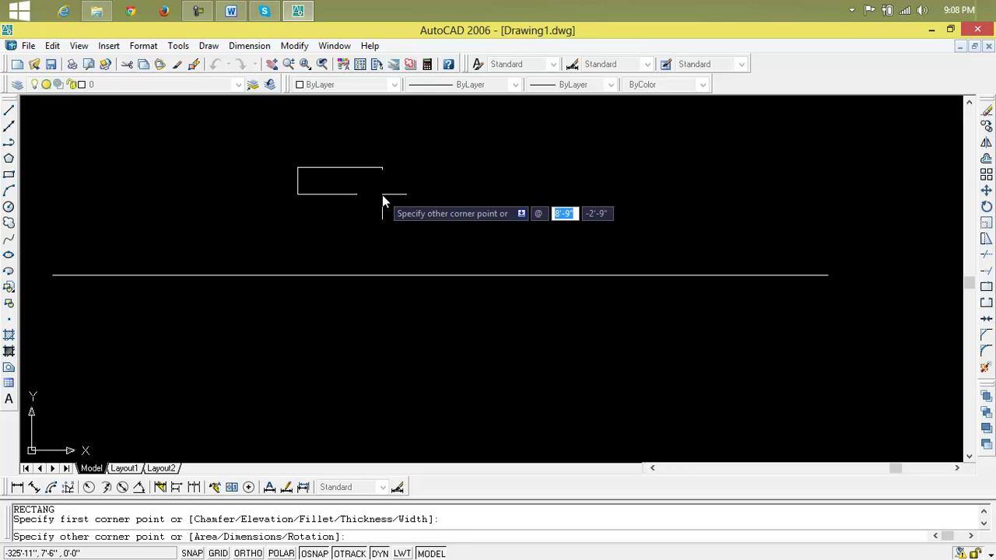
pyautogui.write('10')
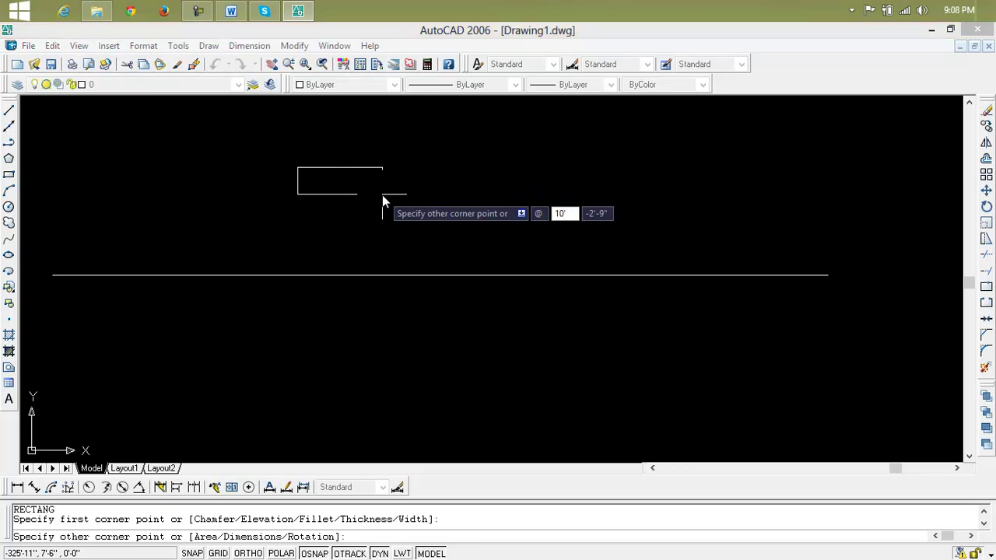
pyautogui.press('Tab')
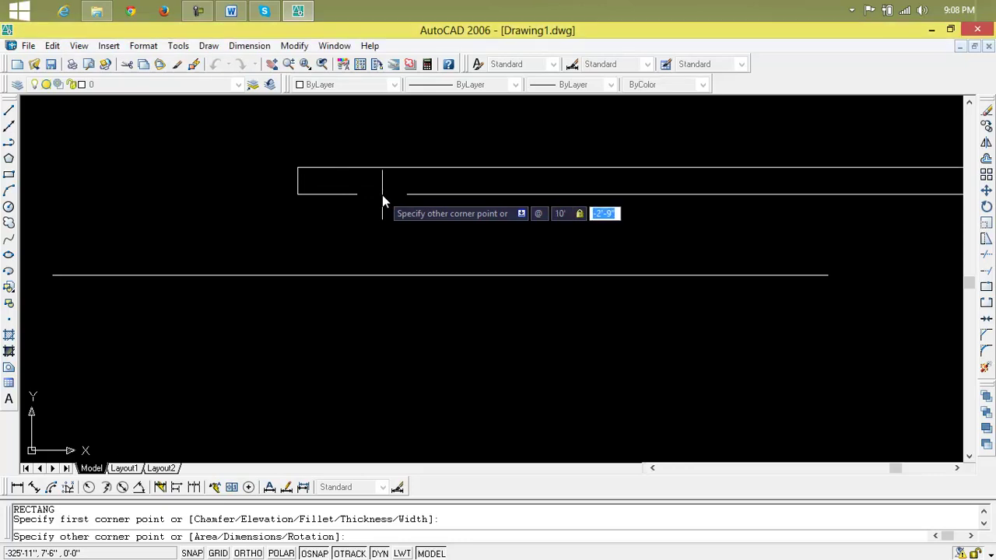
pyautogui.write('5')
pyautogui.press('BackSpace')
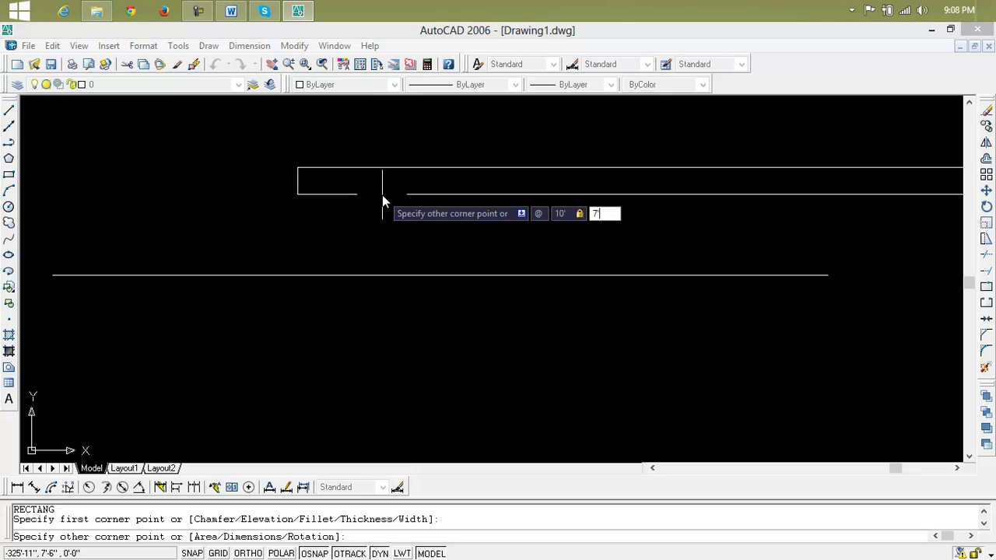
pyautogui.write('7')
pyautogui.press('Return')
pyautogui.scroll(-2, 382, 200)
pyautogui.moveTo(382, 200)
pyautogui.mouseDown(button='middle')
pyautogui.moveTo(452, 229)
pyautogui.moveTo(478, 277)
pyautogui.mouseUp(button='middle')
pyautogui.scroll(4, 390, 202)
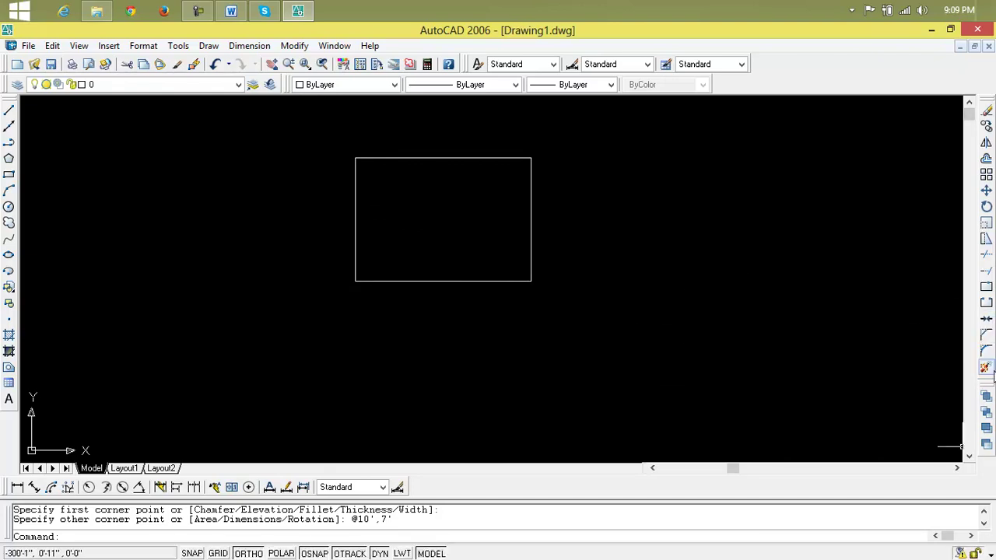
# Explode the 10' by 7' rectangle into separate lines.
pyautogui.click(986, 367)
pyautogui.click(532, 204)
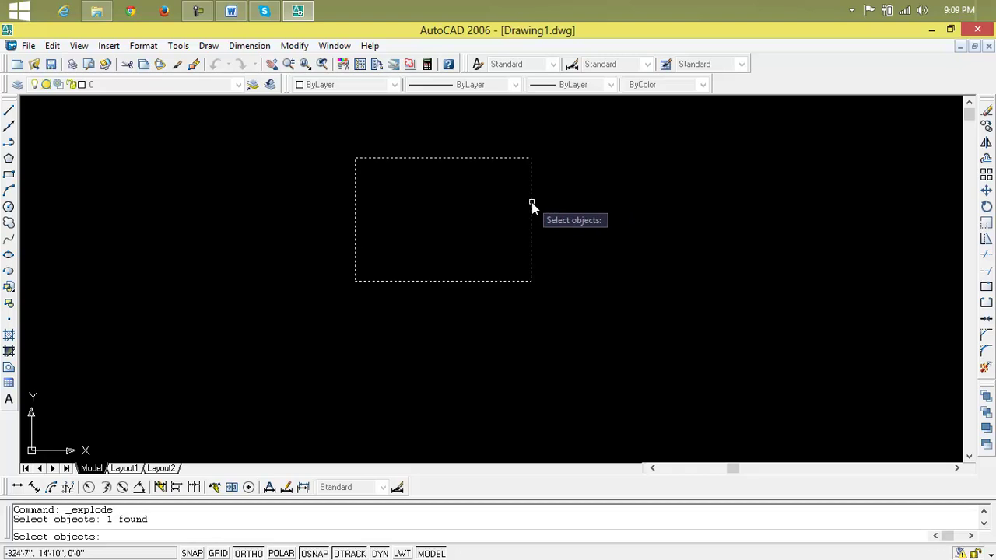
pyautogui.press('Return')
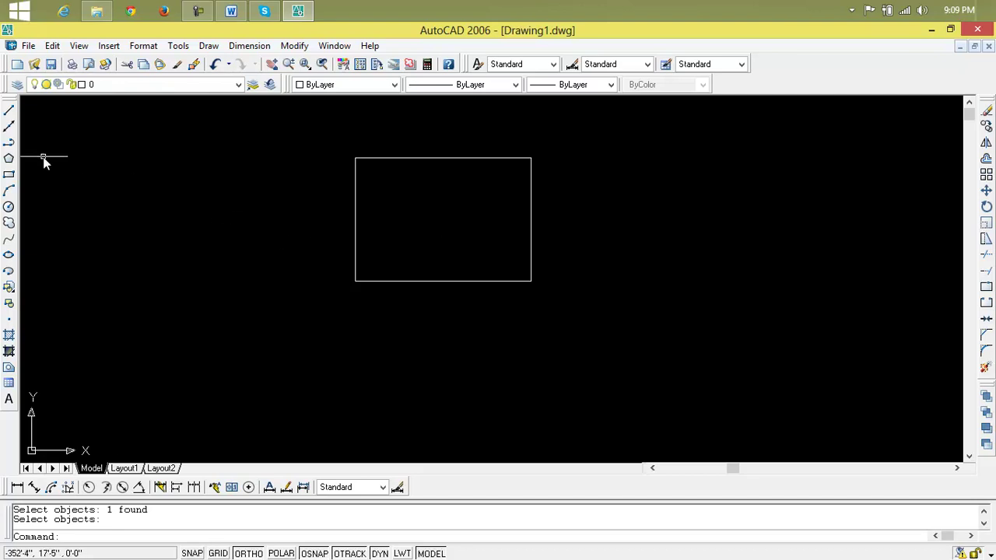
pyautogui.click(8, 192)
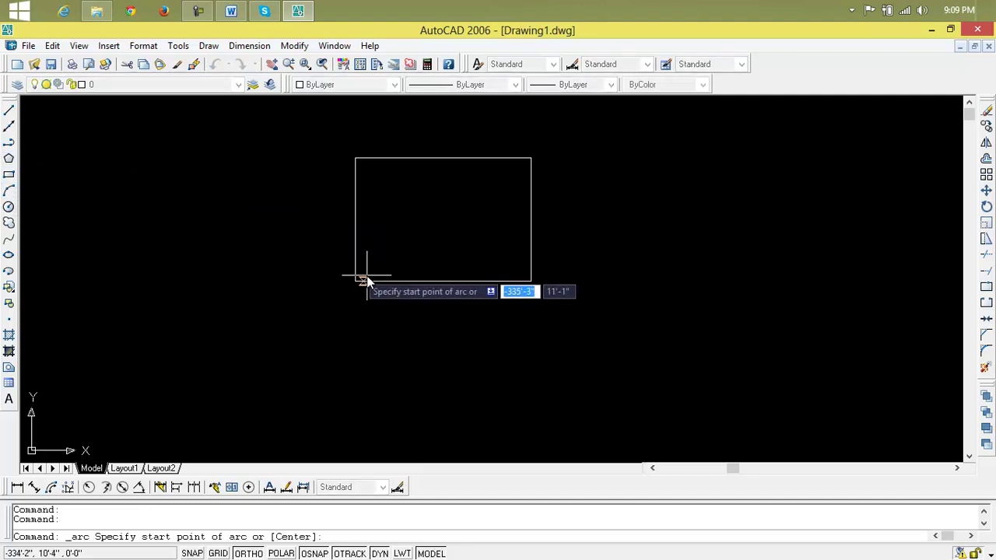
pyautogui.press('Escape')
pyautogui.press('Escape')
pyautogui.press('Escape')
# Draw a vertical line from the midpoint of the rectangle's bottom edge to the midpoint of its top edge.
pyautogui.write('l')
pyautogui.press('Return')
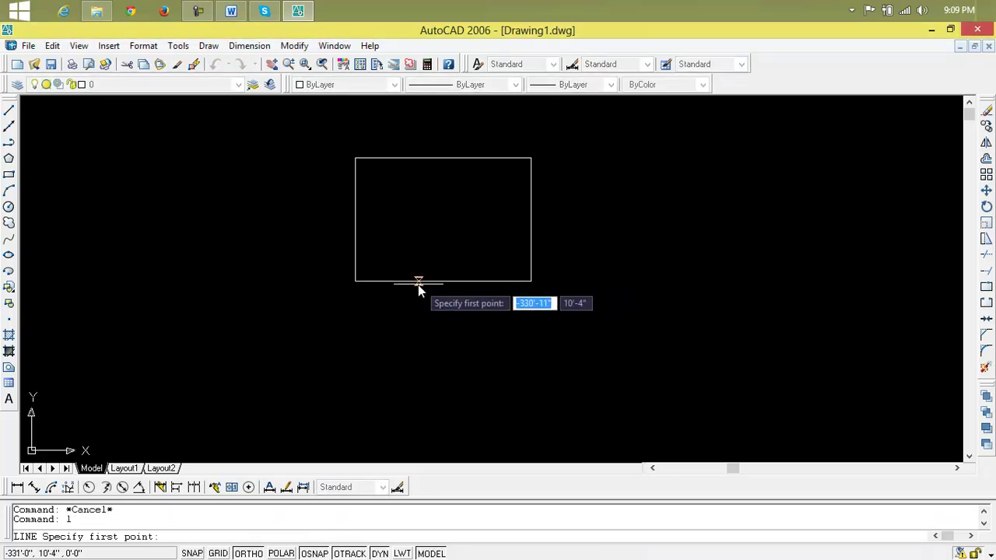
pyautogui.click(441, 282)
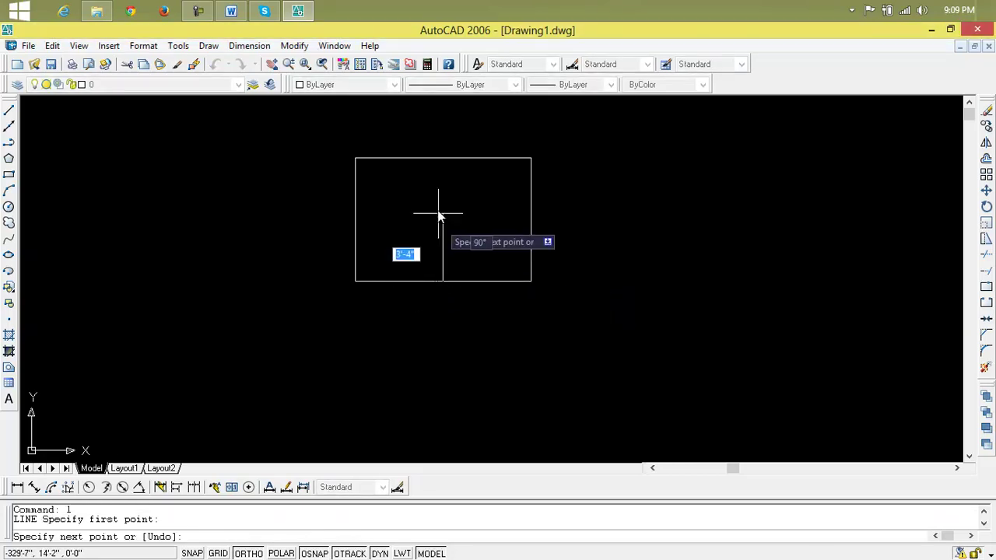
pyautogui.click(441, 158)
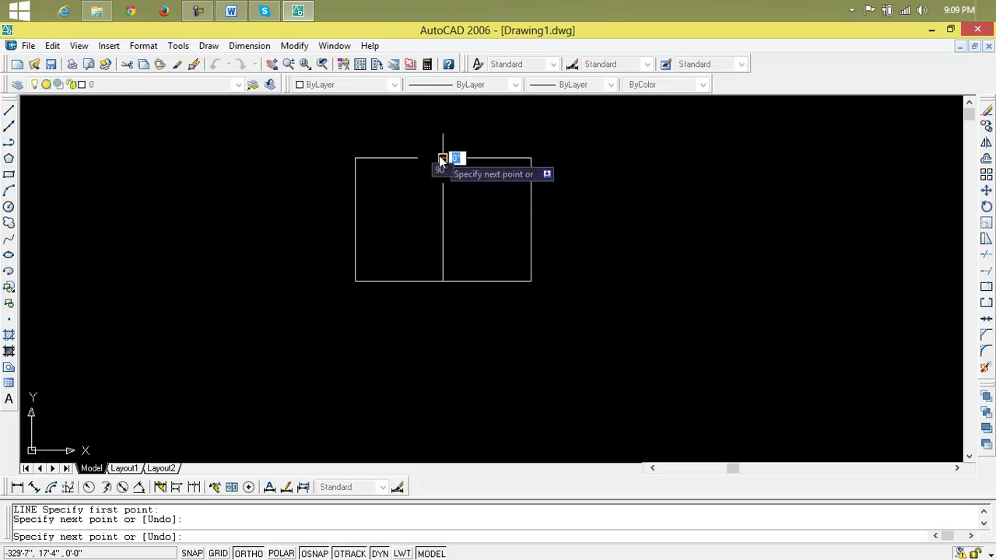
pyautogui.press('Return')
pyautogui.press('Return')
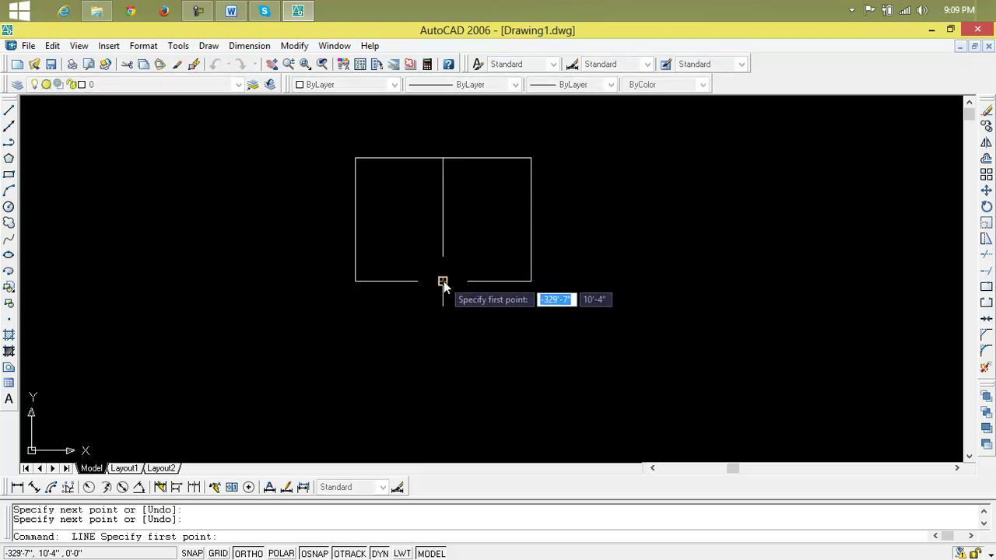
pyautogui.click(444, 281)
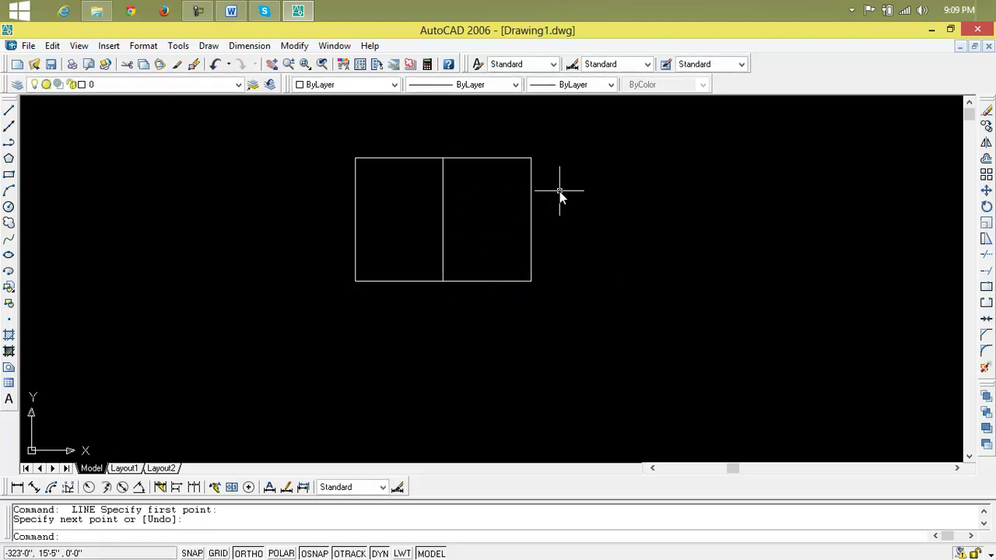
# Erase the vertical centre line inside the rectangle.
pyautogui.press('Escape')
pyautogui.click(442, 221)
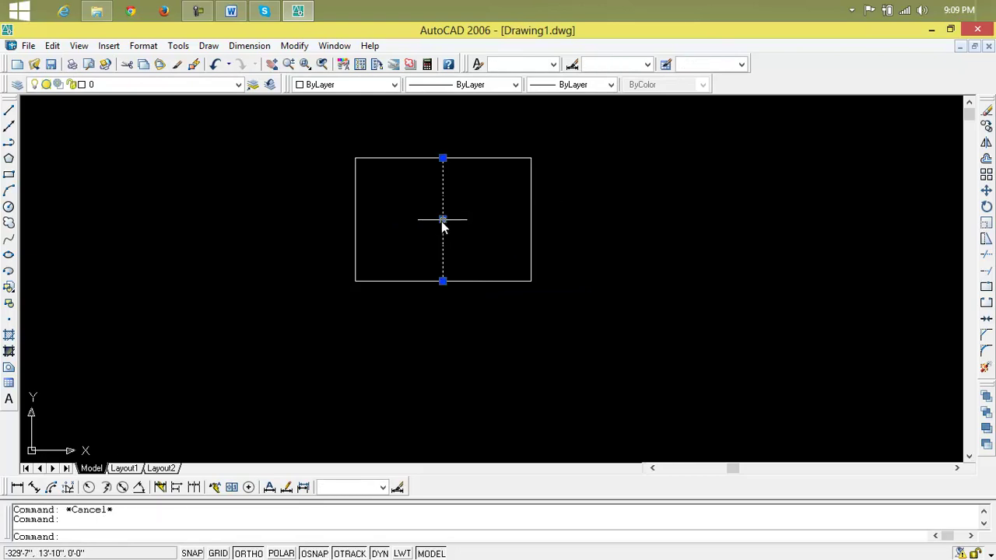
pyautogui.press('Delete')
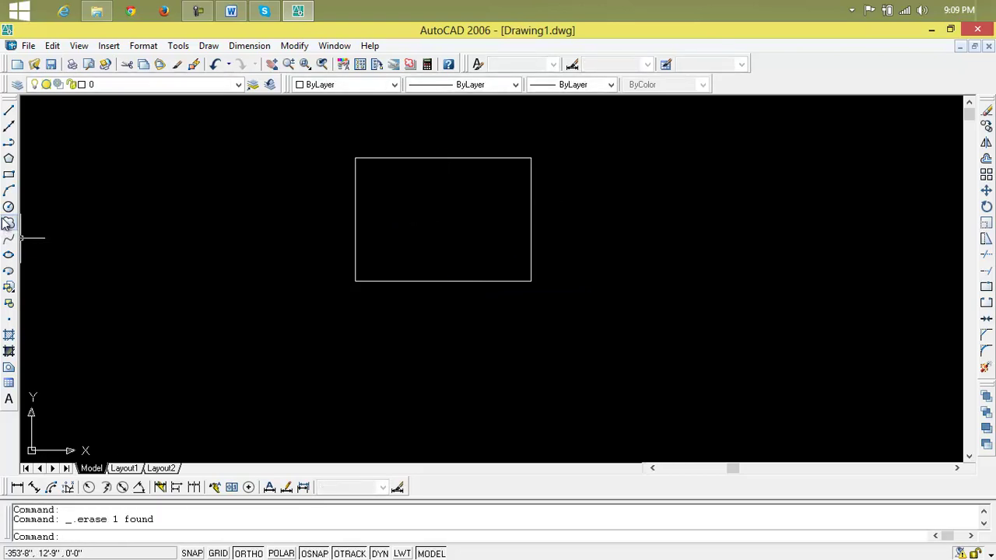
# Draw a small rectangle inside the large one, near its upper right corner.
pyautogui.click(8, 175)
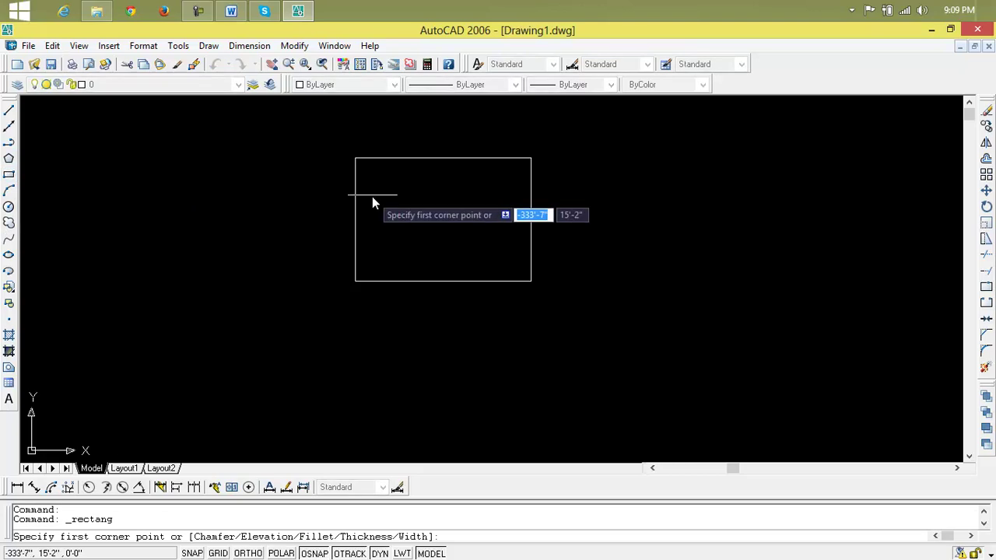
pyautogui.click(459, 171)
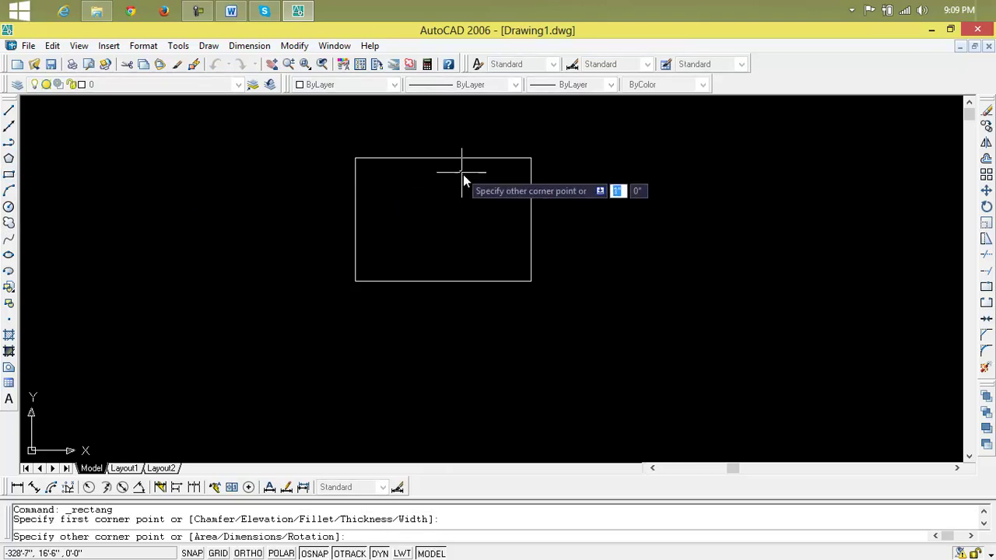
pyautogui.click(519, 202)
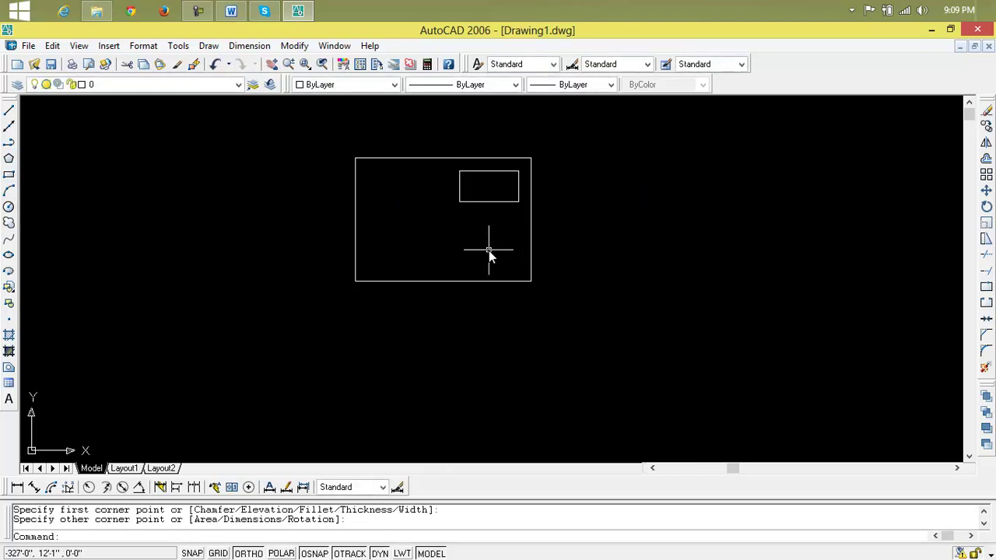
# Copy the small upper-right rectangle to the large rectangle's three other corners, turning Ortho off for the lower copies.
pyautogui.write('cp')
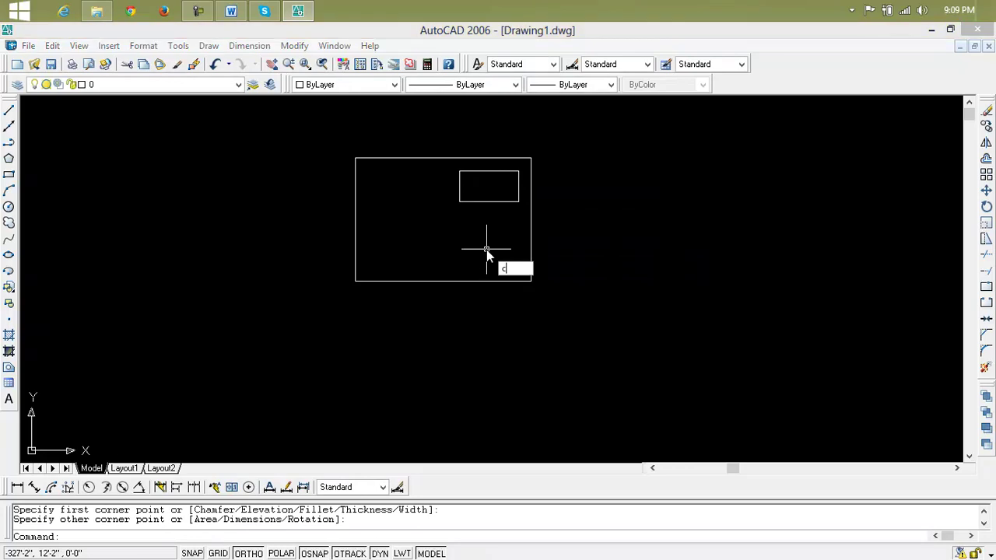
pyautogui.press('Return')
pyautogui.click(490, 202)
pyautogui.press('Return')
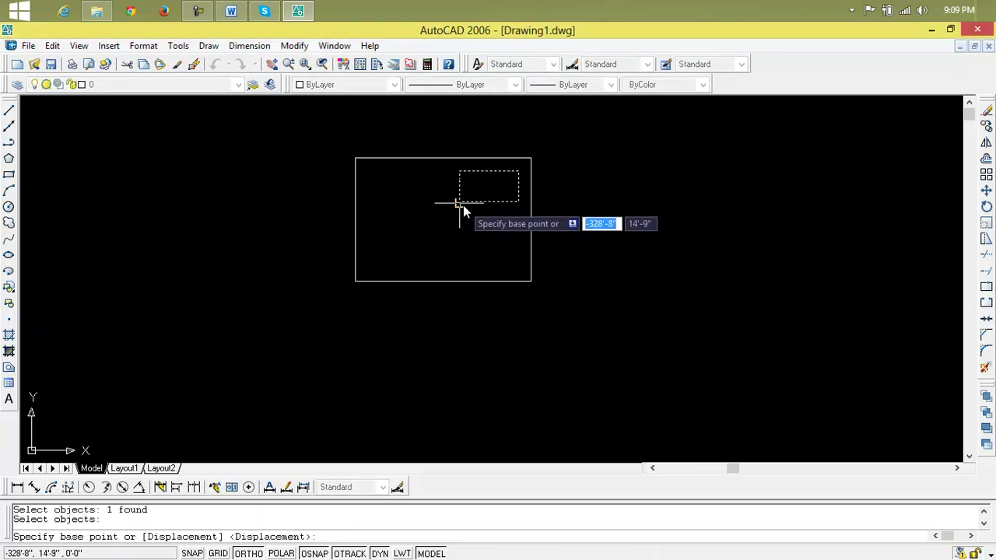
pyautogui.click(461, 203)
pyautogui.click(370, 205)
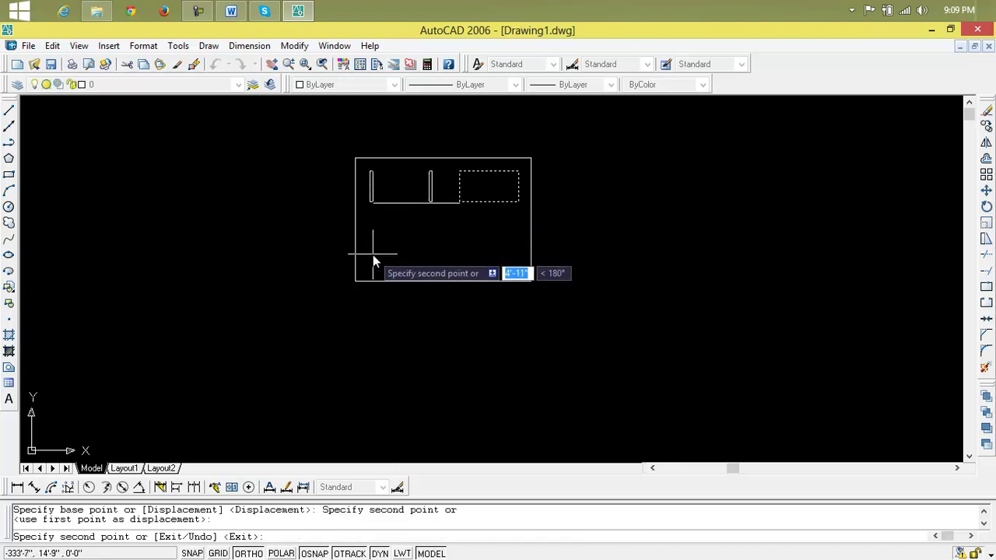
pyautogui.press('F8')
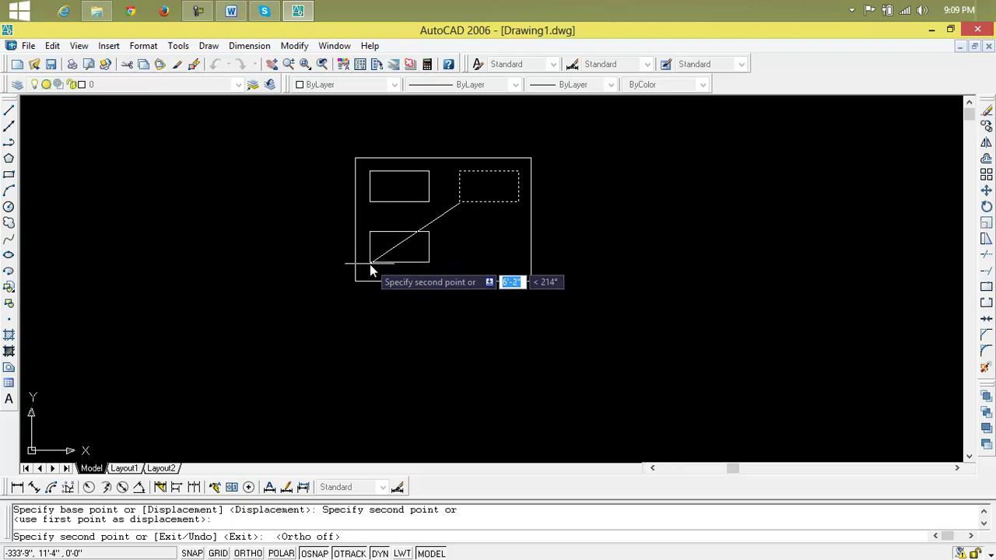
pyautogui.click(369, 266)
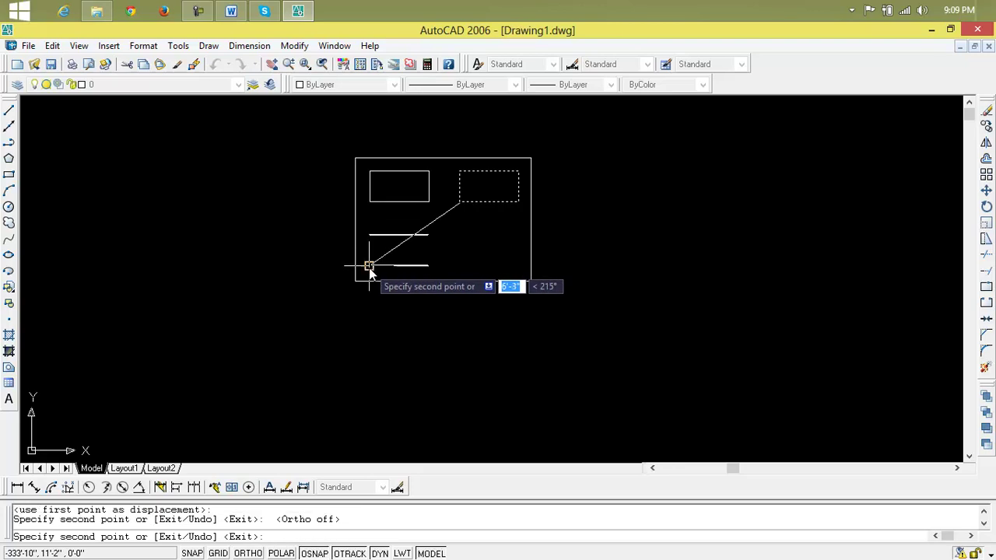
pyautogui.click(459, 266)
pyautogui.press('Escape')
pyautogui.press('Escape')
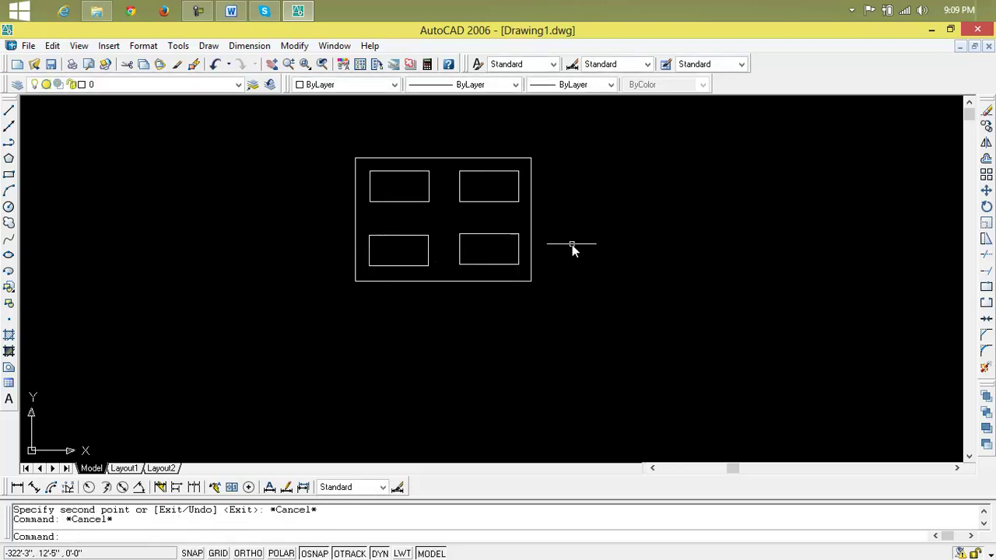
# Define a block named home without selecting any objects for it.
pyautogui.scroll(-4, 523, 245)
pyautogui.moveTo(524, 244); pyautogui.dragTo(519, 274, button='middle')
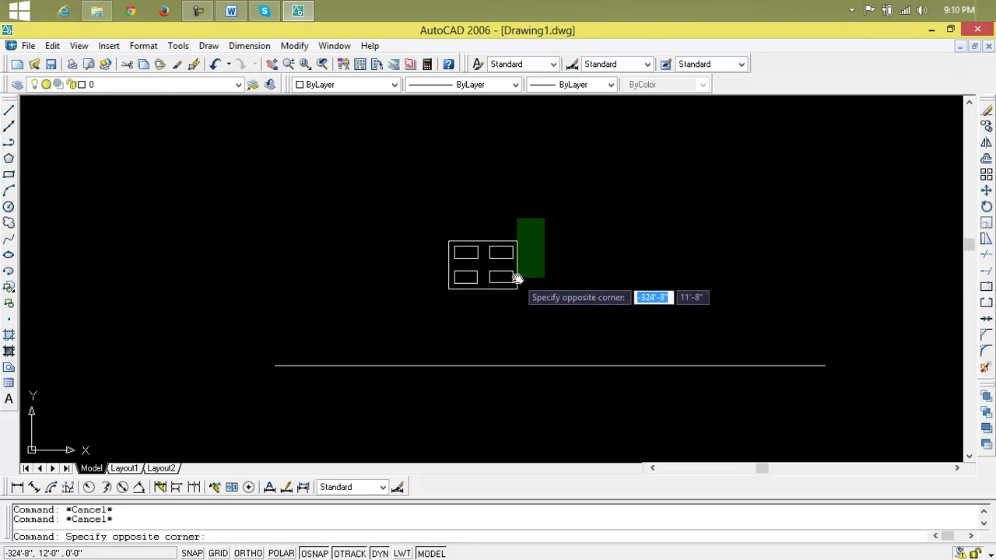
pyautogui.press('Escape')
pyautogui.write('b')
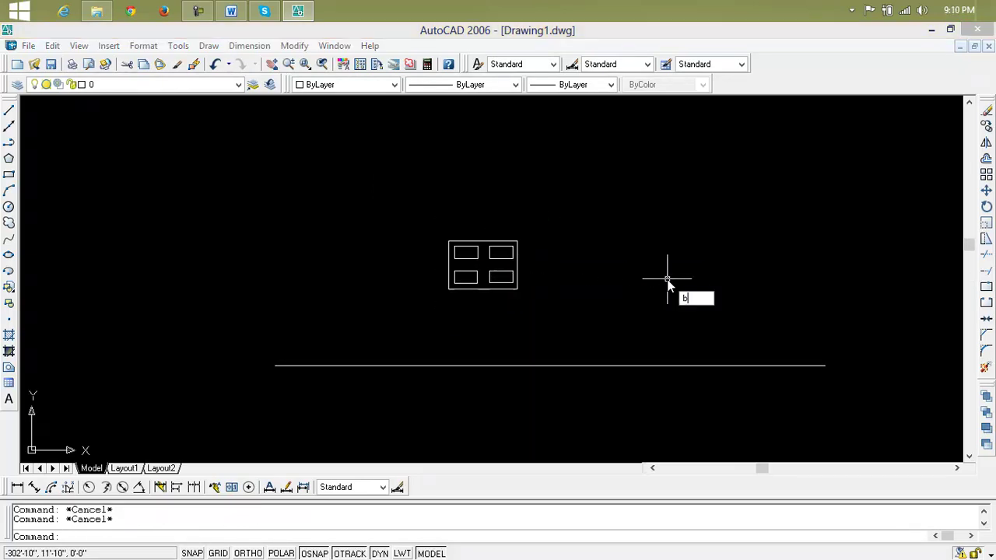
pyautogui.press('Return')
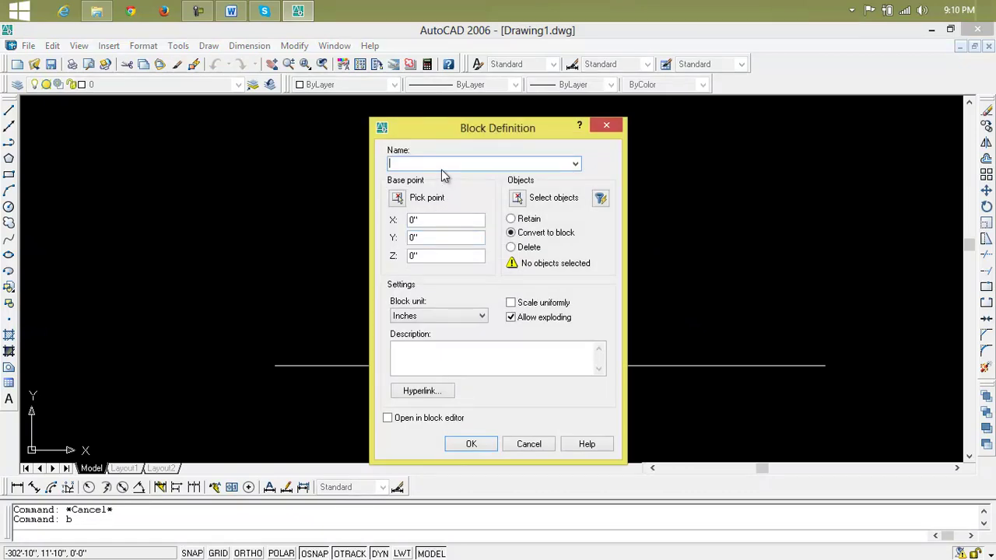
pyautogui.write('home')
pyautogui.press('Return')
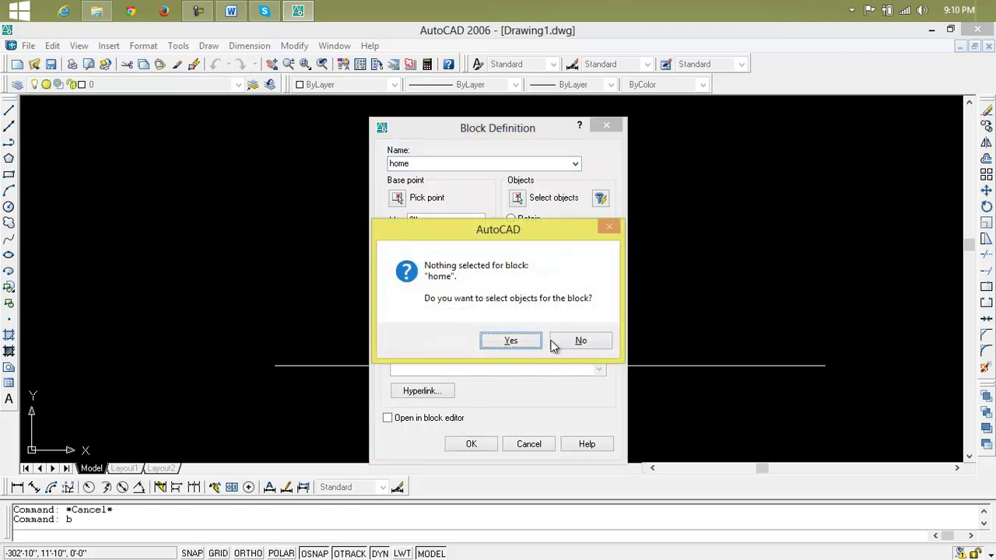
pyautogui.click(579, 341)
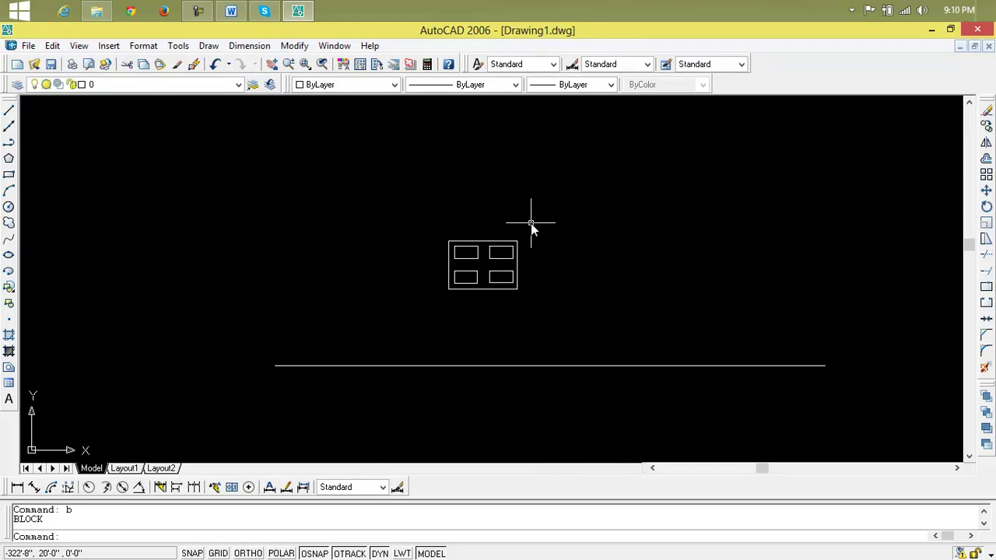
# Try to define the home block from the nested rectangles, with the outer rectangle's lower left corner as base point.
pyautogui.write('b')
pyautogui.press('Return')
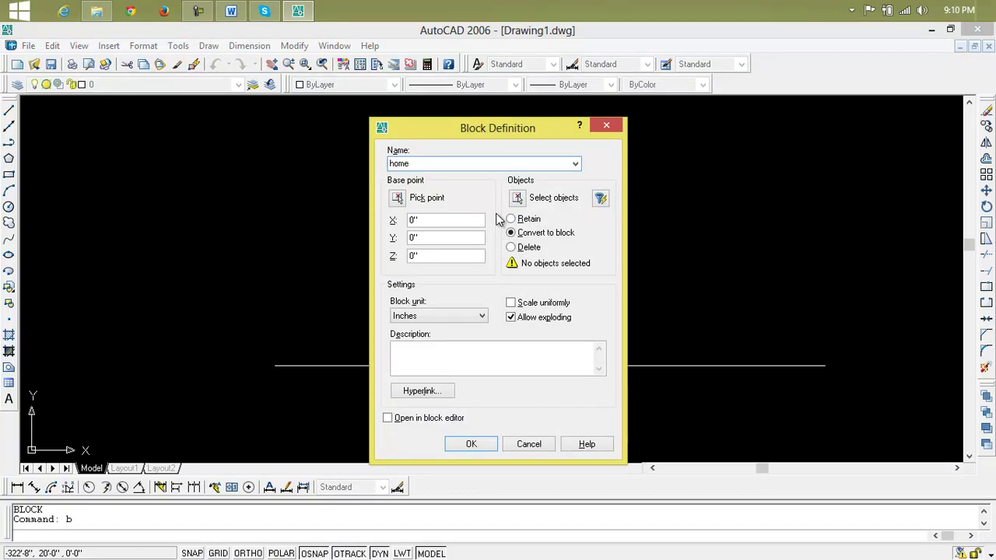
pyautogui.click(516, 199)
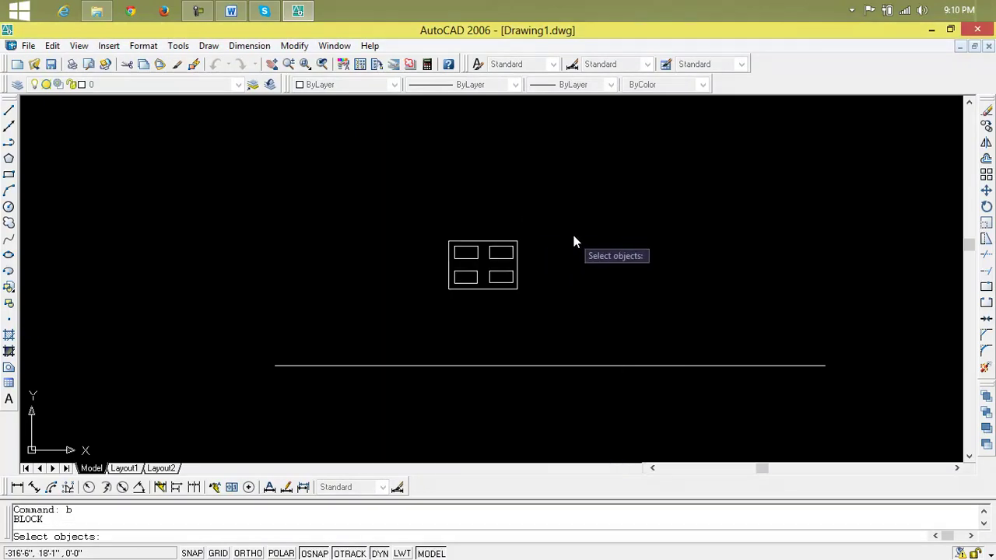
pyautogui.click(547, 224)
pyautogui.press('Return')
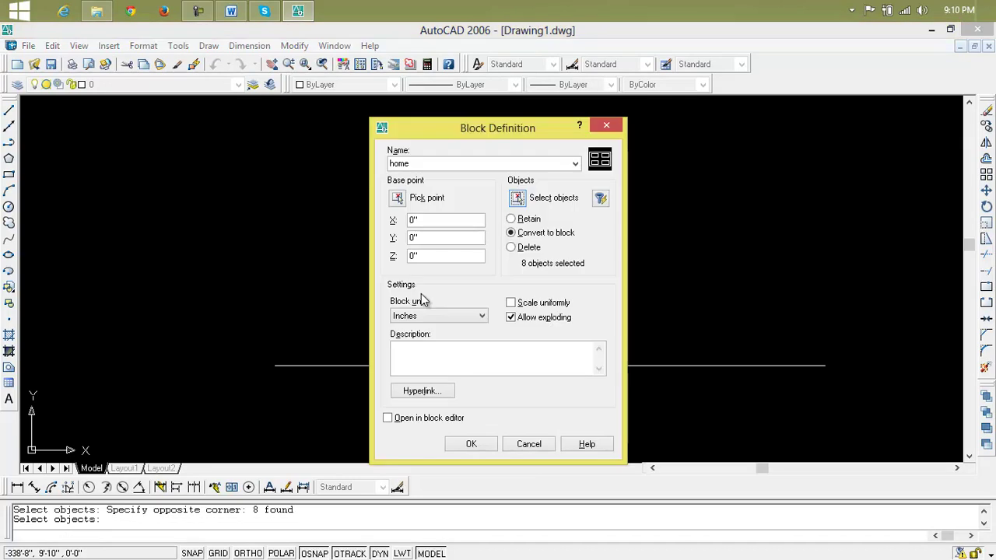
pyautogui.click(398, 199)
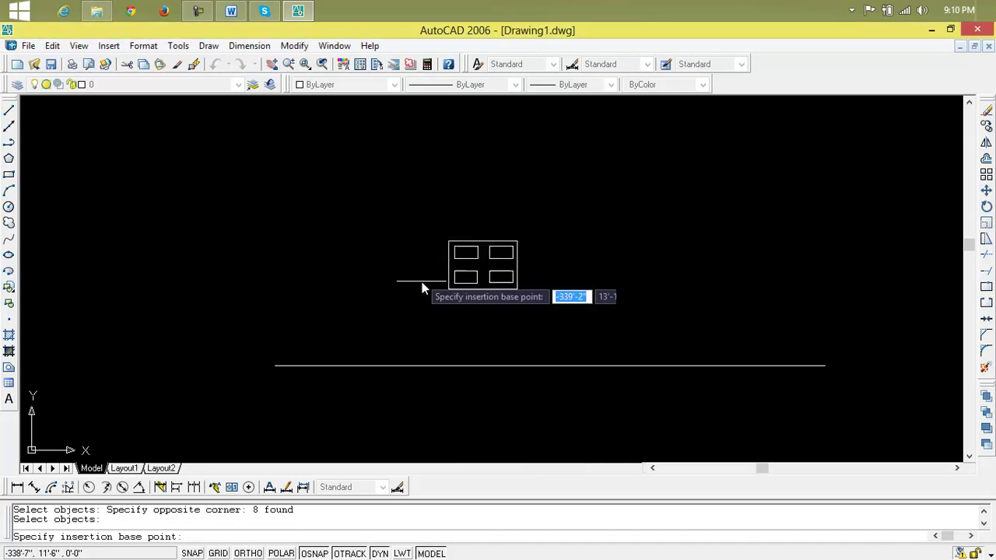
pyautogui.scroll(5, 454, 280)
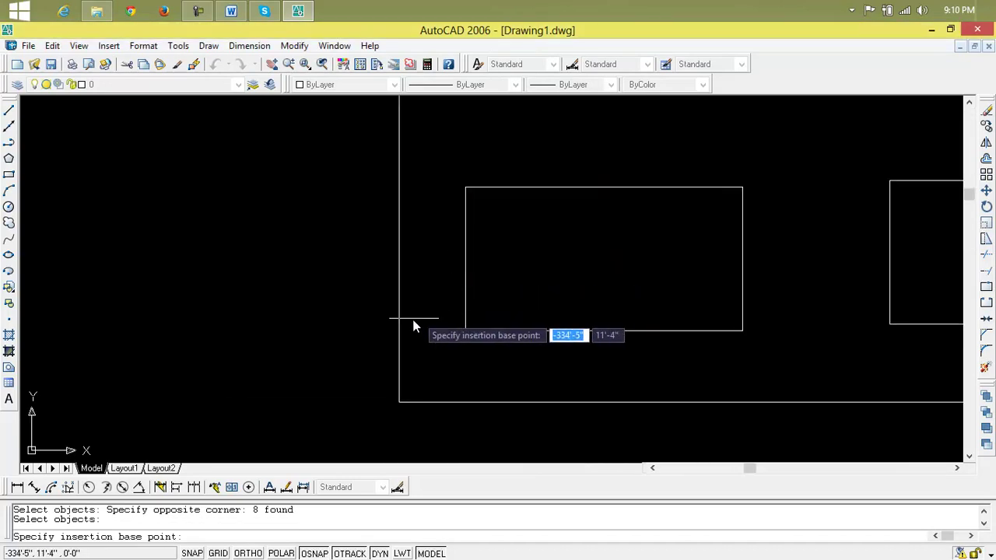
pyautogui.click(399, 403)
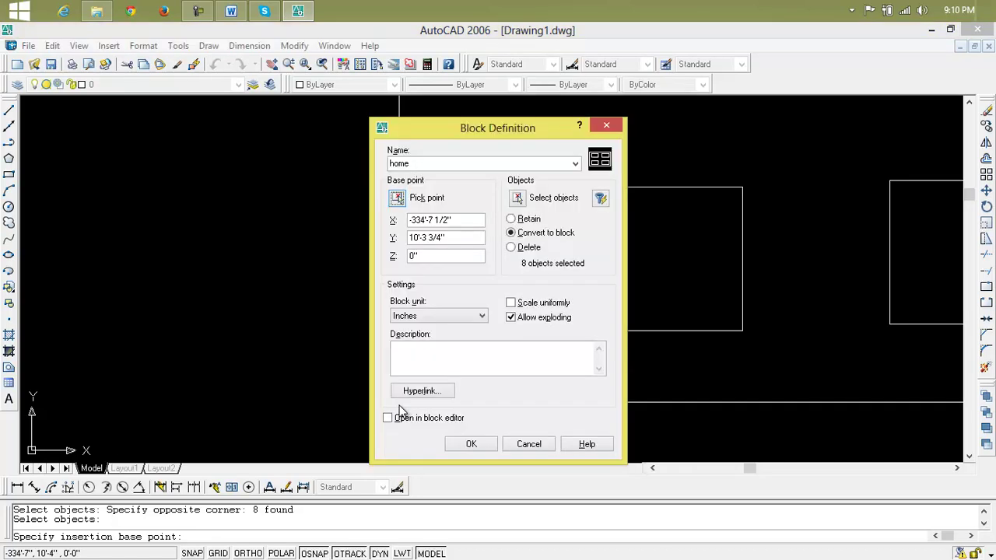
pyautogui.click(471, 443)
pyautogui.click(587, 347)
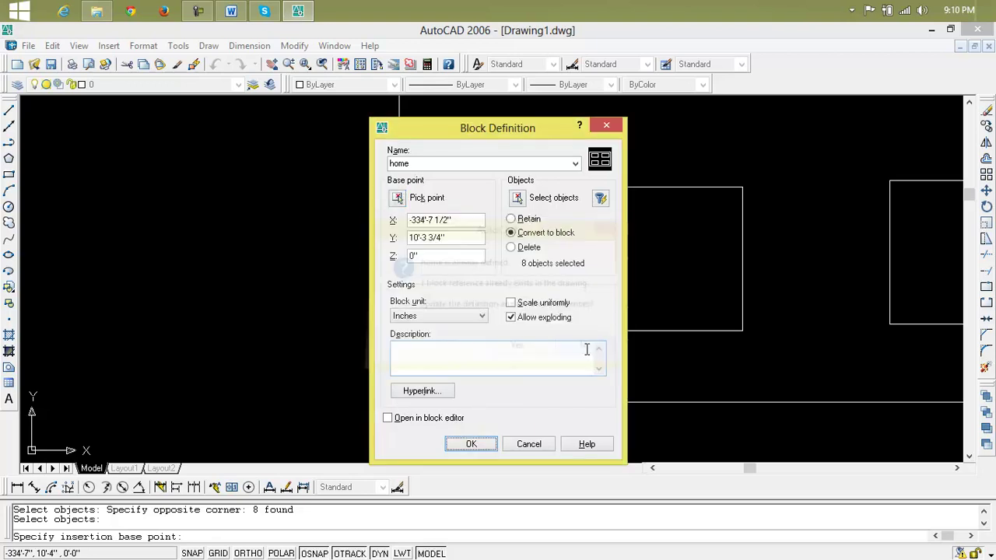
# Retry the home block with its base point picked again at the lower left corner, and close the block definition without redefining it.
pyautogui.click(397, 199)
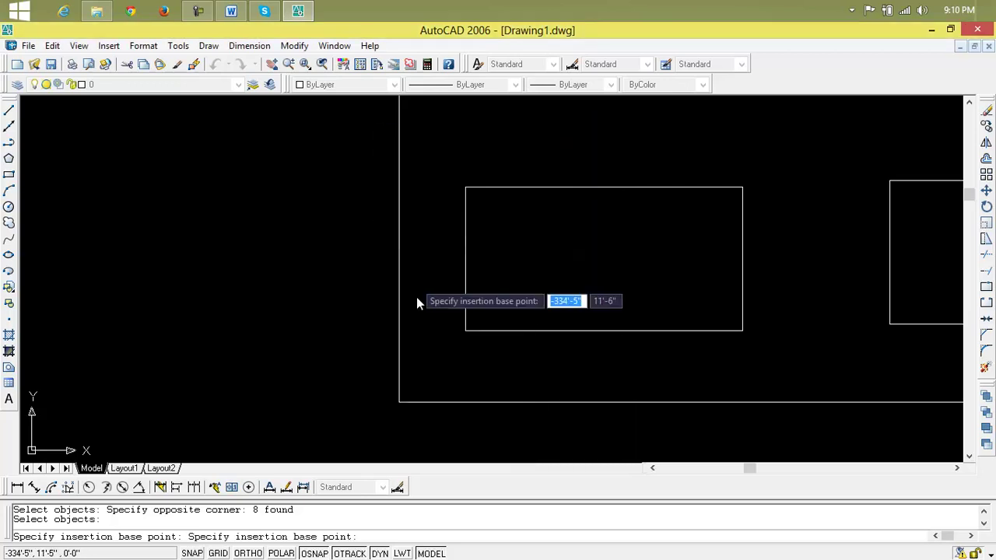
pyautogui.click(398, 403)
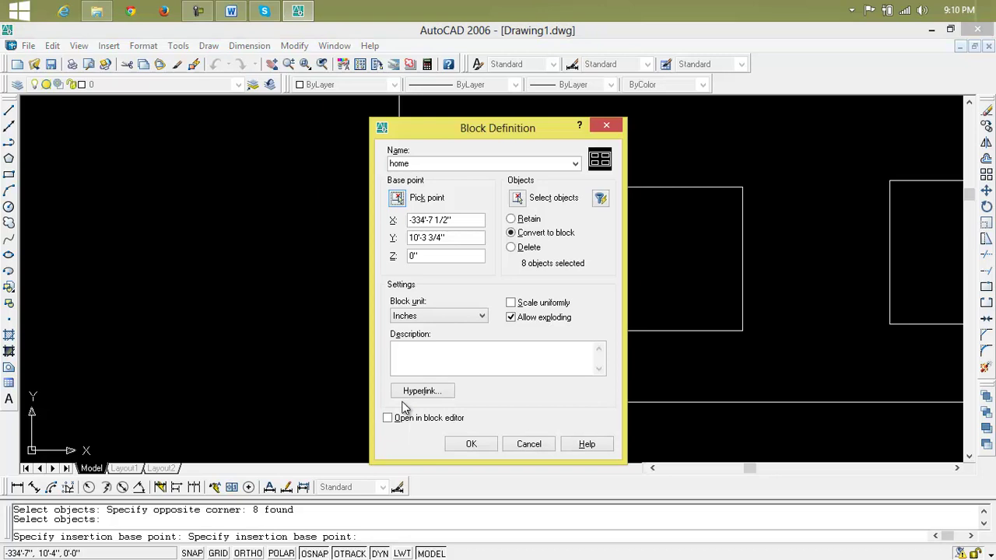
pyautogui.click(477, 445)
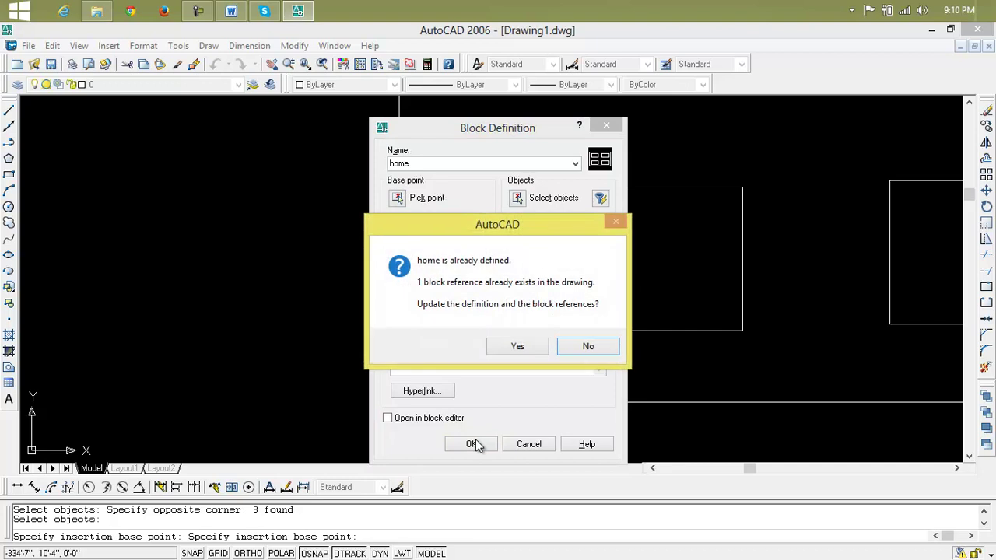
pyautogui.click(576, 348)
pyautogui.click(576, 164)
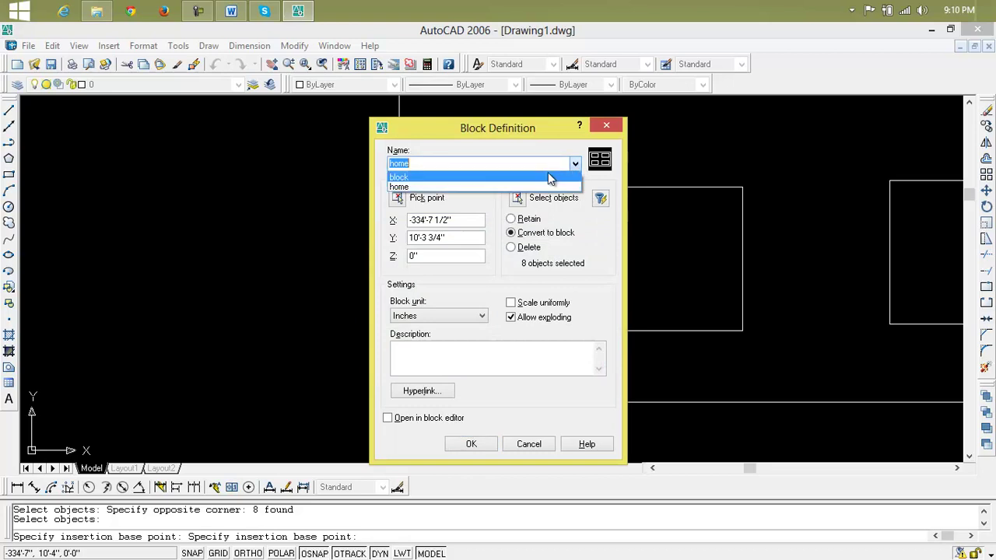
pyautogui.click(523, 187)
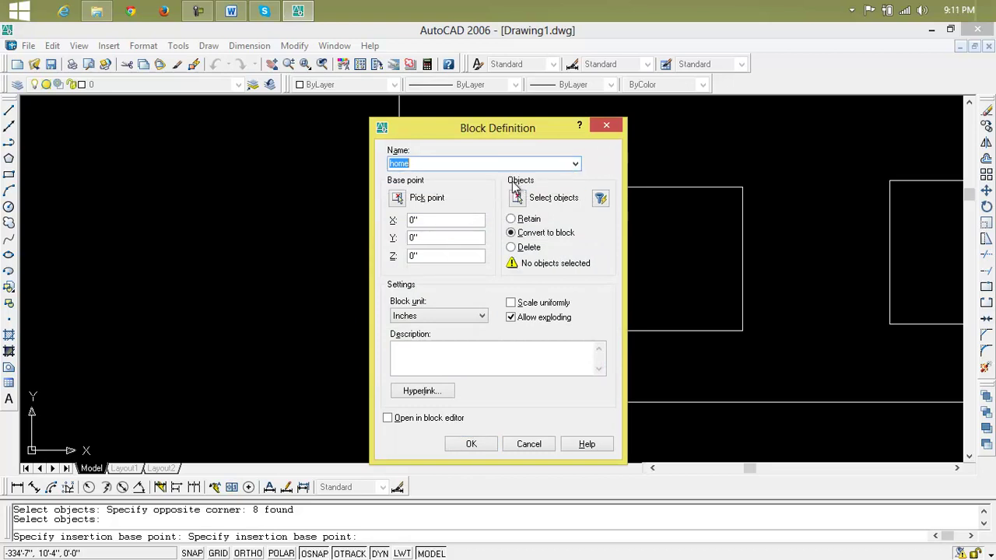
pyautogui.click(606, 125)
# Define a block named house from the nested rectangles, with the outer rectangle's lower left corner as base point.
pyautogui.scroll(-8, 608, 267)
pyautogui.moveTo(604, 267); pyautogui.dragTo(536, 267, button='middle')
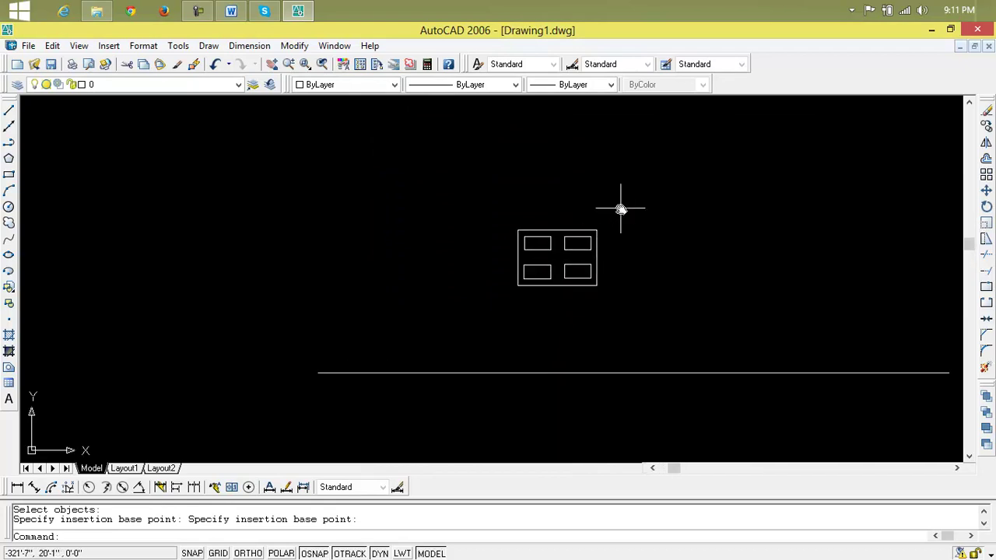
pyautogui.write('b')
pyautogui.press('Return')
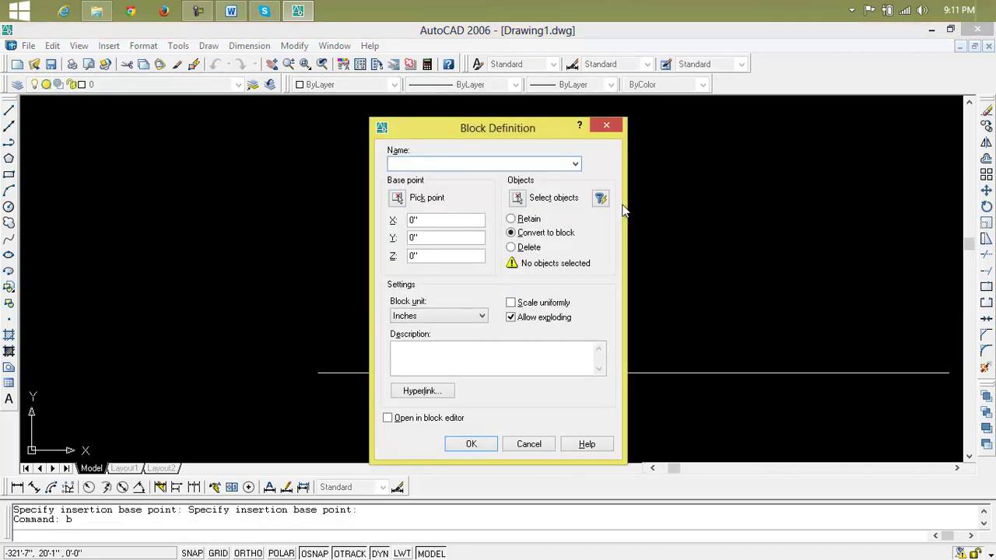
pyautogui.write('H')
pyautogui.click(545, 198)
pyautogui.click(622, 204)
pyautogui.click(496, 292)
pyautogui.press('Return')
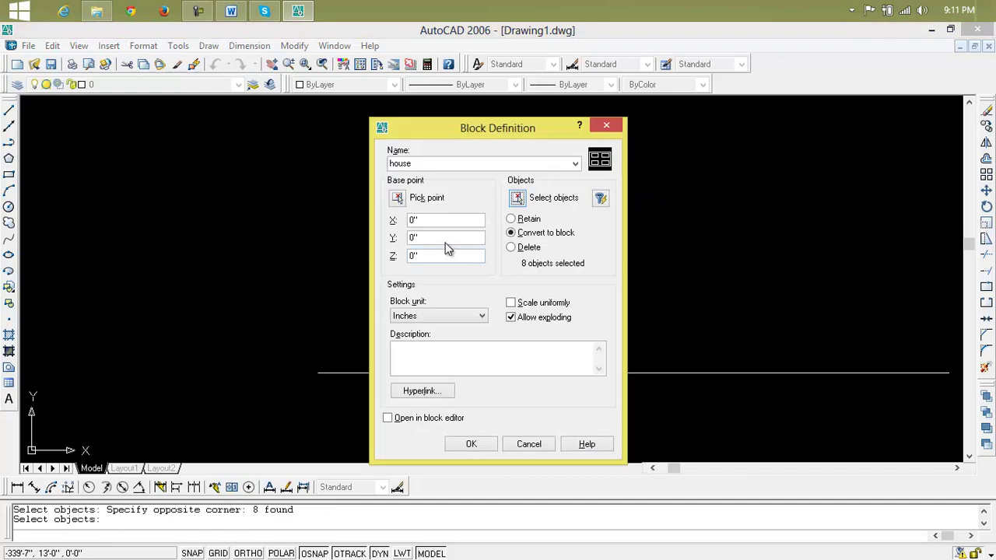
pyautogui.click(408, 199)
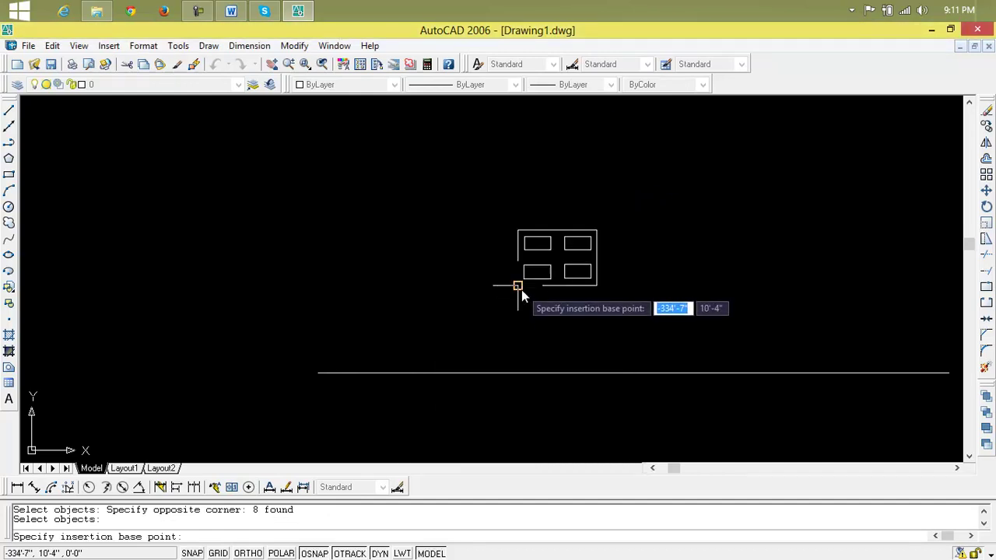
pyautogui.click(522, 289)
pyautogui.click(495, 447)
# Erase the original house block above the long horizontal line.
pyautogui.moveTo(592, 319); pyautogui.dragTo(535, 312, button='middle')
pyautogui.click(583, 193)
pyautogui.click(438, 330)
pyautogui.press('Delete')
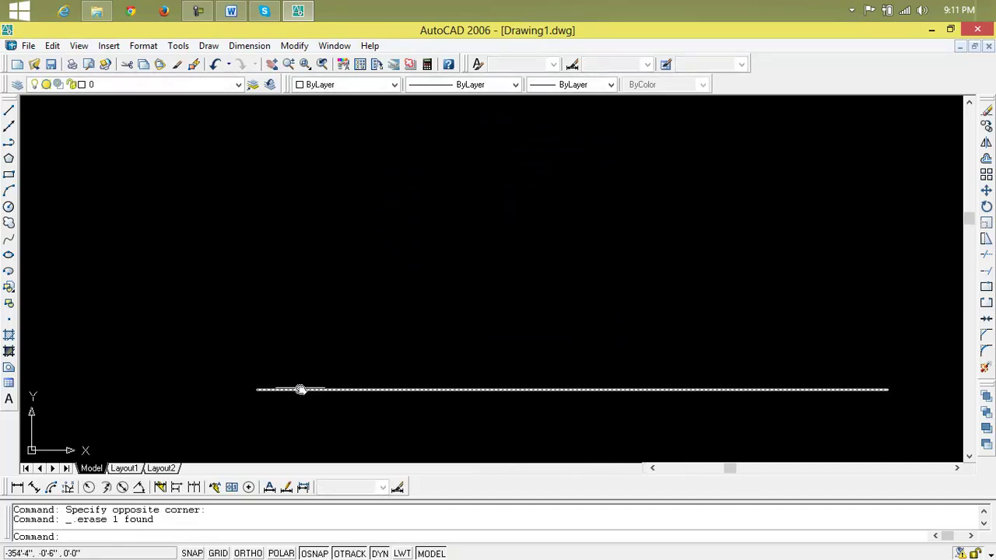
# Divide the long horizontal line into 4 segments with the house block, aligned with the line.
pyautogui.click(208, 45)
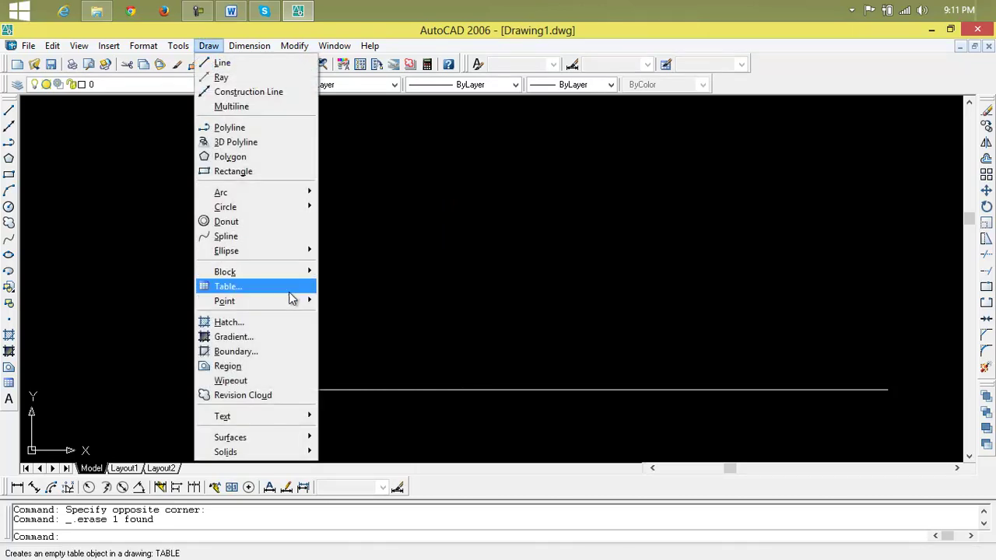
pyautogui.moveTo(289, 298)
pyautogui.click(351, 338)
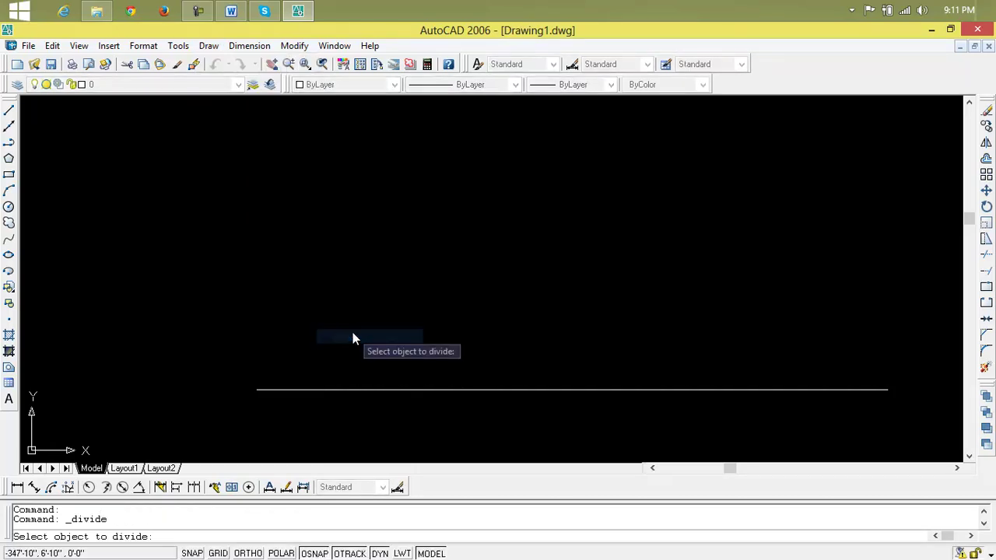
pyautogui.click(374, 390)
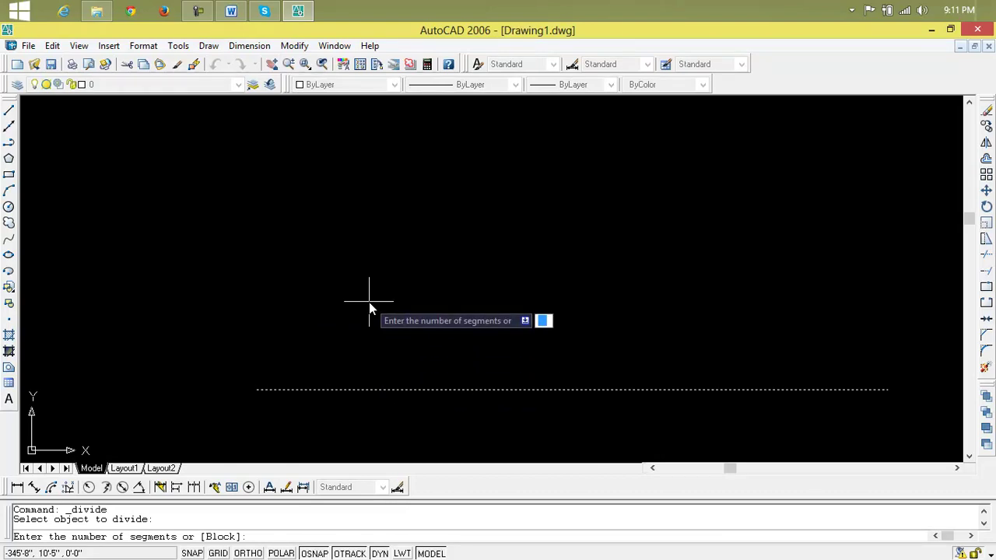
pyautogui.write('b')
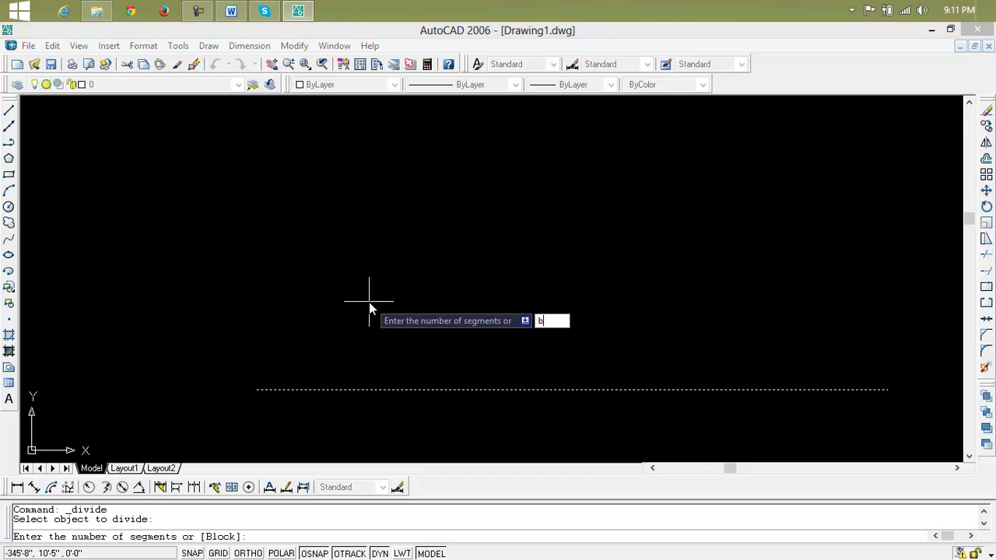
pyautogui.press('Return')
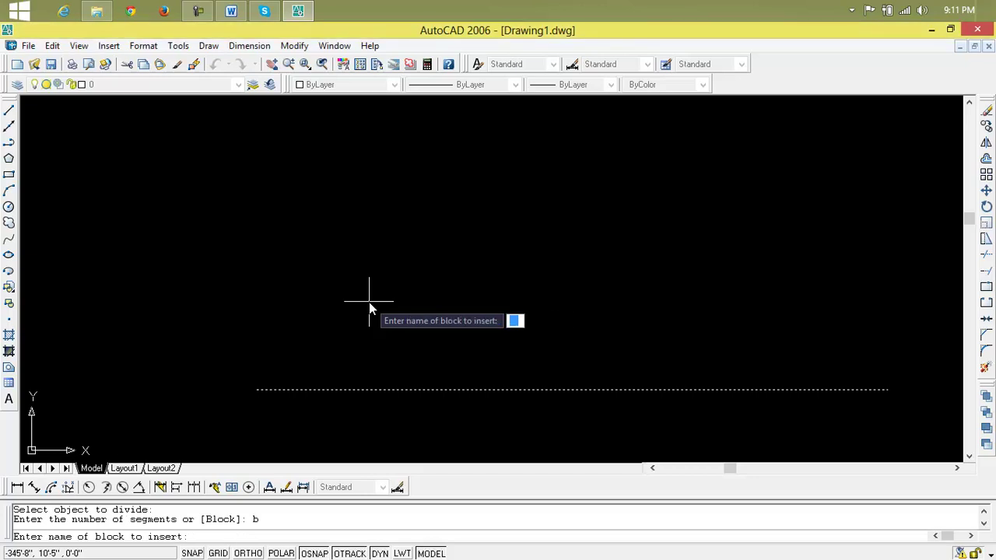
pyautogui.write('use')
pyautogui.press('BackSpace')
pyautogui.press('BackSpace')
pyautogui.press('BackSpace')
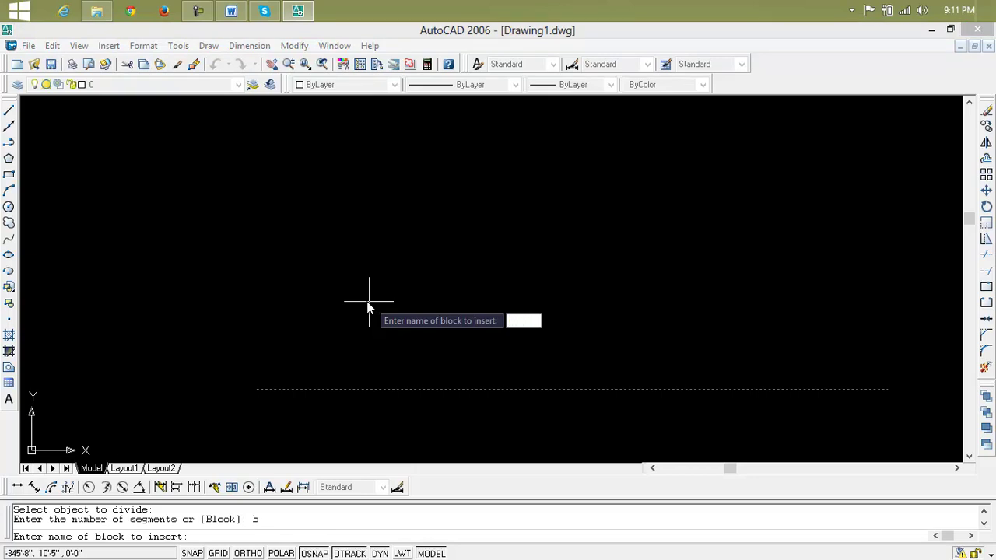
pyautogui.write('hous')
pyautogui.press('Return')
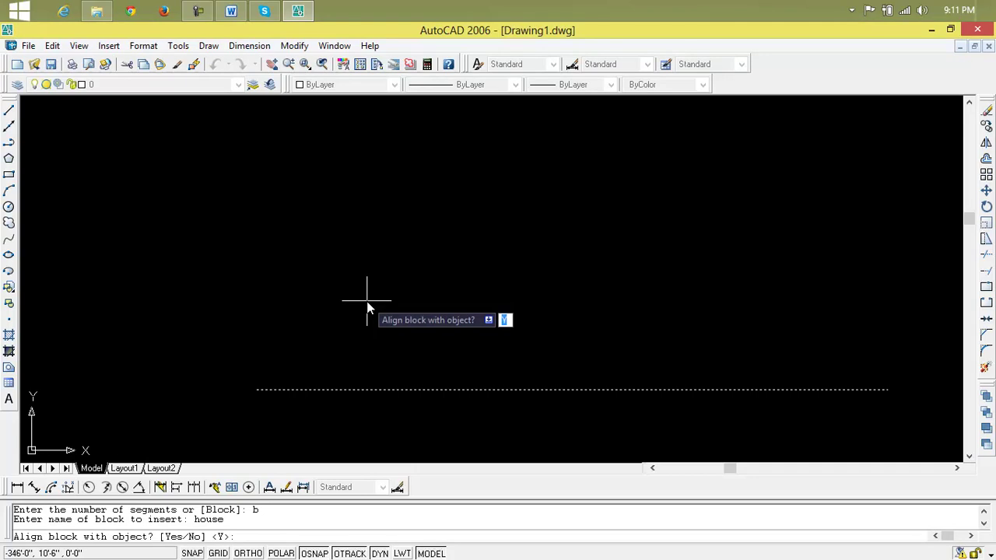
pyautogui.press('Return')
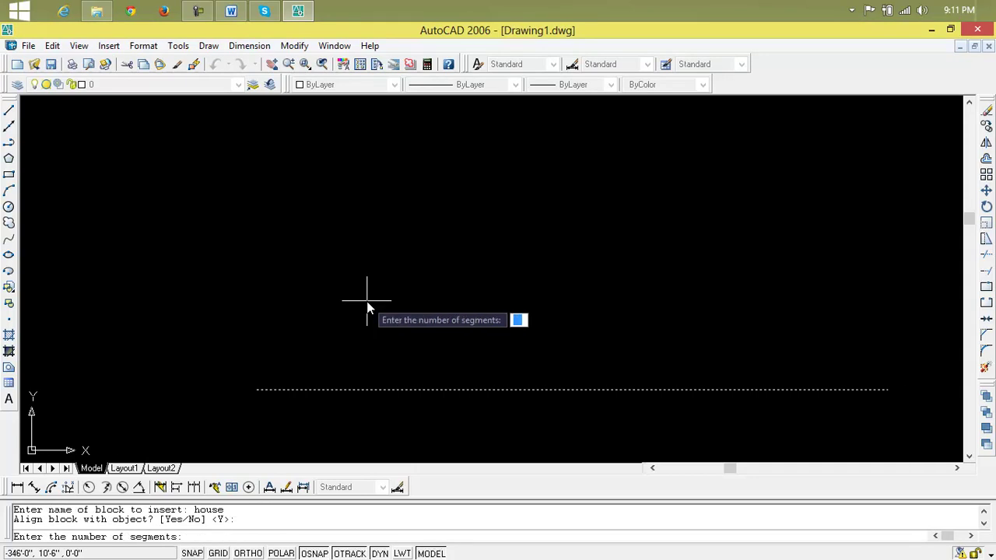
pyautogui.write('4')
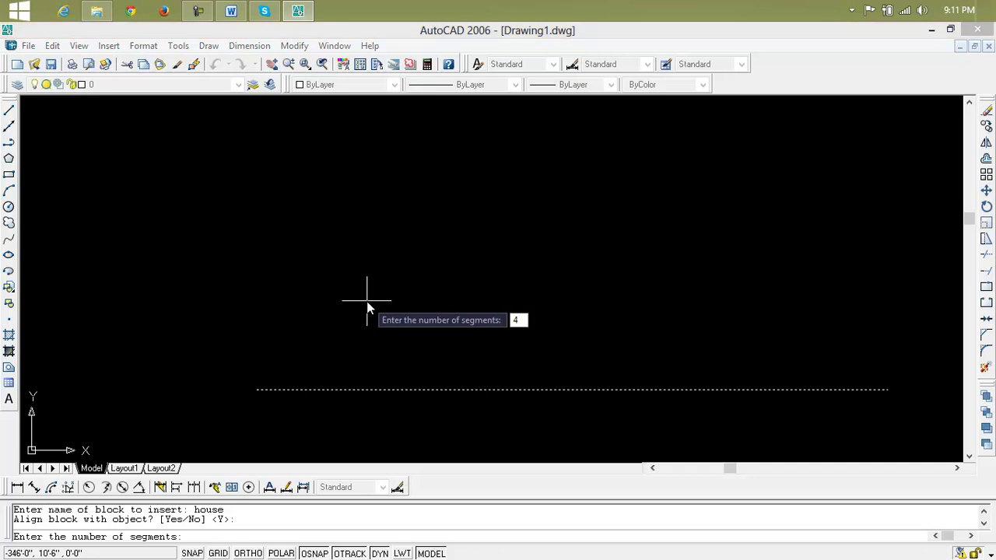
pyautogui.press('Return')
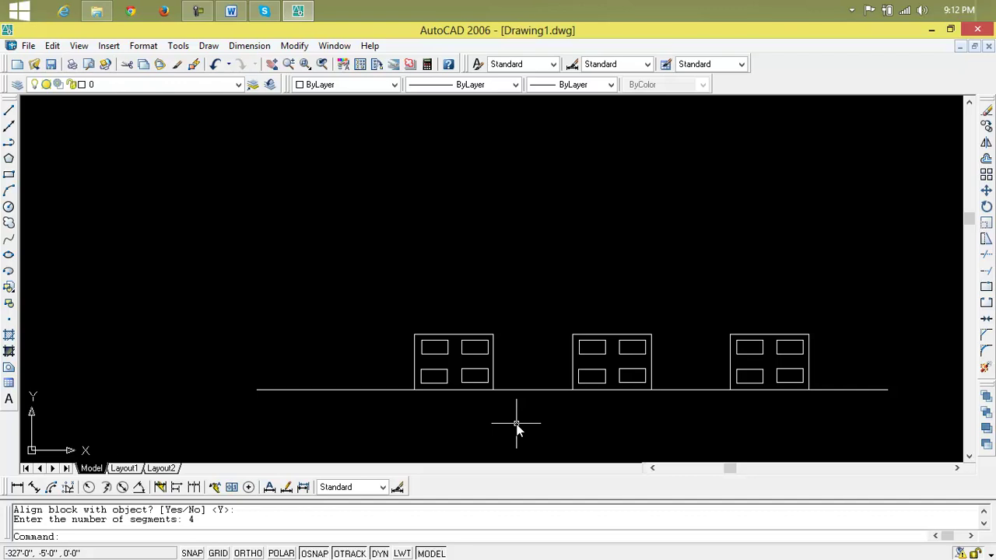
pyautogui.click(208, 45)
pyautogui.moveTo(258, 304)
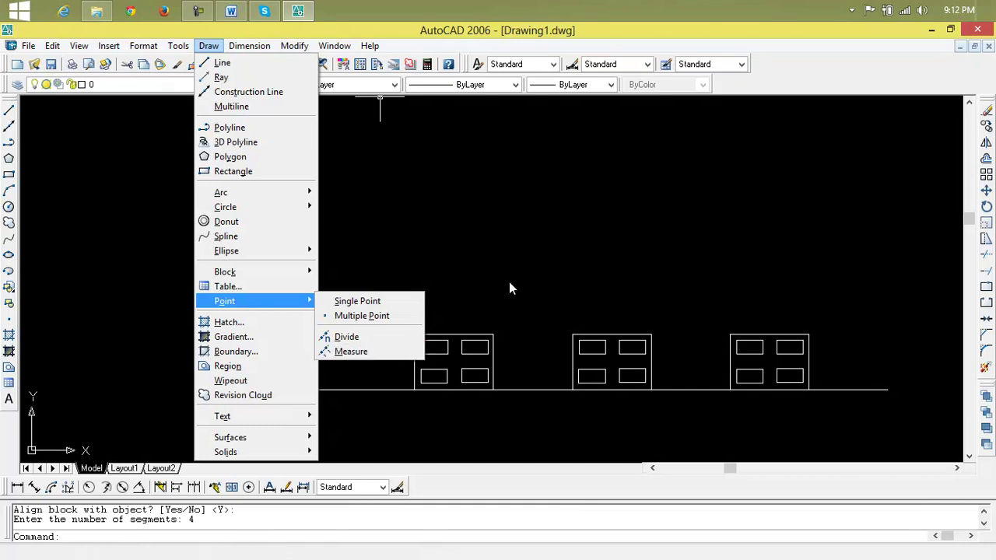
pyautogui.press('Escape')
pyautogui.press('Escape')
# Erase all the house blocks standing along the horizontal line, keeping the line.
pyautogui.click(861, 278)
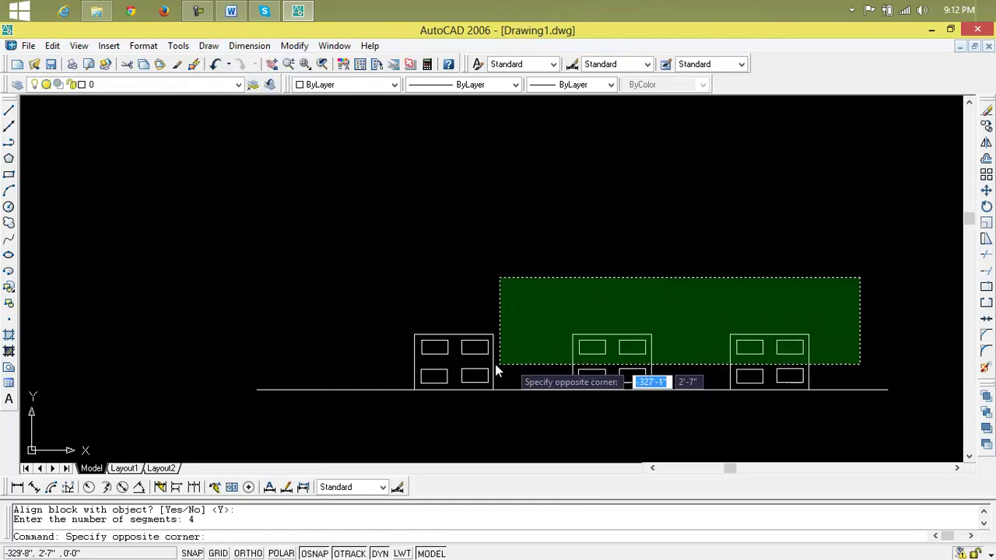
pyautogui.click(456, 393)
pyautogui.press('Delete')
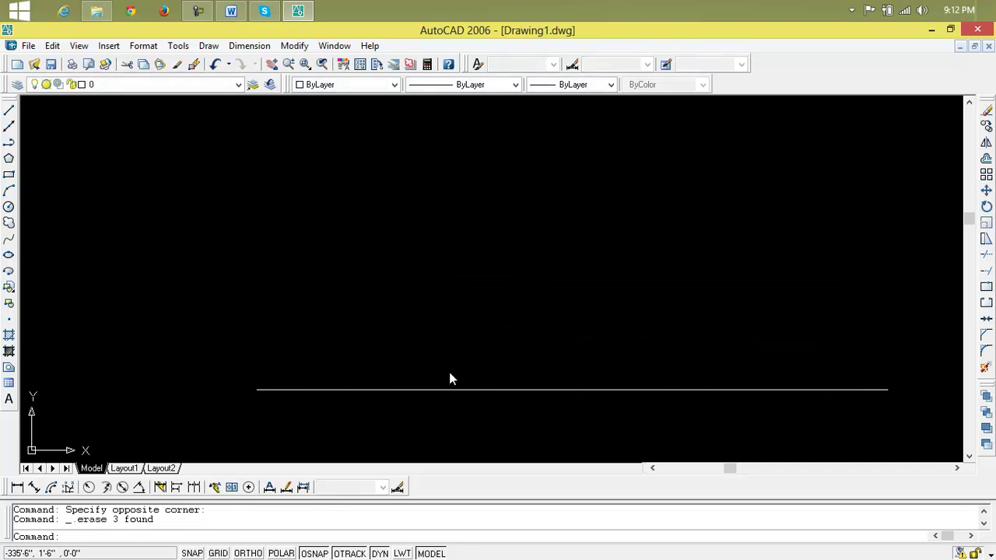
# Measure off the horizontal line with points at a segment length of 10'.
pyautogui.click(212, 47)
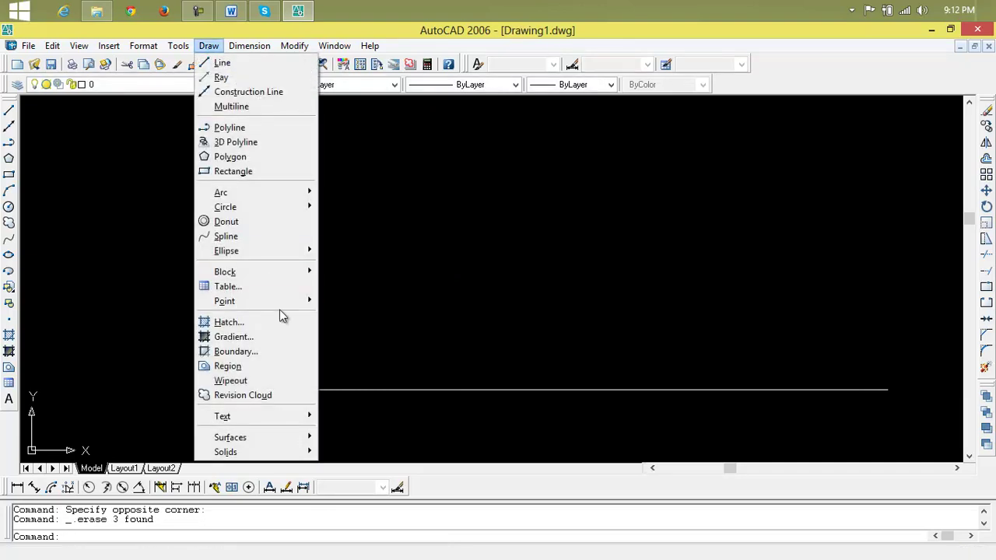
pyautogui.moveTo(279, 301)
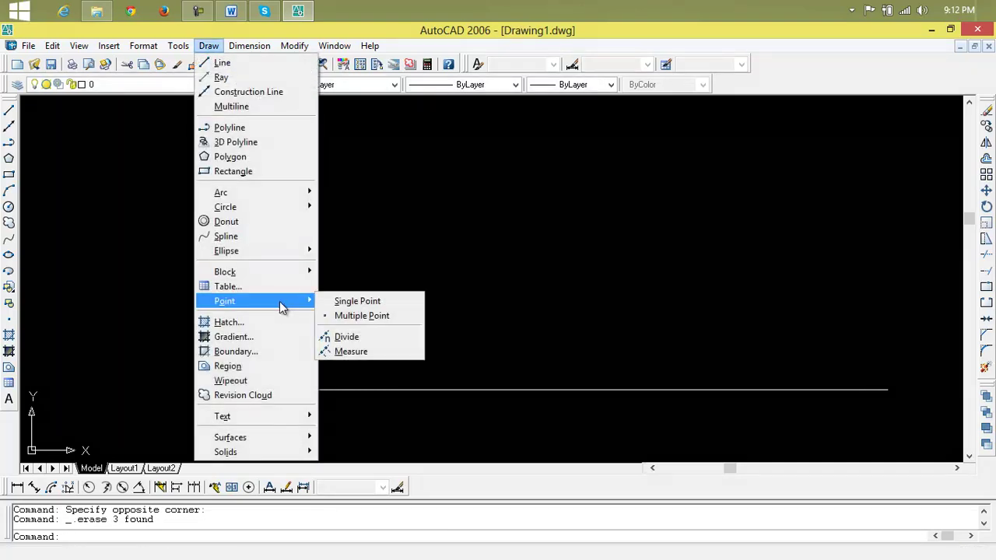
pyautogui.click(344, 353)
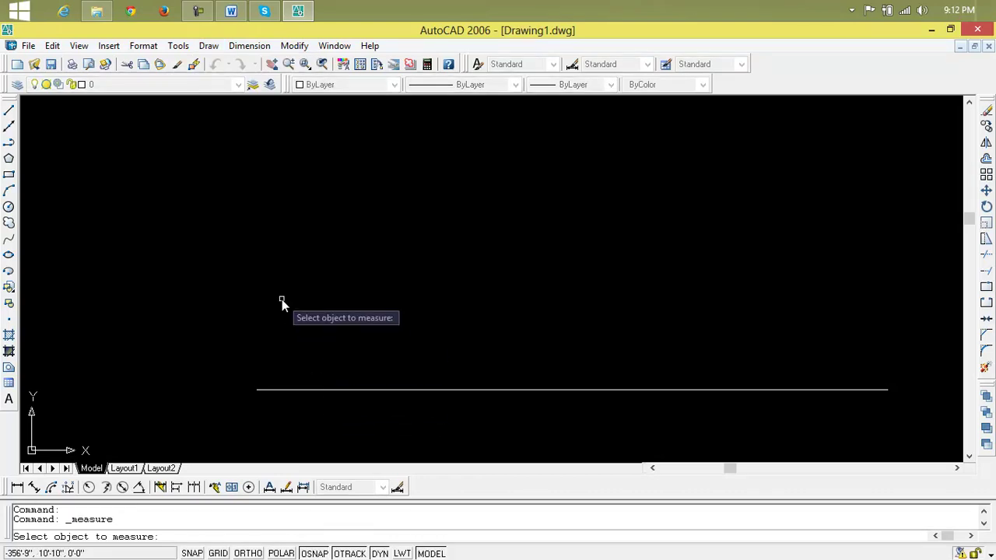
pyautogui.click(307, 390)
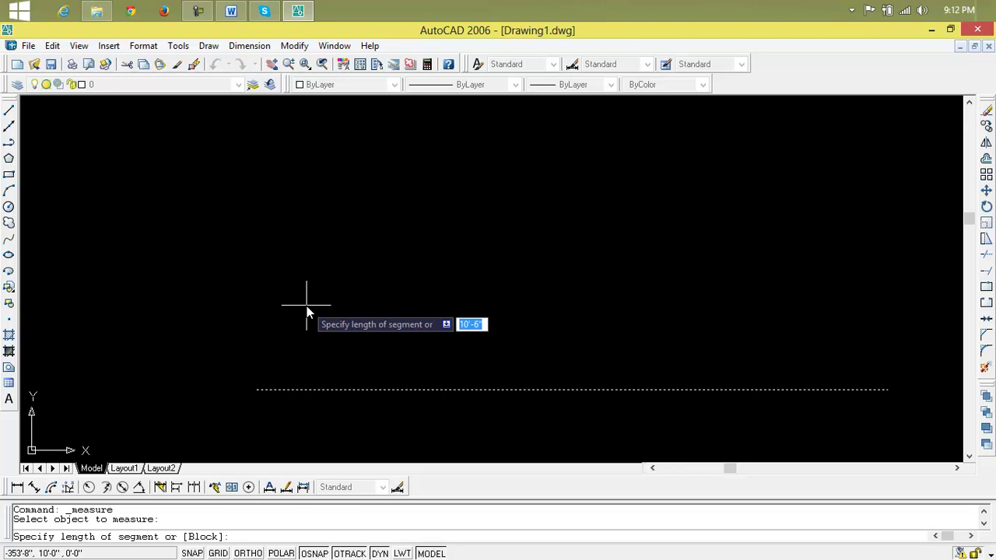
pyautogui.write('10')
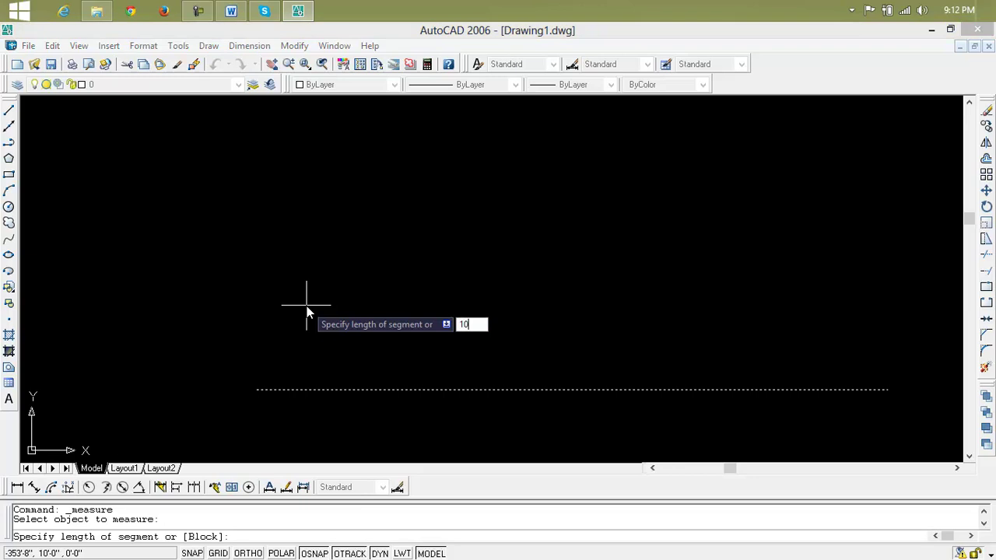
pyautogui.write("'")
pyautogui.press('Return')
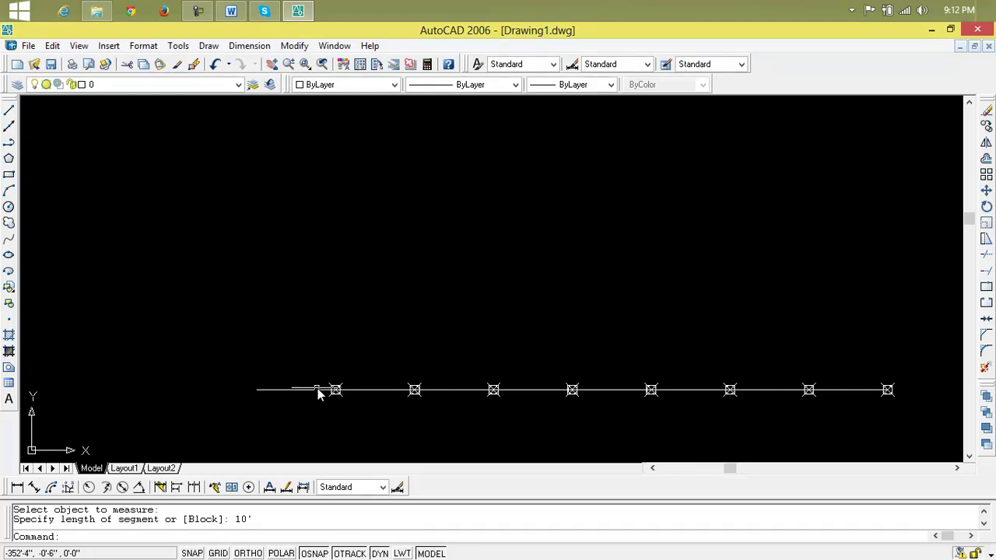
# Add an aligned dimension above the line between its left end and the first point.
pyautogui.click(34, 488)
pyautogui.click(257, 390)
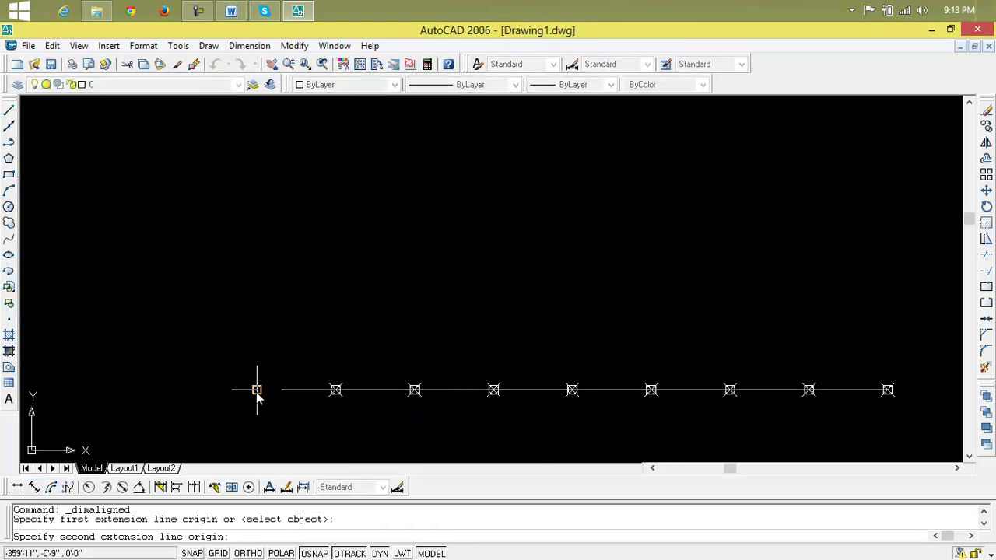
pyautogui.click(335, 390)
pyautogui.click(332, 342)
pyautogui.scroll(1, 303, 365)
pyautogui.scroll(2, 302, 359)
pyautogui.scroll(-3, 303, 359)
pyautogui.moveTo(302, 358); pyautogui.dragTo(225, 358, button='middle')
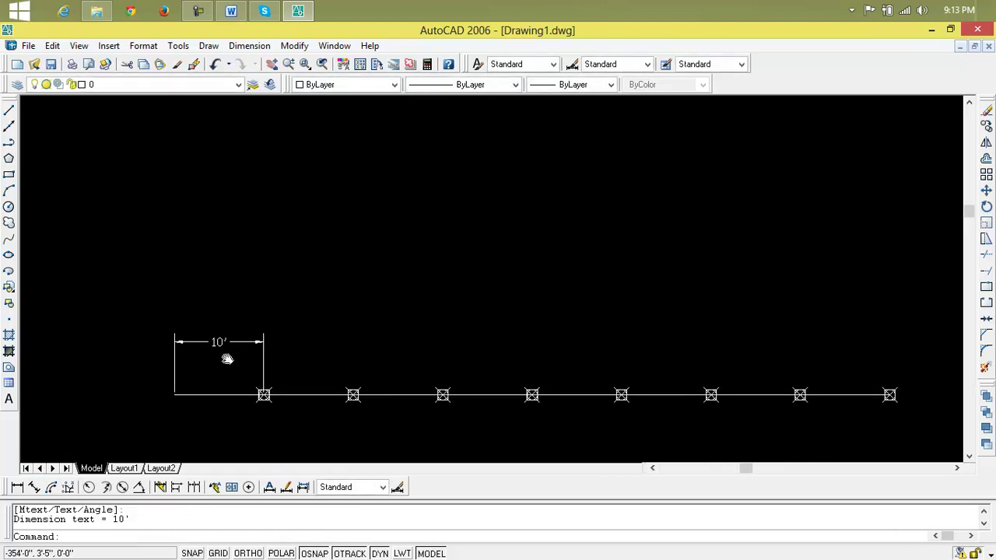
# Add a linear dimension above the line between the last two points at its right end.
pyautogui.click(17, 487)
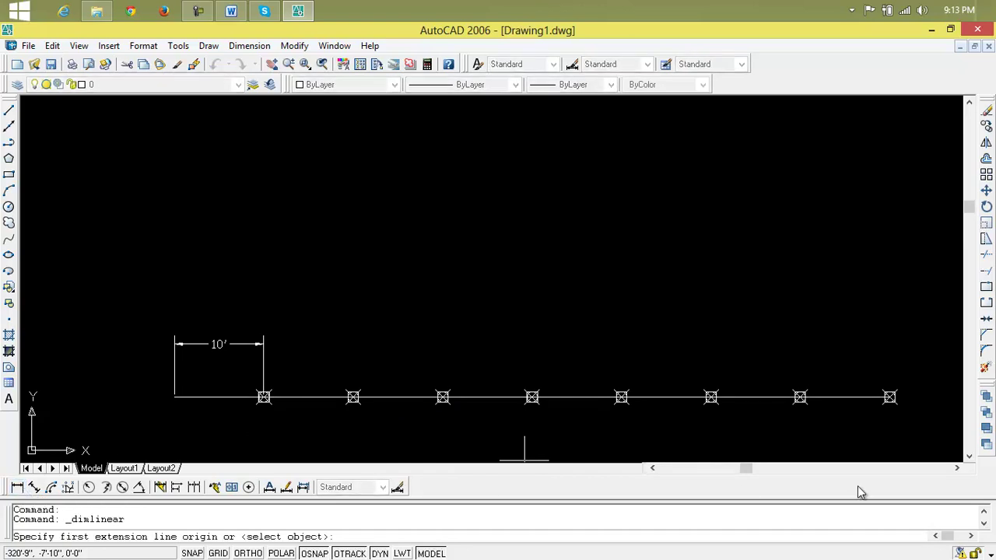
pyautogui.click(800, 397)
pyautogui.click(890, 397)
pyautogui.click(870, 344)
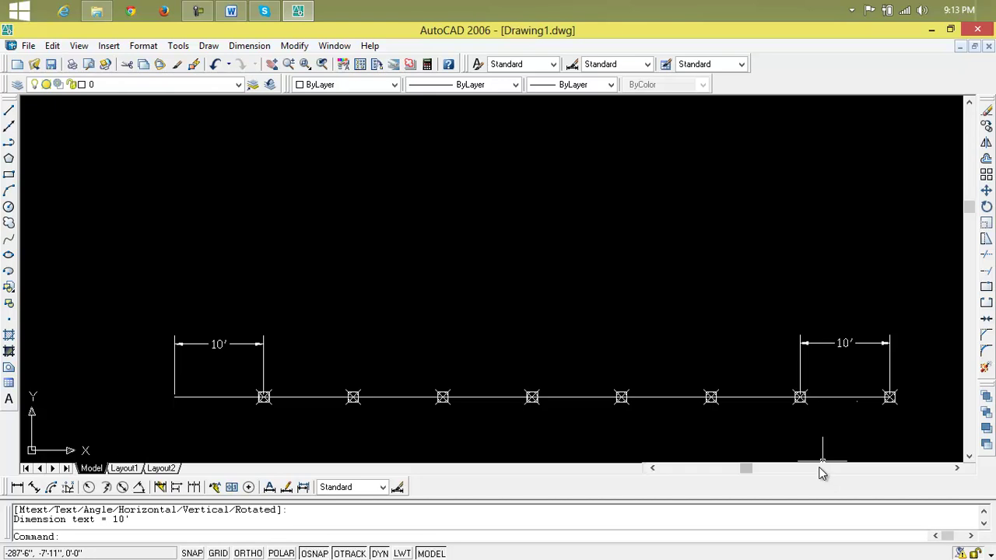
# Undo the two dimensions and the view changes made along with them.
pyautogui.hotkey('ctrl', 'z')
pyautogui.hotkey('ctrl', 'z')
pyautogui.hotkey('ctrl', 'z')
pyautogui.hotkey('ctrl', 'z')
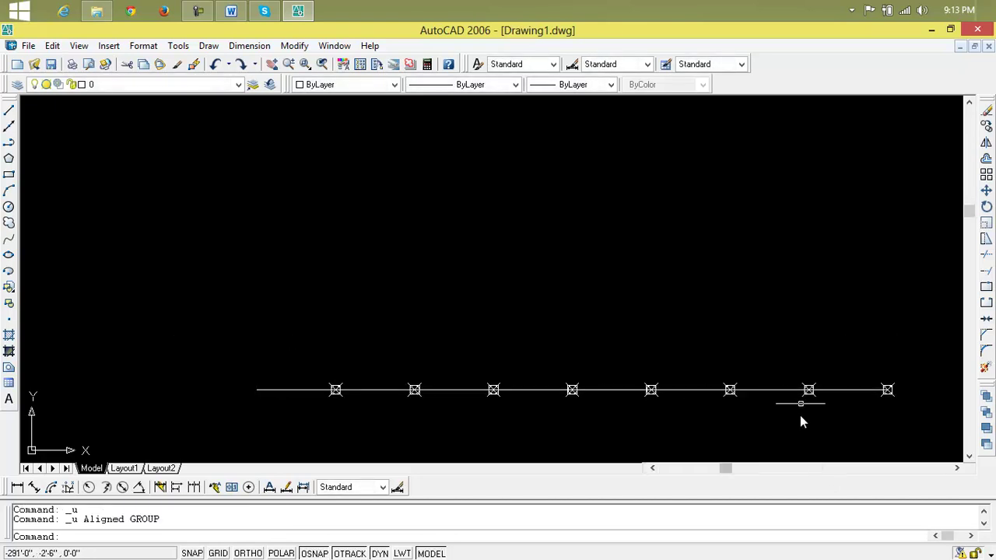
pyautogui.click(917, 347)
pyautogui.click(321, 411)
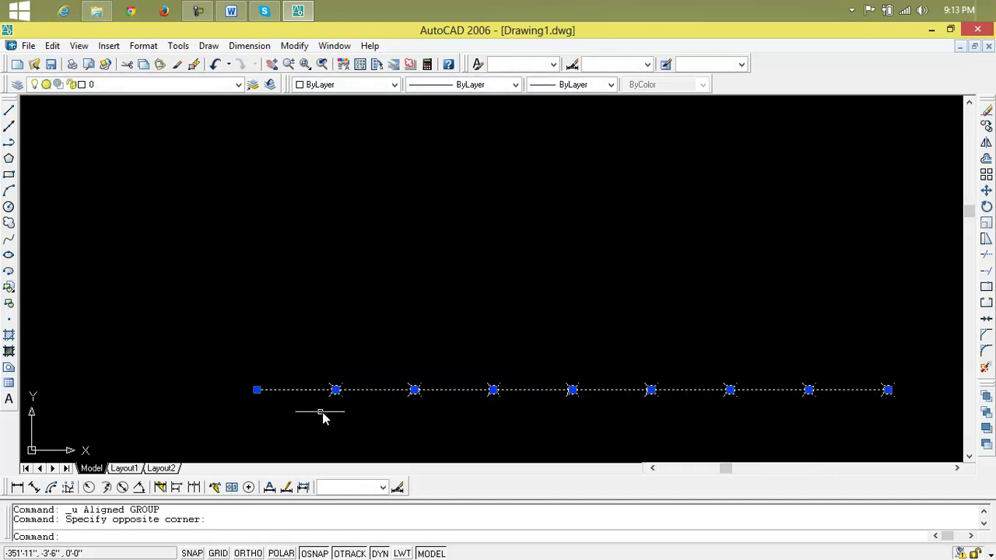
pyautogui.press('Escape')
pyautogui.press('Escape')
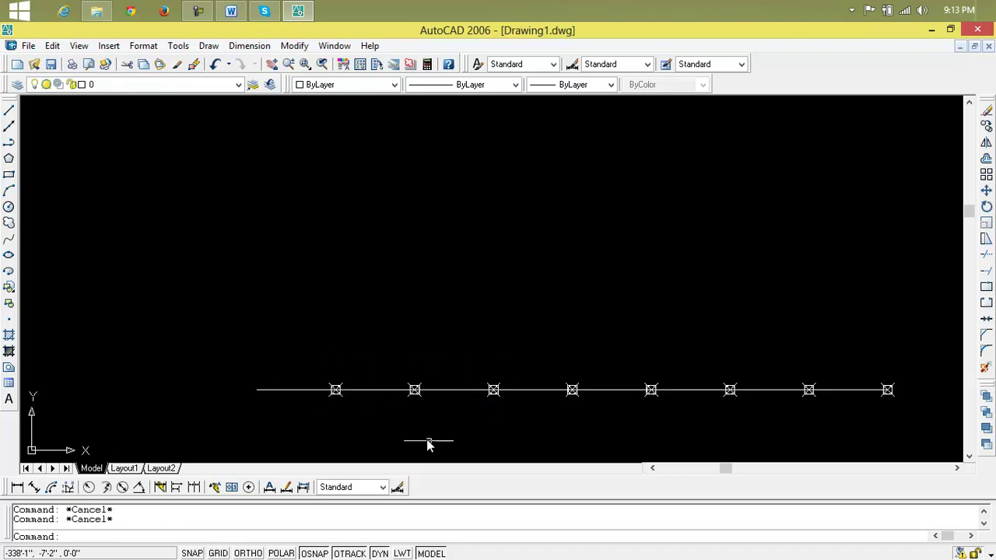
pyautogui.click(337, 390)
pyautogui.press('Escape')
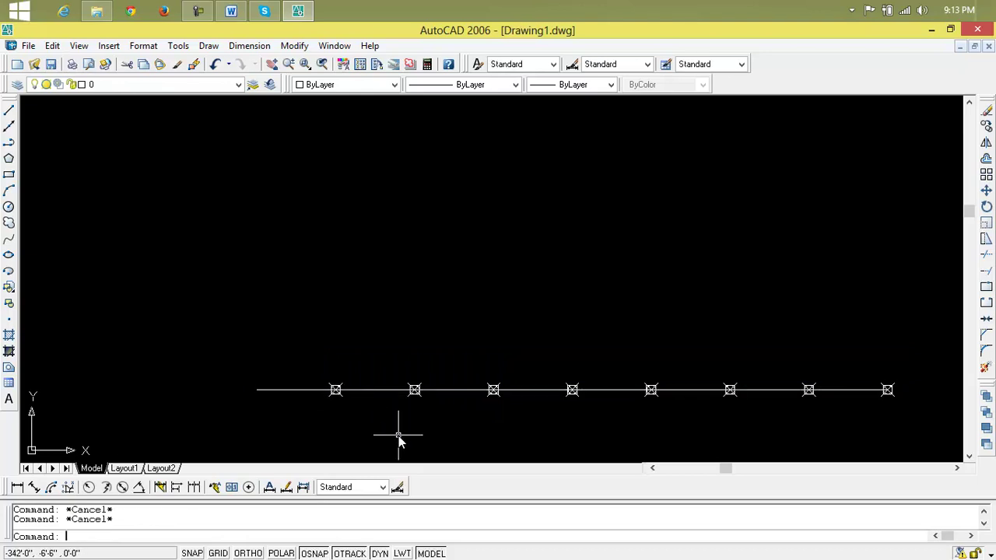
# Move the horizontal line by its midpoint grip straight down, clear of the row of measured points.
pyautogui.scroll(-2, 400, 433)
pyautogui.moveTo(400, 434); pyautogui.dragTo(364, 313, button='middle')
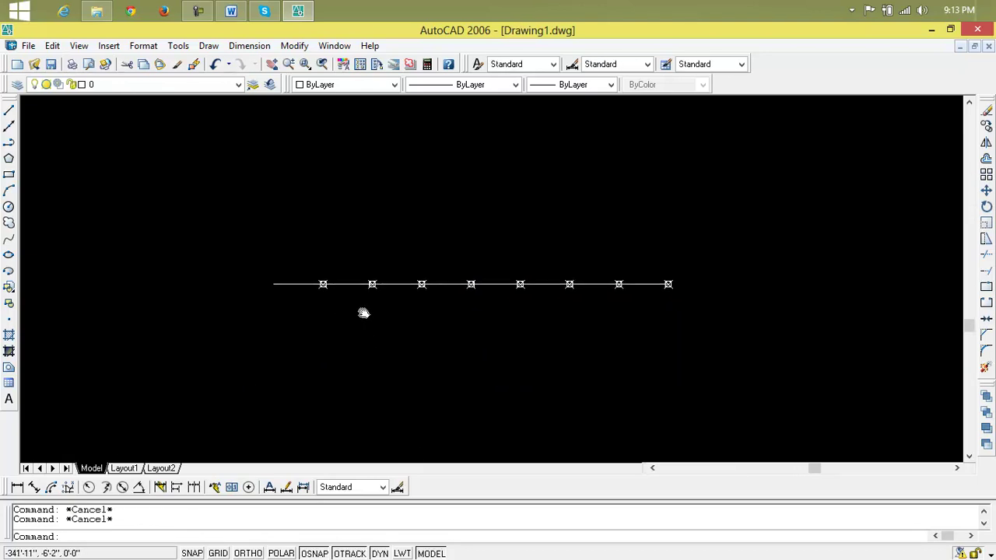
pyautogui.click(287, 275)
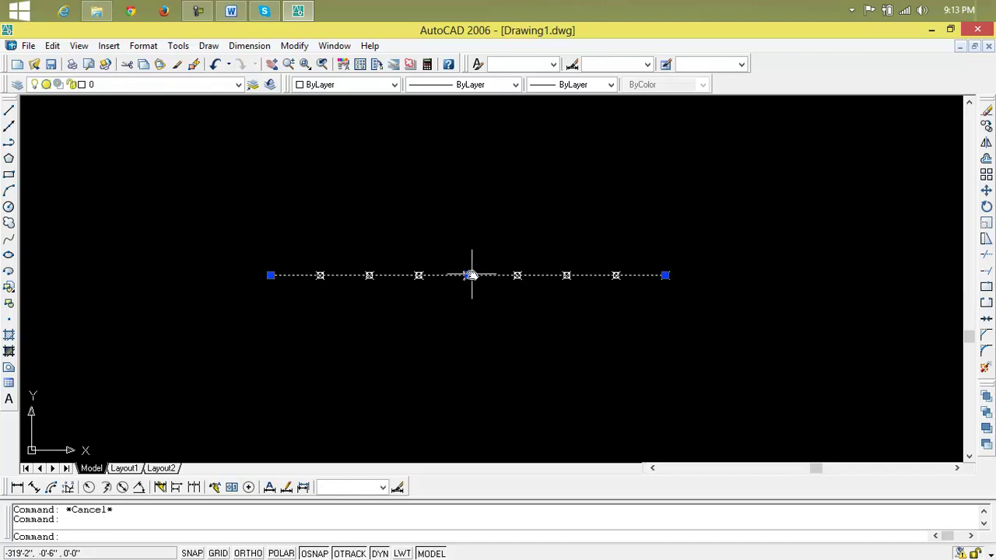
pyautogui.click(463, 359)
pyautogui.click(472, 352)
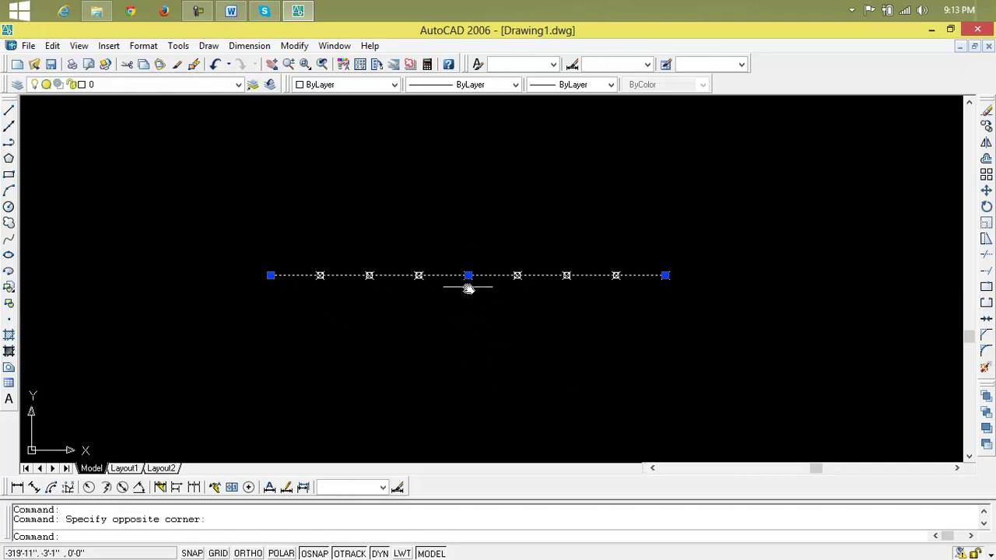
pyautogui.click(468, 276)
pyautogui.click(468, 345)
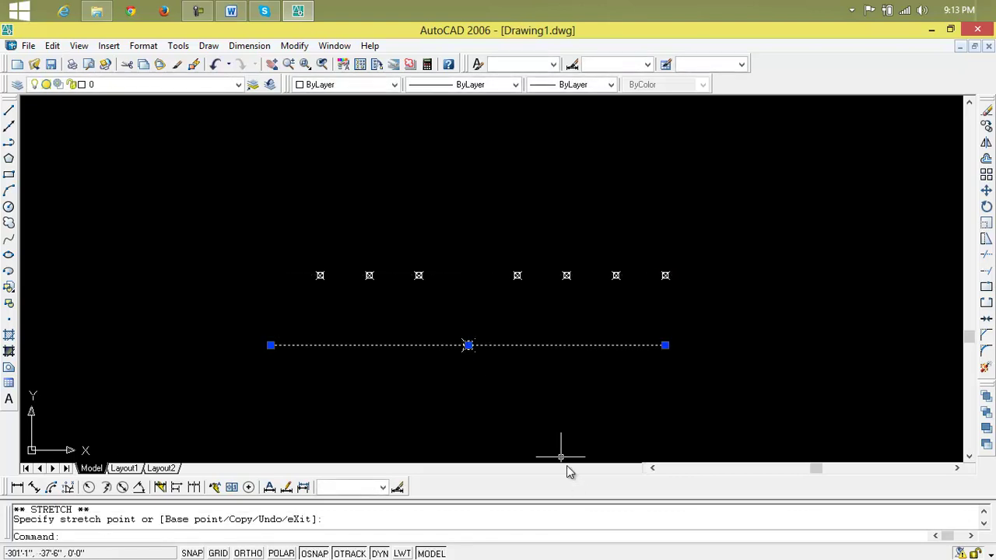
# Try to erase the row of points above the line while the line is still selected, and undo the erasure.
pyautogui.click(705, 263)
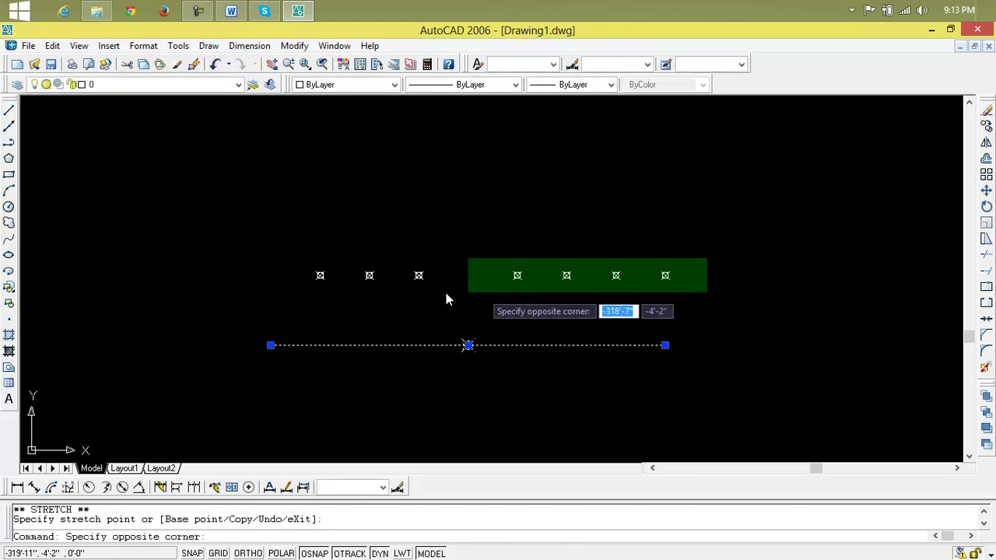
pyautogui.click(319, 293)
pyautogui.press('Delete')
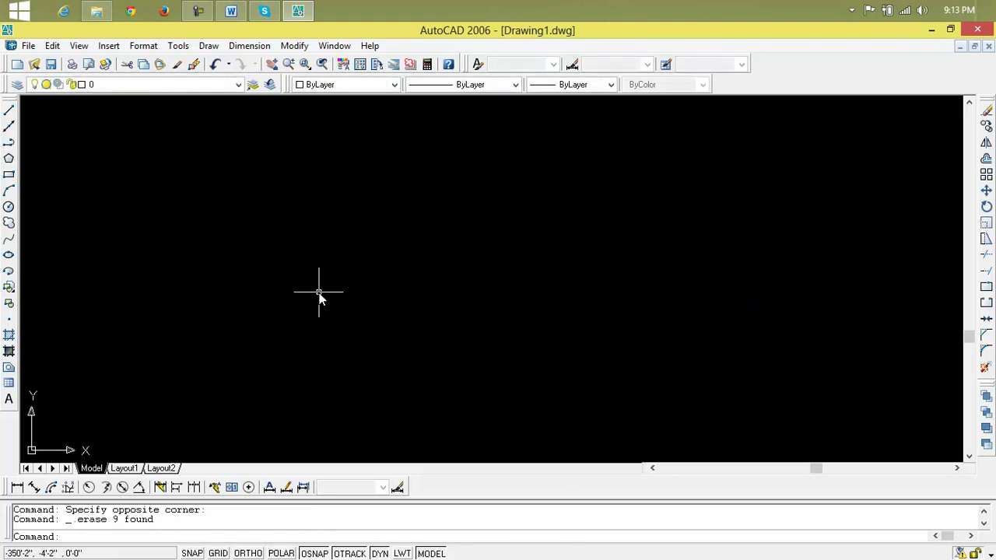
pyautogui.hotkey('ctrl', 'z')
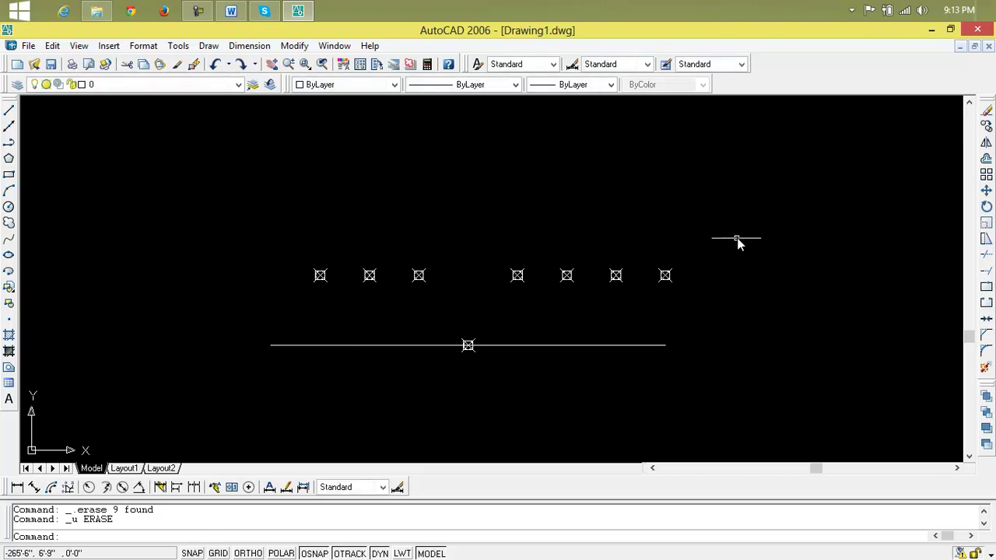
# Erase only the row of leftover points above the moved line.
pyautogui.click(735, 239)
pyautogui.click(311, 303)
pyautogui.press('Delete')
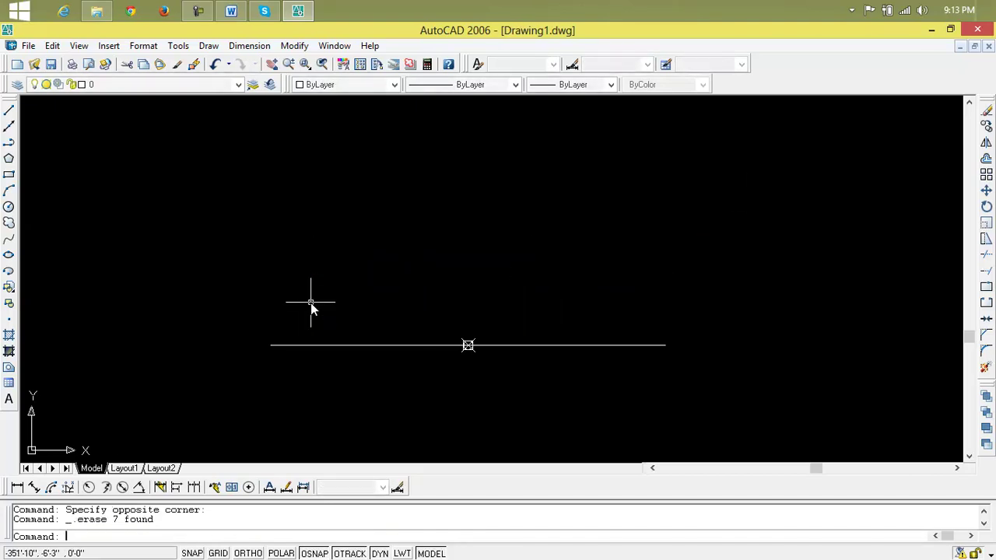
# Erase the leftover point at the middle of the horizontal line.
pyautogui.press('Delete')
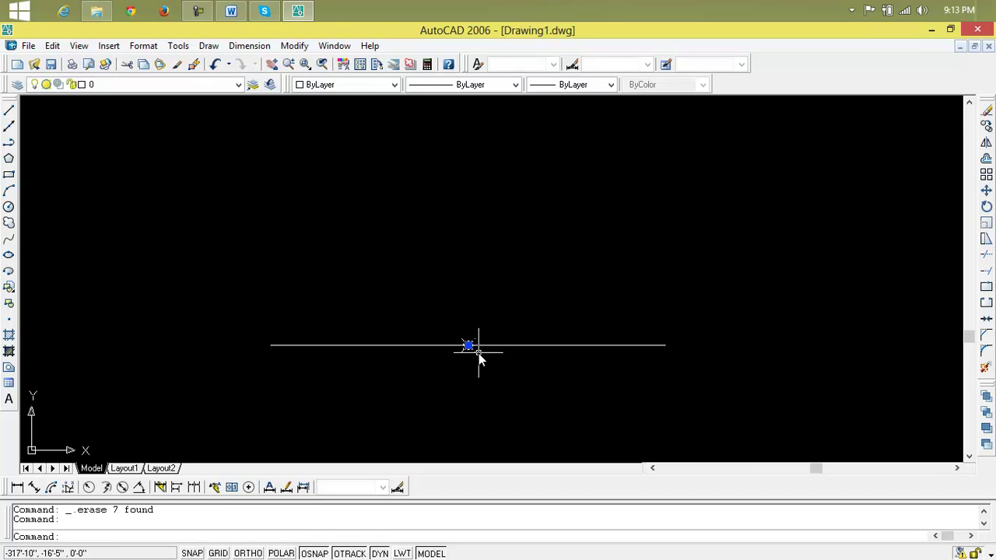
pyautogui.scroll(3, 478, 354)
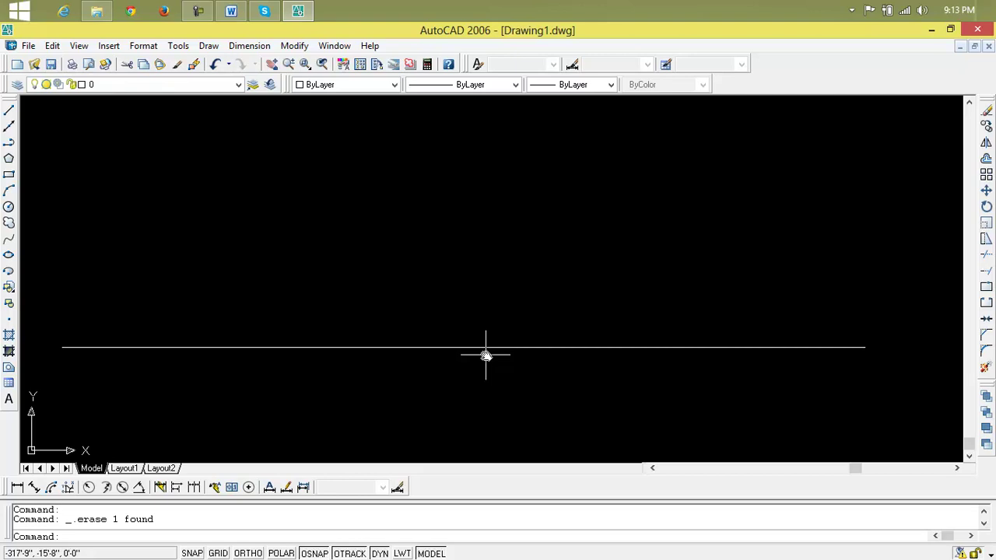
# Measure the horizontal line with the Block option, inserting the block house aligned with the line at 10' segments.
pyautogui.click(208, 45)
pyautogui.moveTo(284, 301)
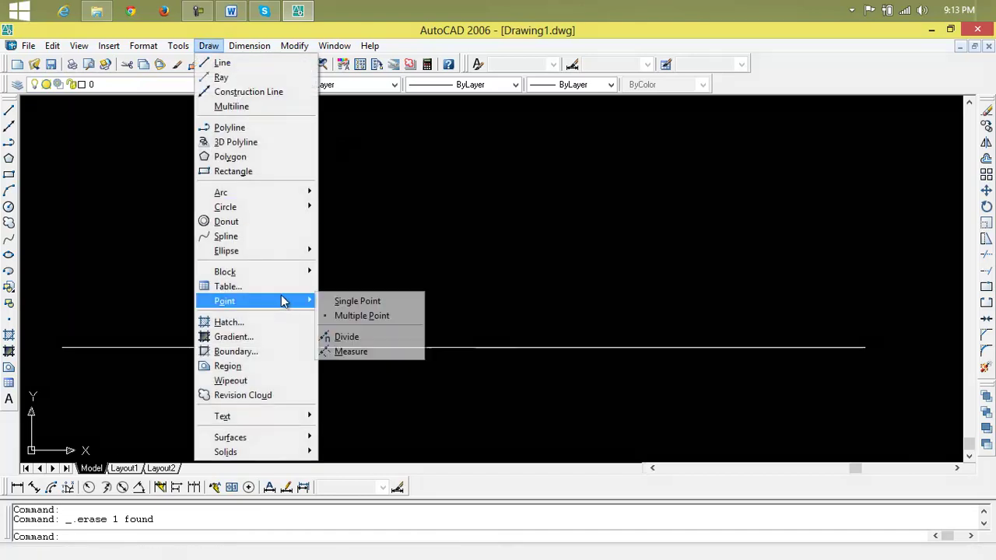
pyautogui.click(352, 352)
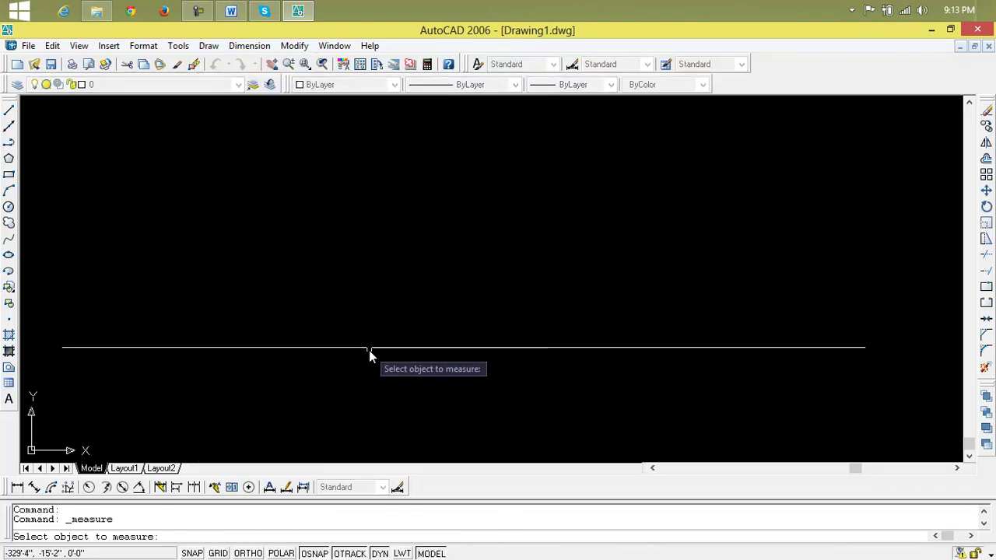
pyautogui.click(369, 350)
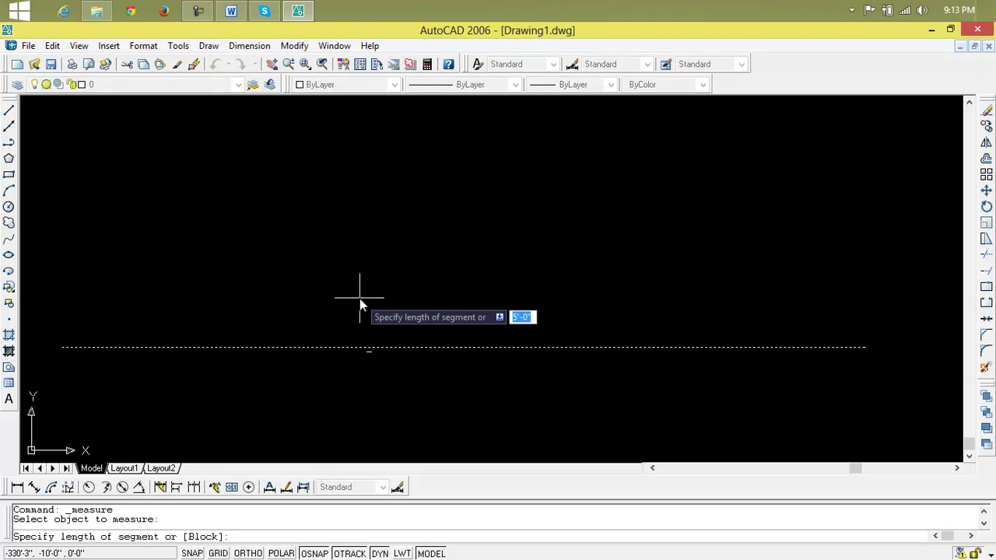
pyautogui.write('b')
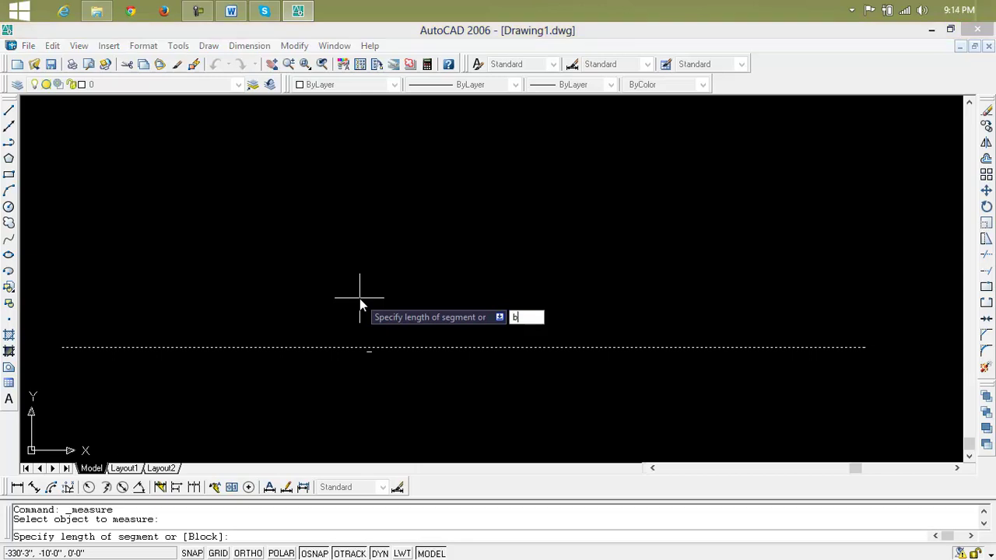
pyautogui.press('Return')
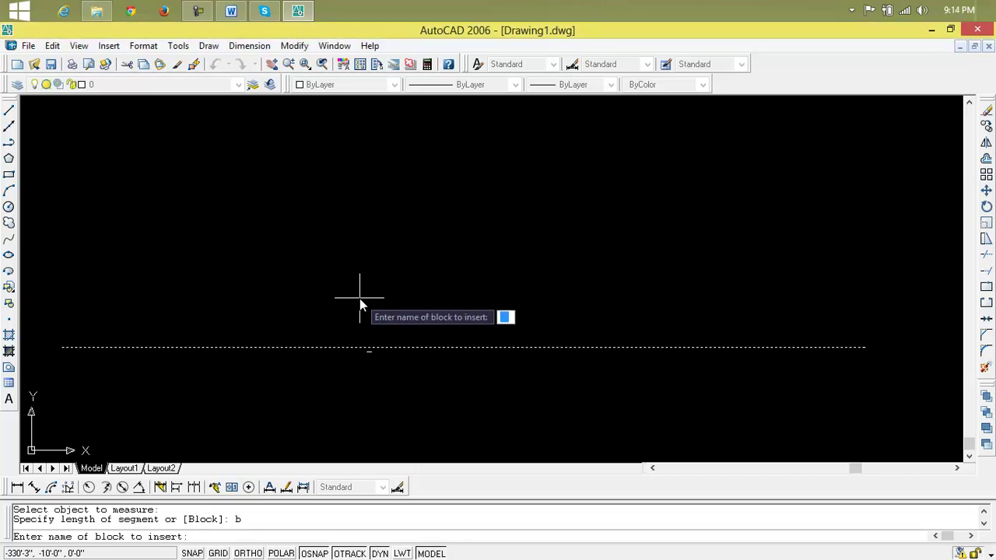
pyautogui.write('house')
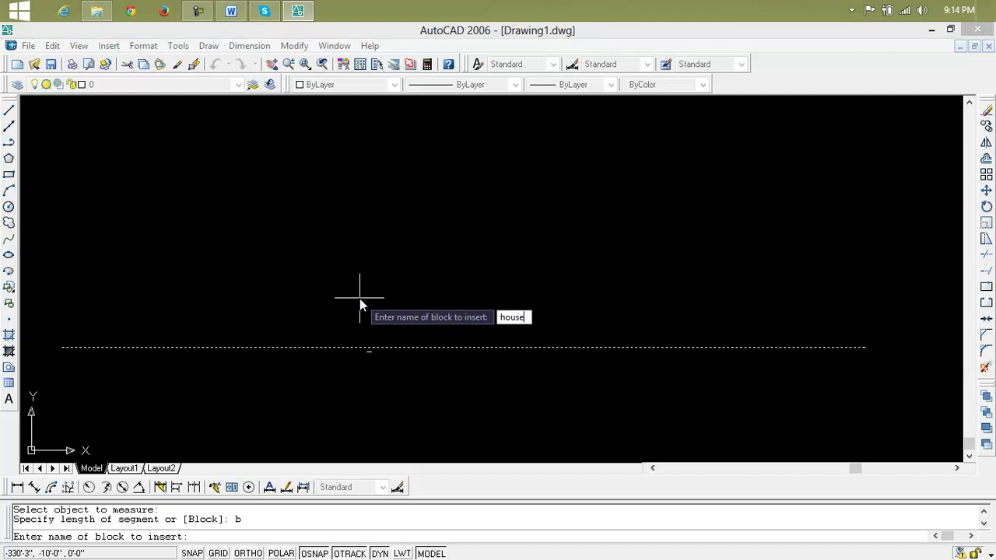
pyautogui.press('Return')
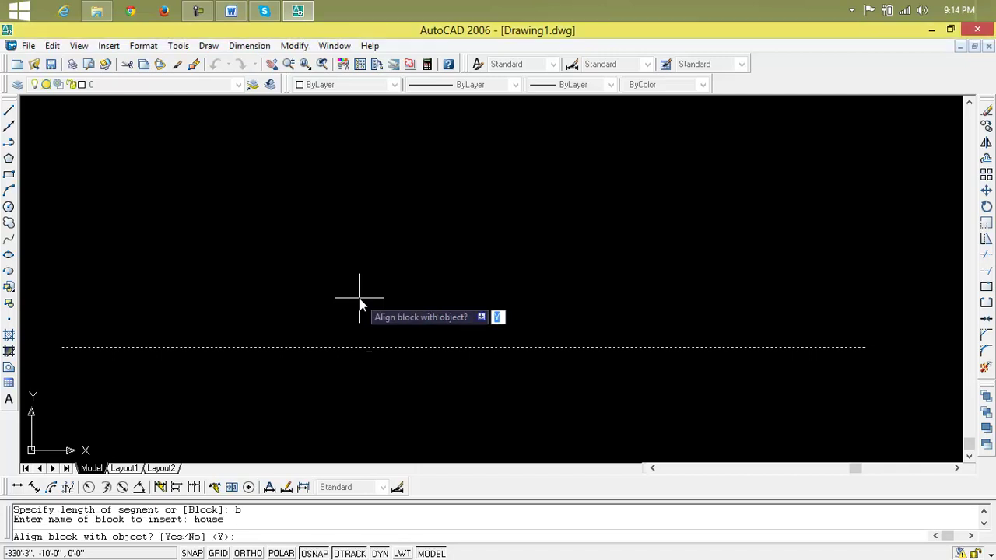
pyautogui.press('Return')
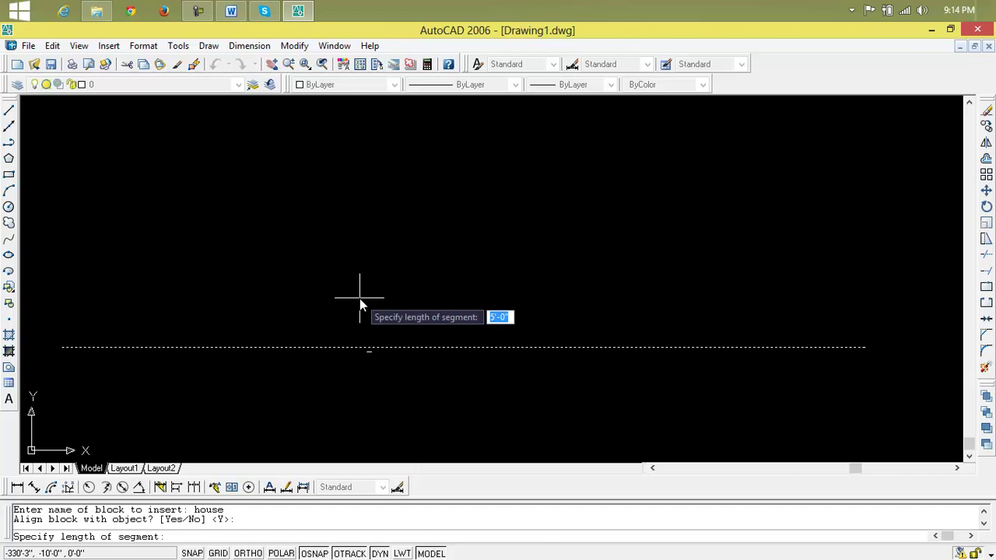
pyautogui.write("10'")
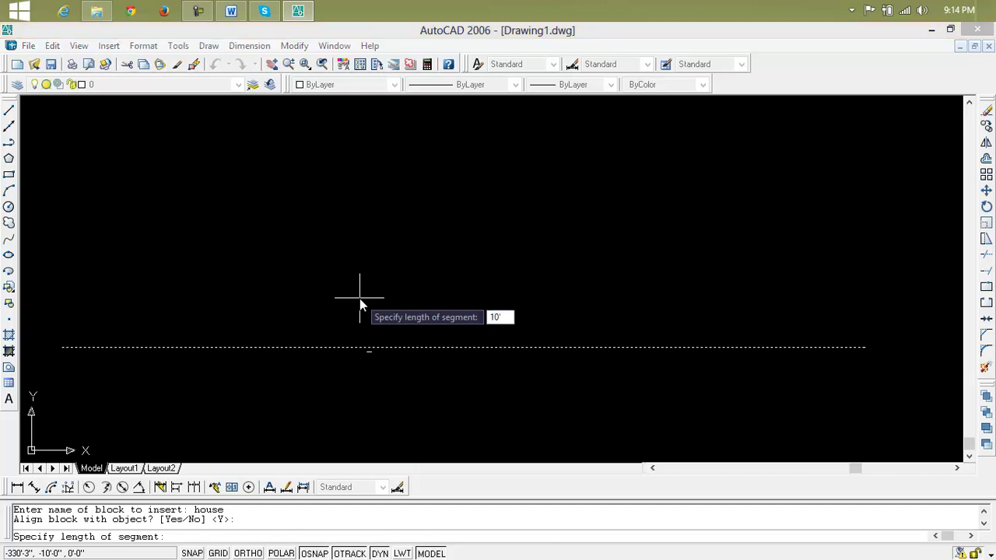
pyautogui.press('Return')
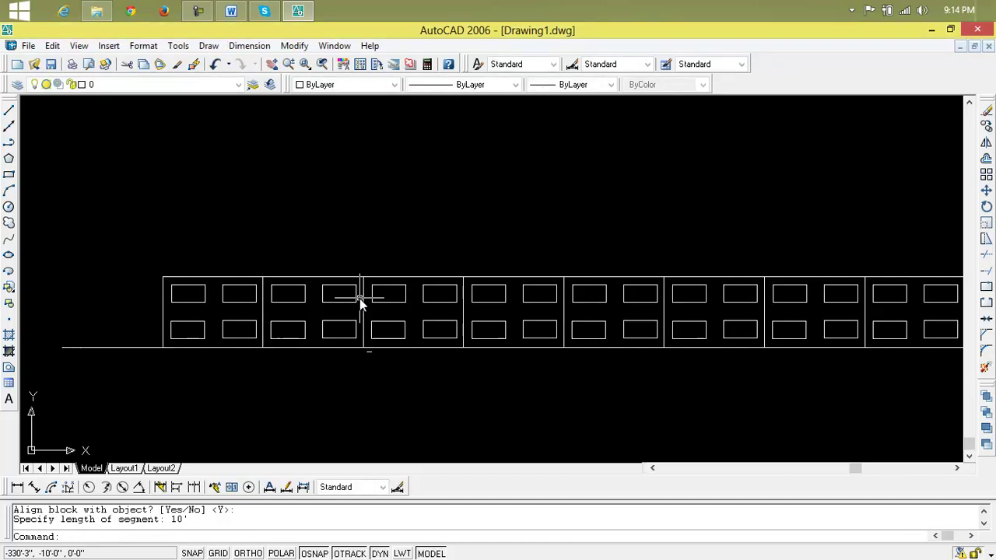
# Move the last house block, which extends past the line's right end, to the empty space below the row.
pyautogui.scroll(-5, 360, 298)
pyautogui.scroll(3, 420, 297)
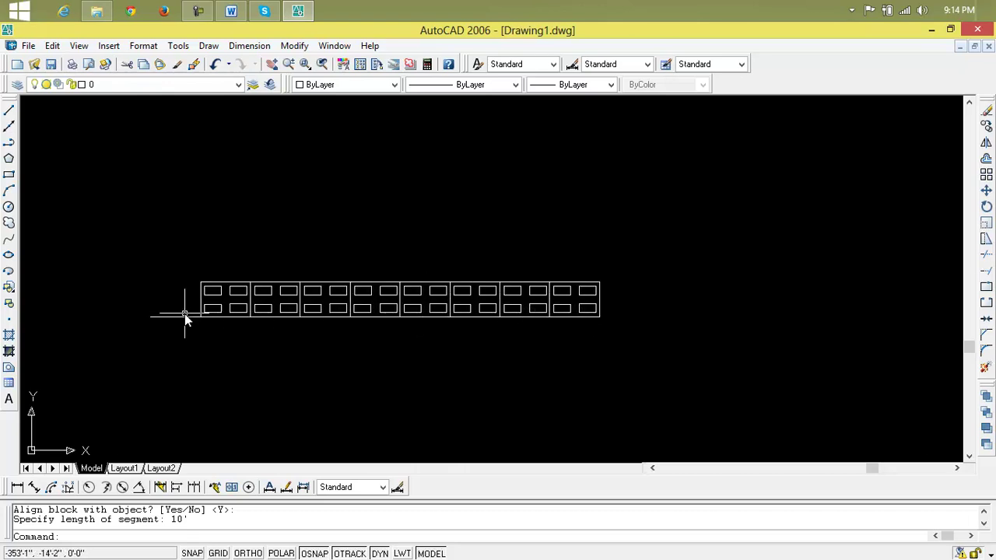
pyautogui.scroll(3, 185, 312)
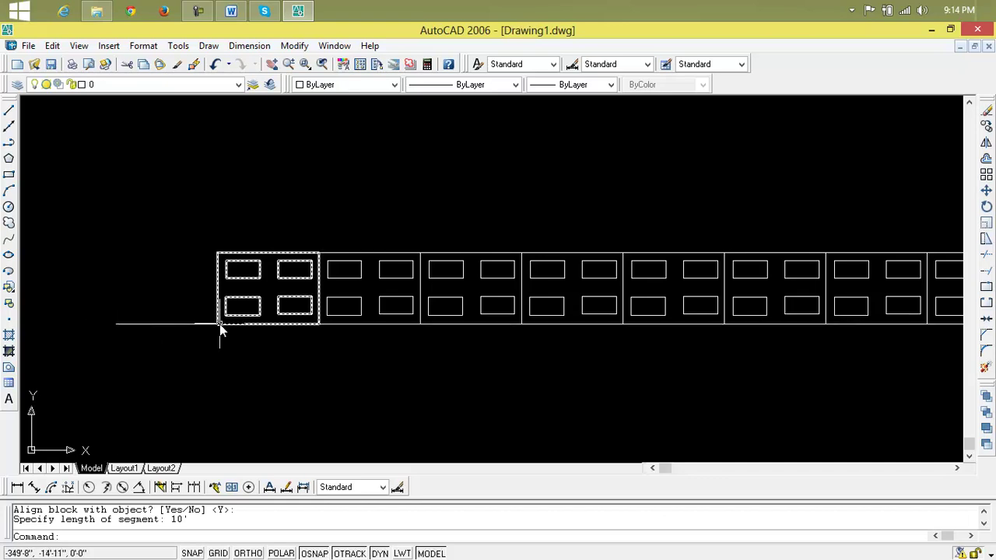
pyautogui.scroll(-2, 664, 326)
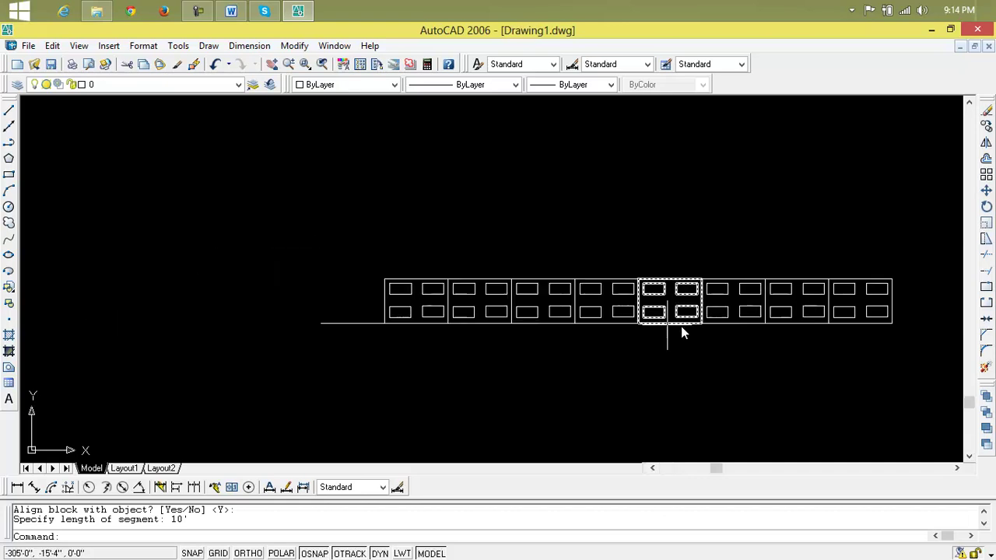
pyautogui.write('m')
pyautogui.press('Return')
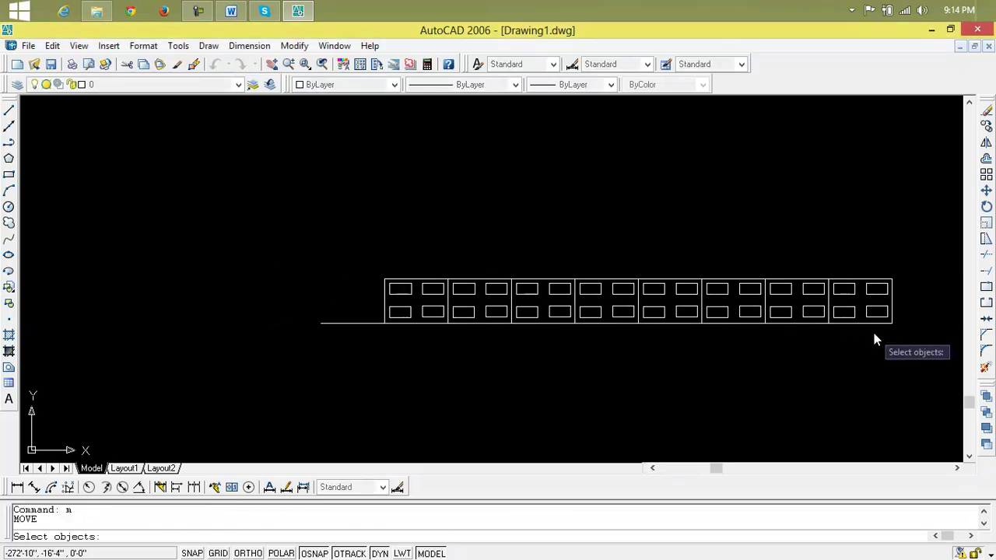
pyautogui.click(871, 324)
pyautogui.press('Return')
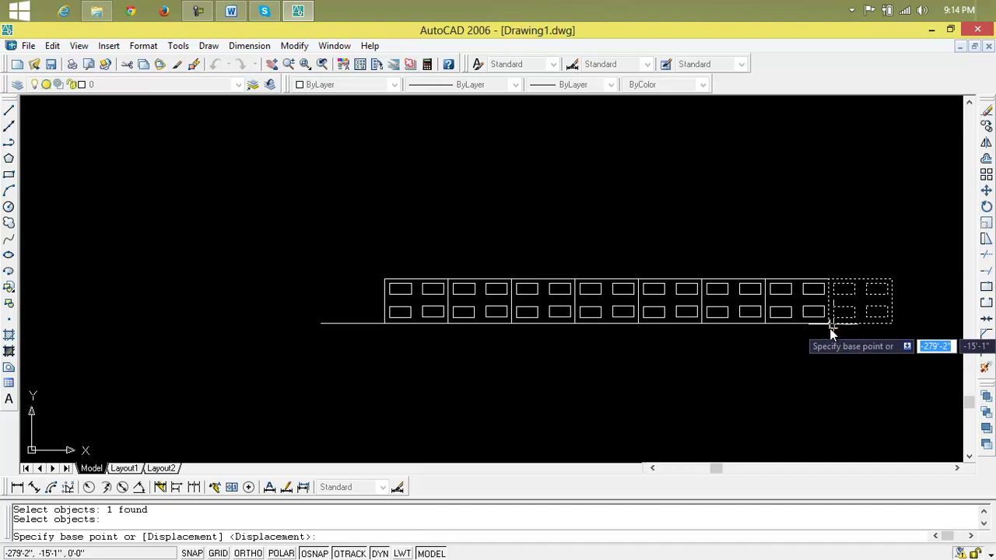
pyautogui.click(829, 329)
pyautogui.click(794, 406)
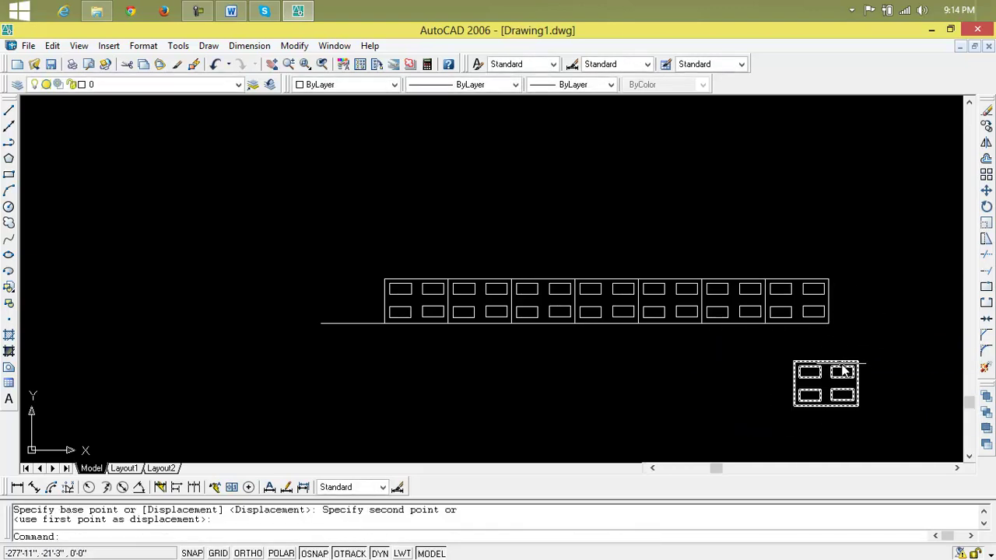
pyautogui.write('b')
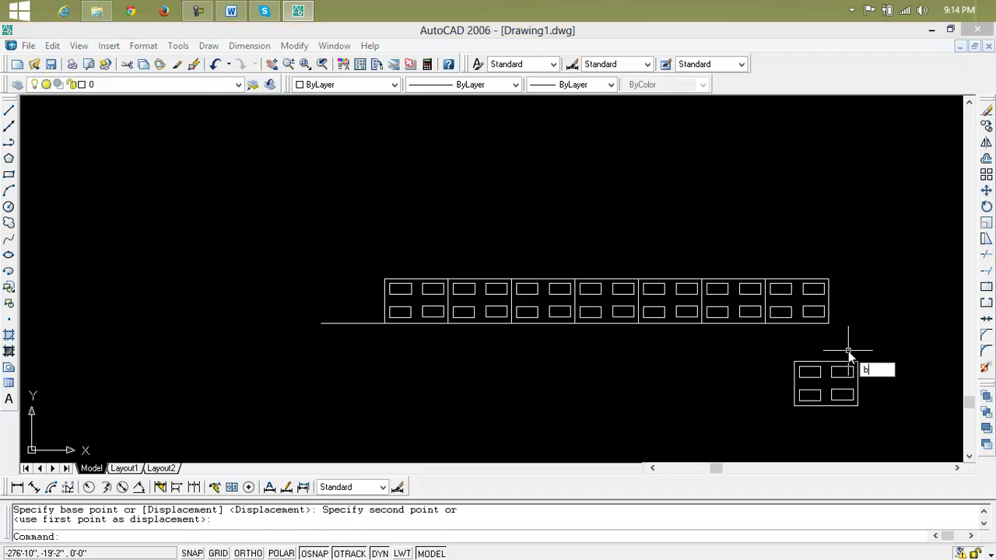
pyautogui.press('Escape')
pyautogui.press('Escape')
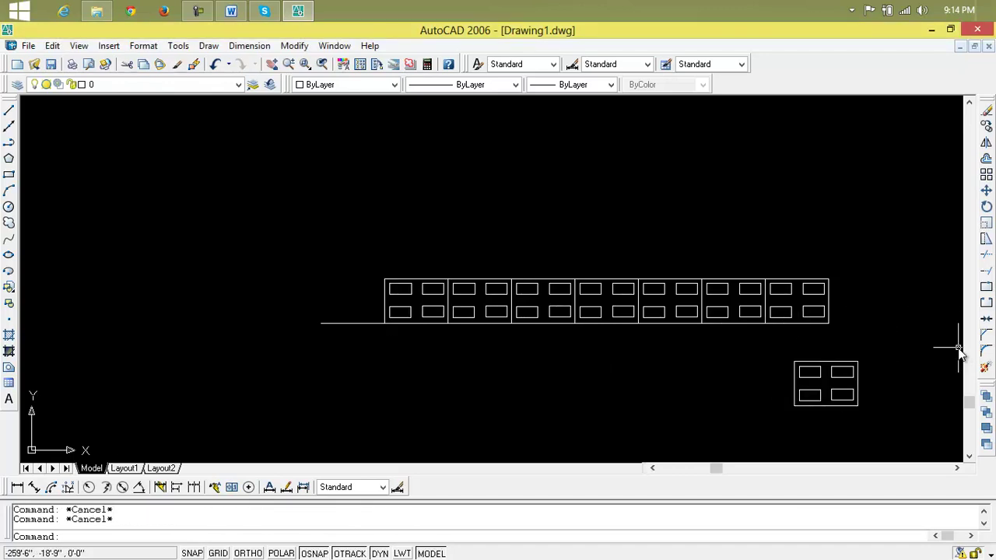
# Copy the separate house block by its lower-left corner to the line's left endpoint, filling the empty first interval.
pyautogui.write('cp')
pyautogui.press('Return')
pyautogui.click(875, 365)
pyautogui.click(786, 416)
pyautogui.press('Return')
pyautogui.click(795, 406)
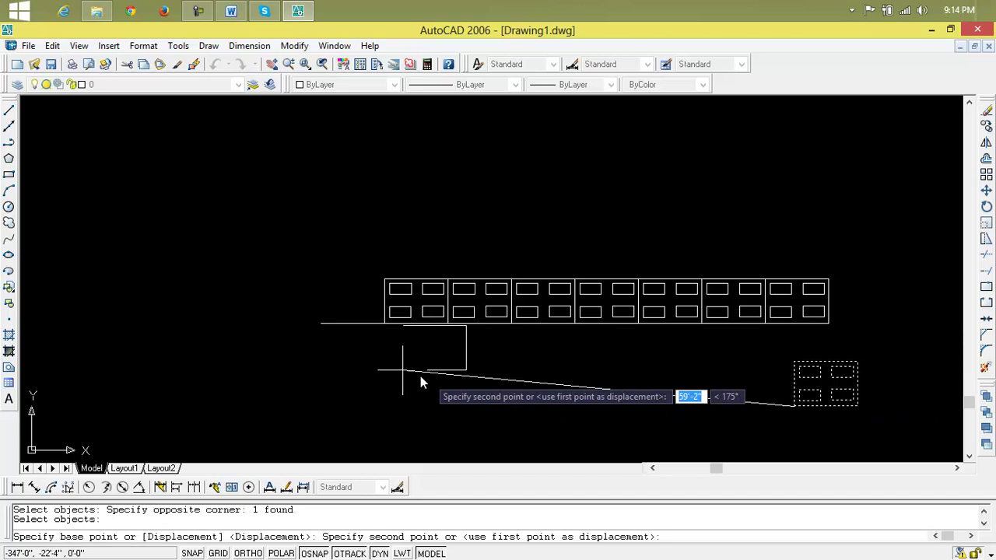
pyautogui.click(324, 323)
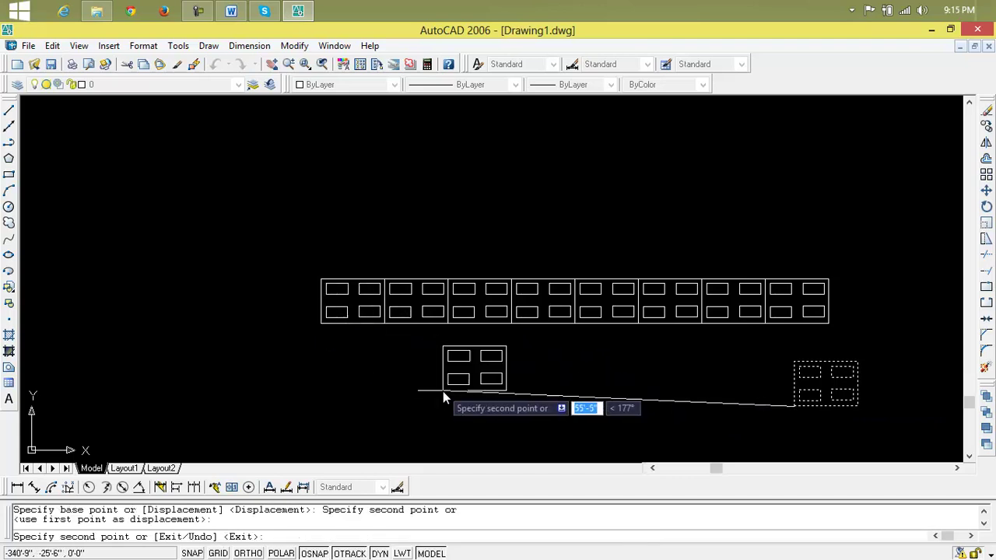
pyautogui.press('Escape')
# Erase the spare house block below the row.
pyautogui.scroll(-2, 447, 393)
pyautogui.click(754, 364)
pyautogui.click(653, 402)
pyautogui.press('Delete')
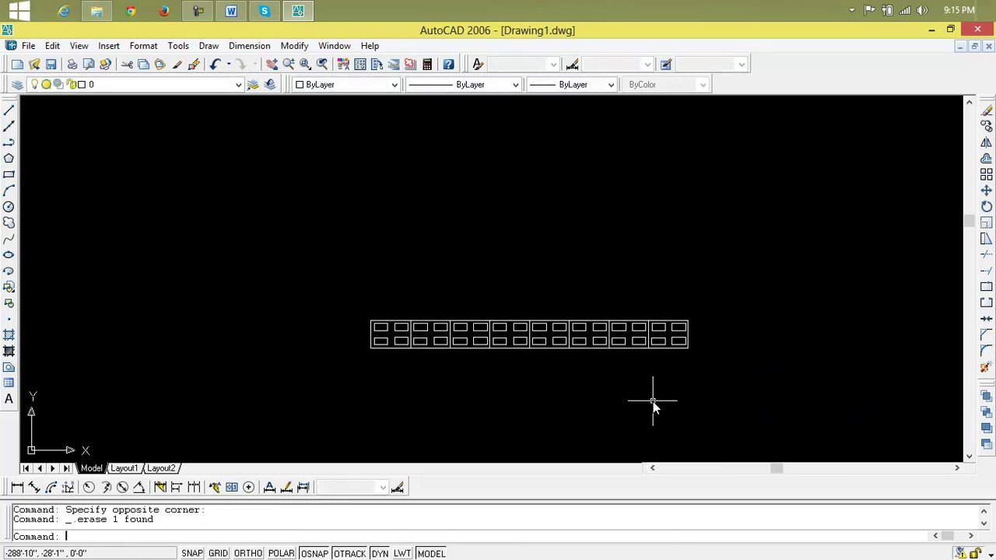
pyautogui.scroll(3, 653, 402)
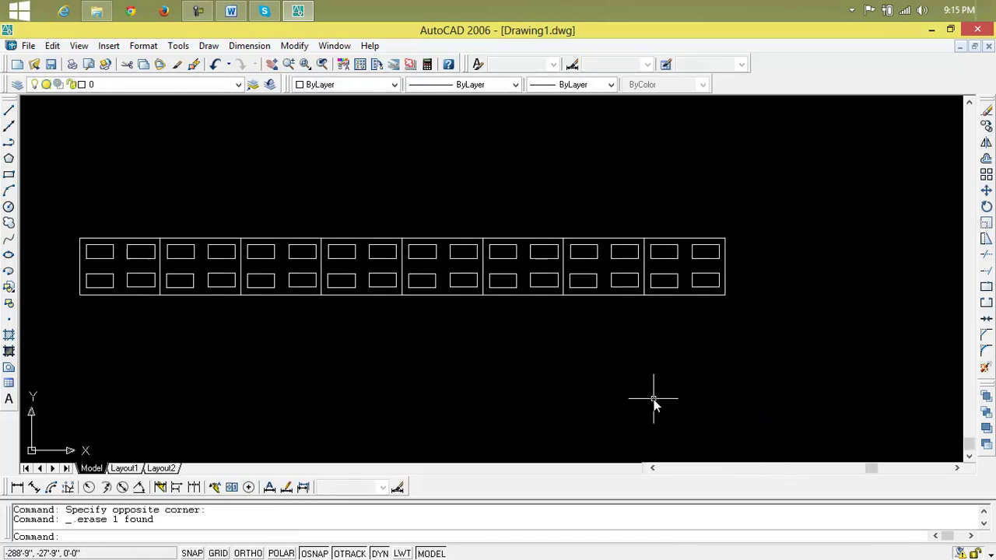